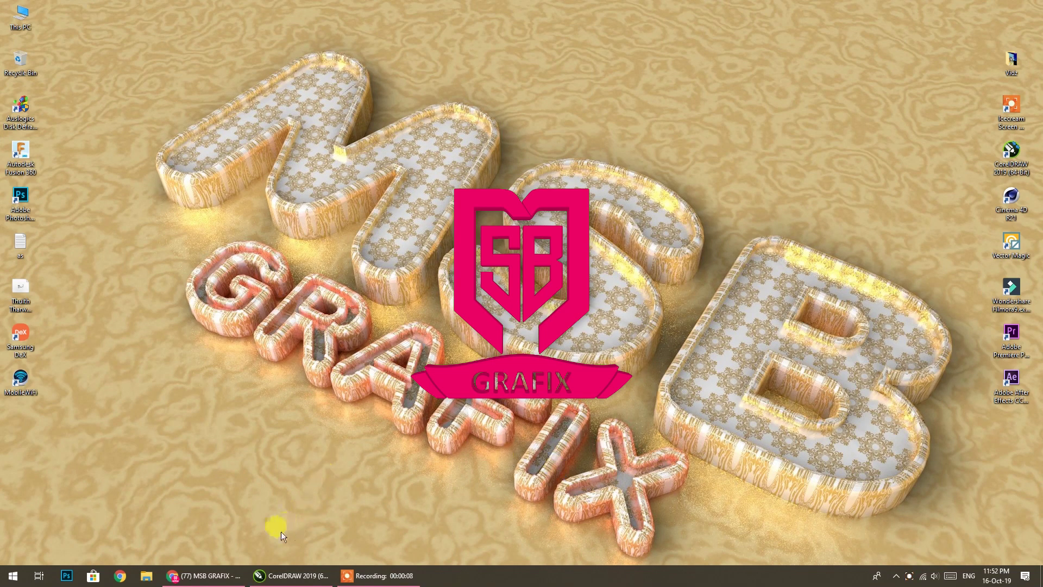
Bring the CorelDRAW 2019 window with the finished green Milad banner to the front.
click(294, 576)
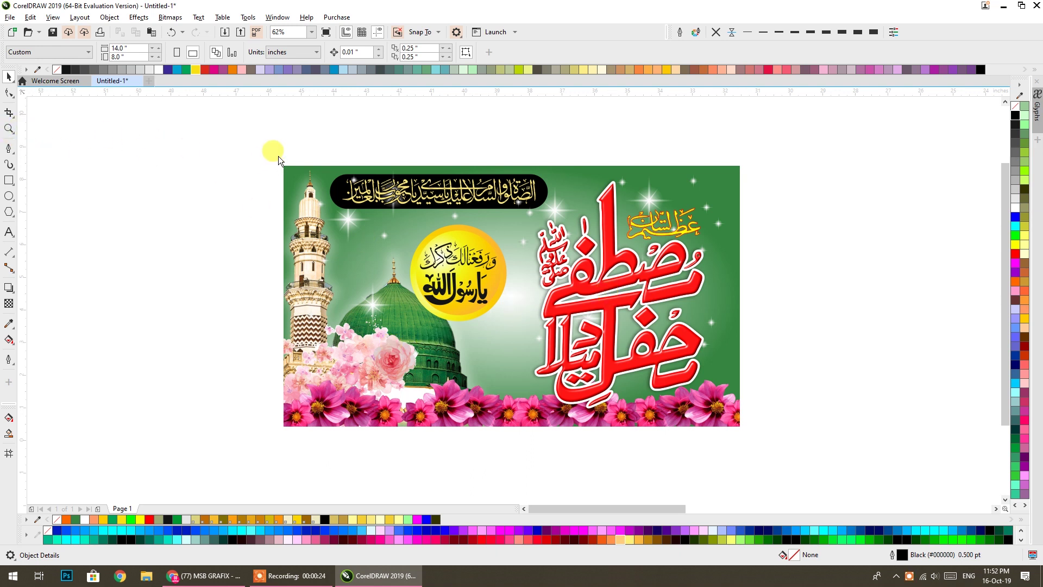
Zoom into the banner and back out, then open the YouTube channel's uploaded videos list in the browser.
key(z)
drag(278, 158, 750, 433)
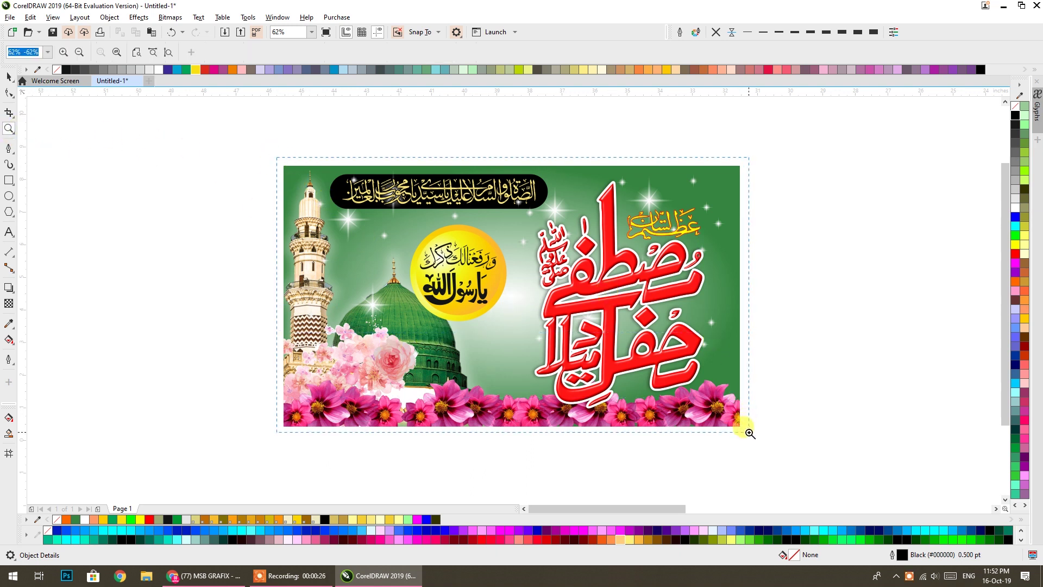
key(space)
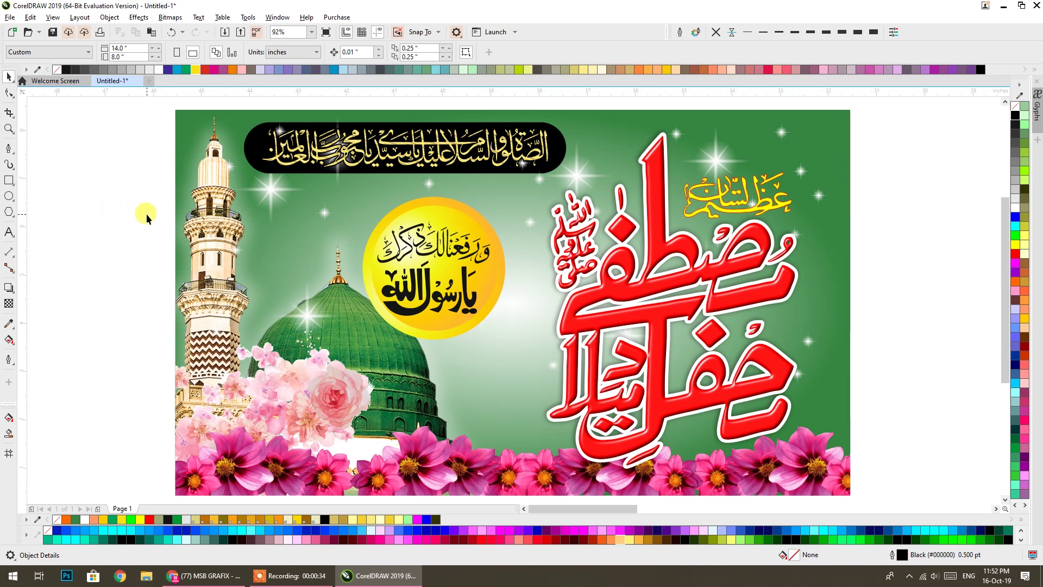
scroll(318, 200, down, 2)
drag(329, 213, 296, 244)
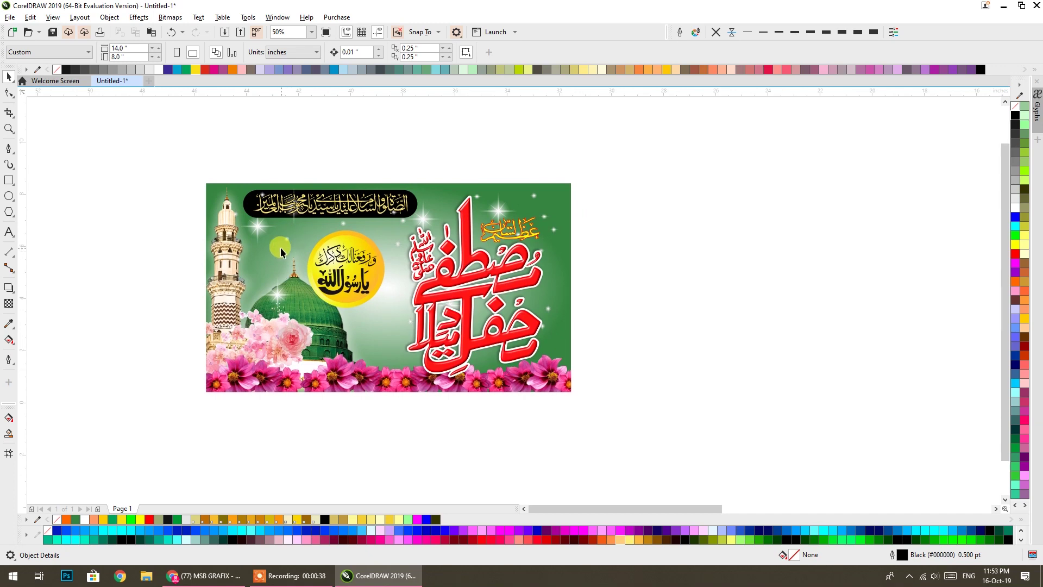
click(204, 575)
click(334, 306)
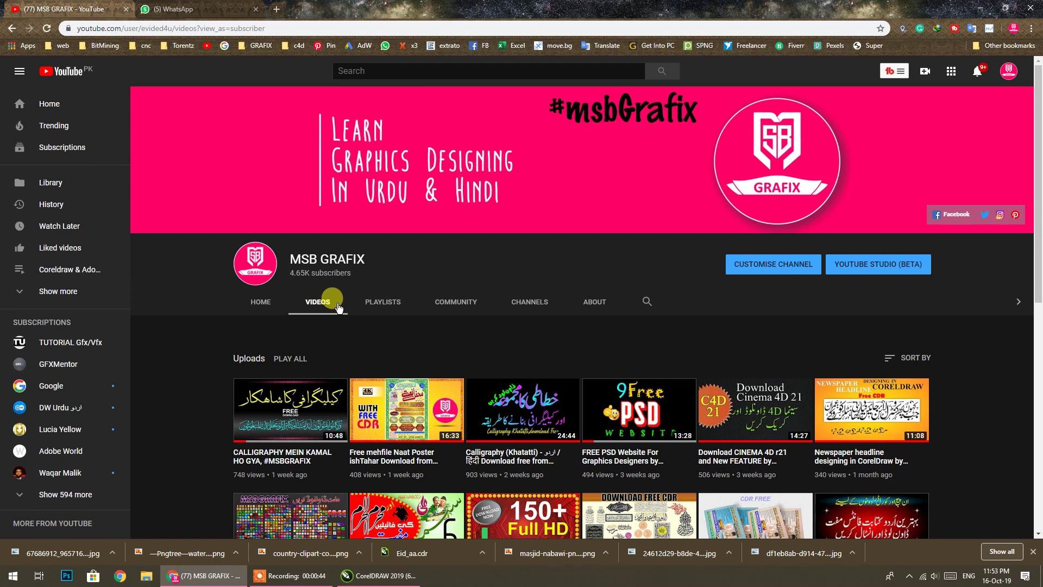
click(439, 305)
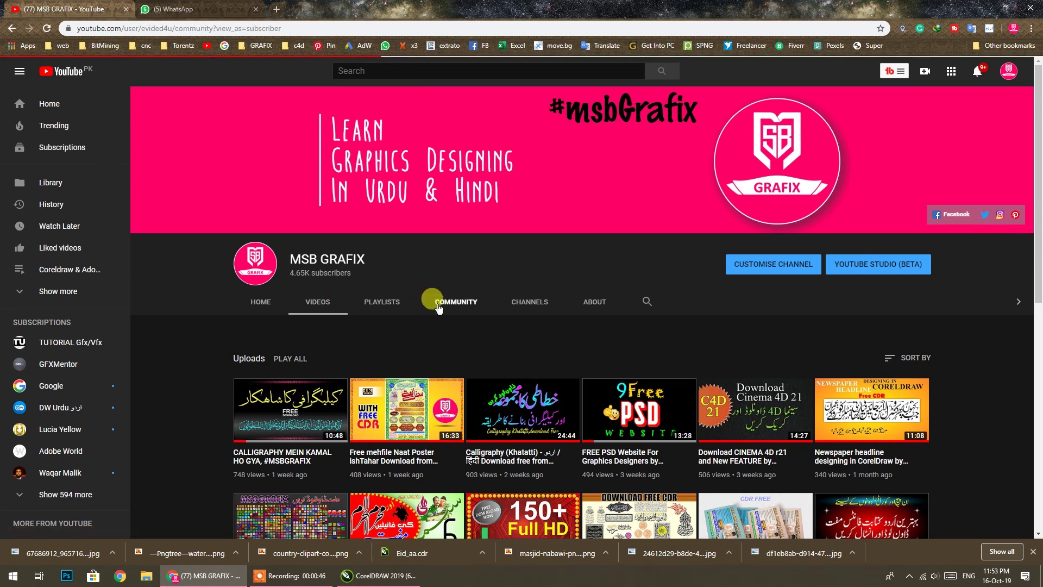
scroll(439, 308, down, 5)
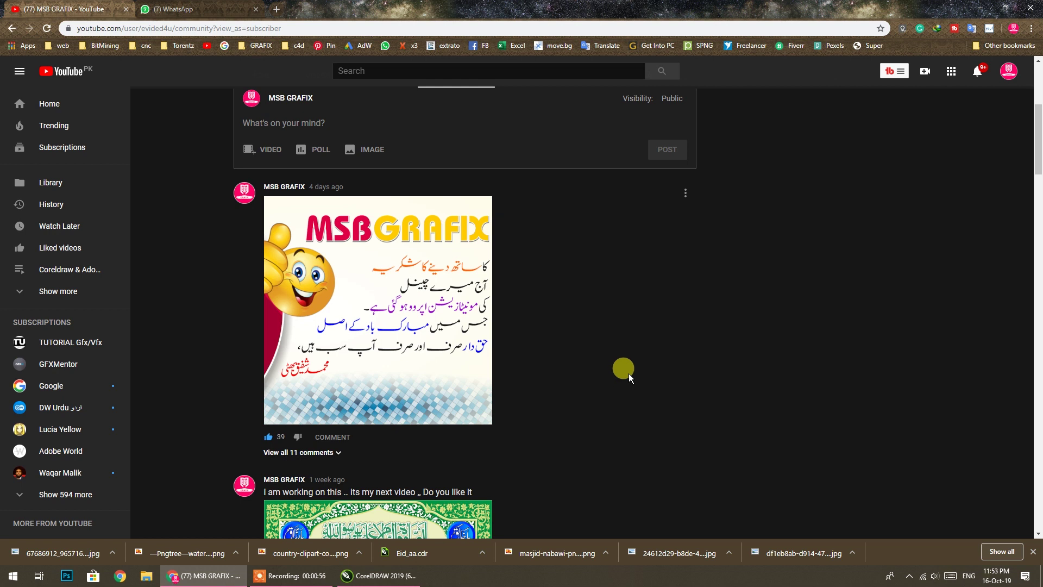
scroll(628, 373, up, 5)
click(307, 305)
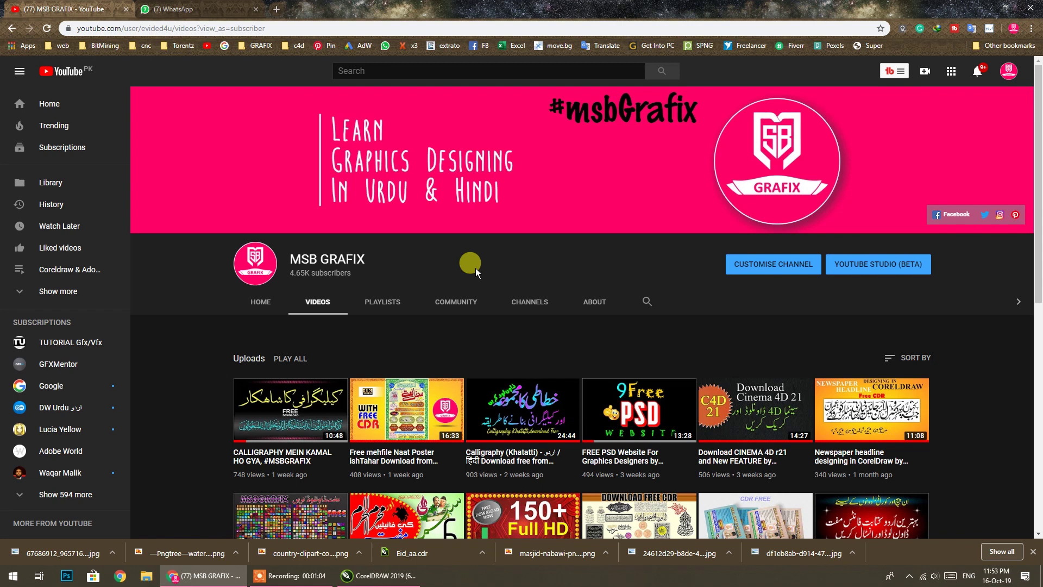
scroll(473, 266, down, 5)
scroll(471, 265, up, 5)
Nudge the reference banner slightly on the canvas and keep the Custom page size.
click(981, 7)
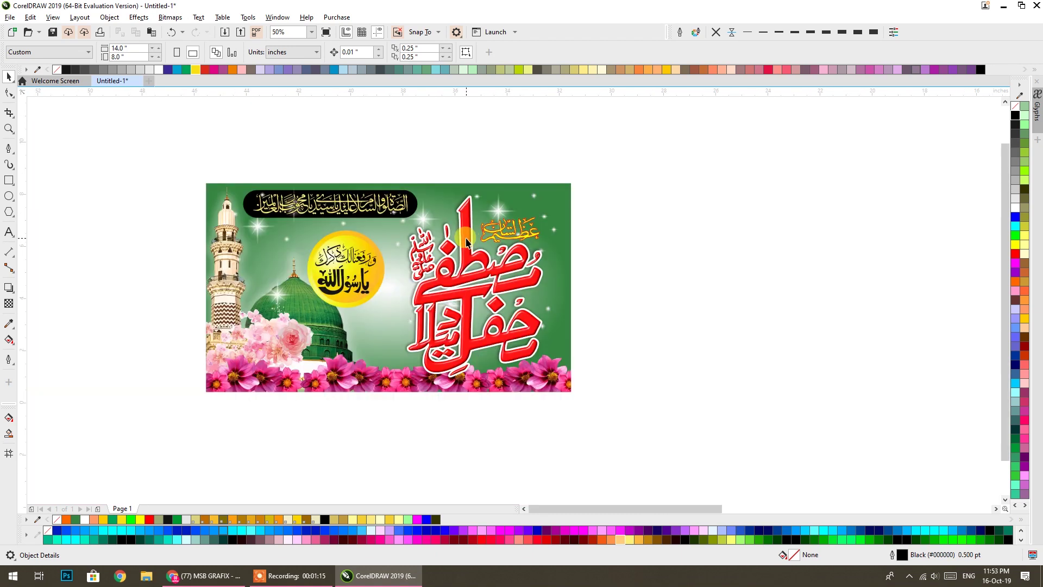
mouse_move(465, 242)
mouse_down()
mouse_move(528, 250)
mouse_move(473, 273)
mouse_up()
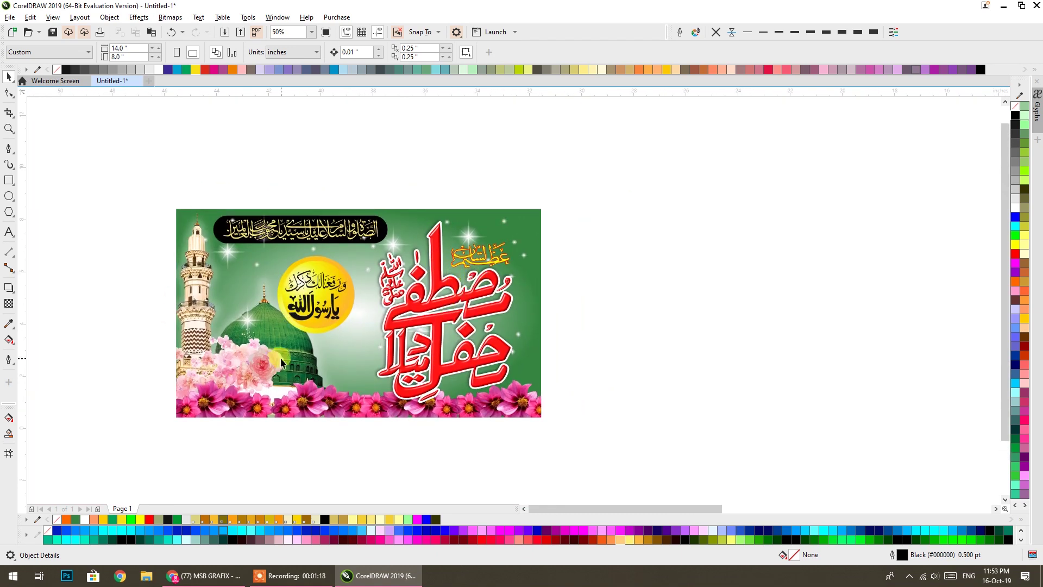
click(50, 49)
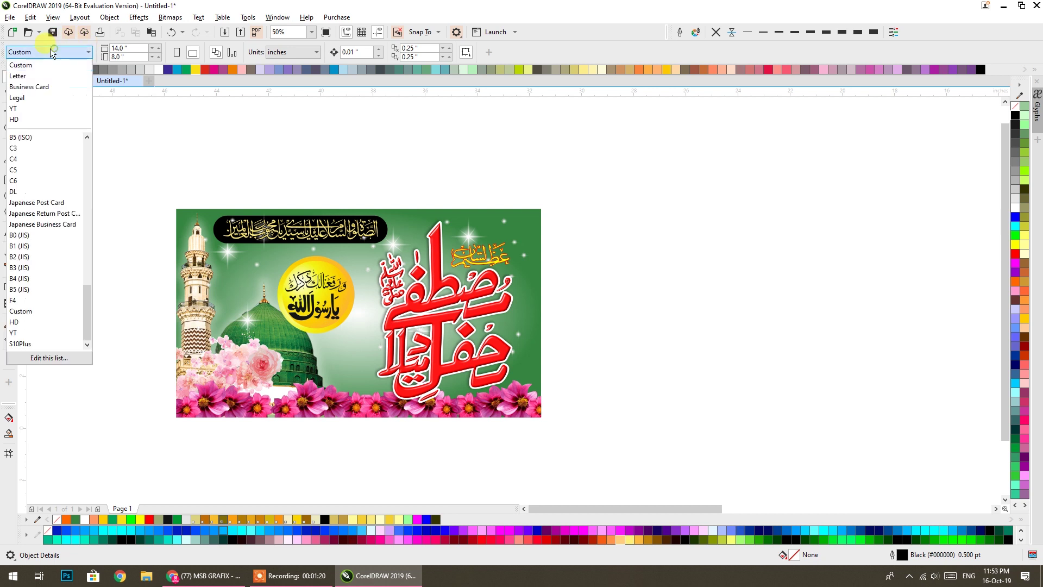
click(46, 65)
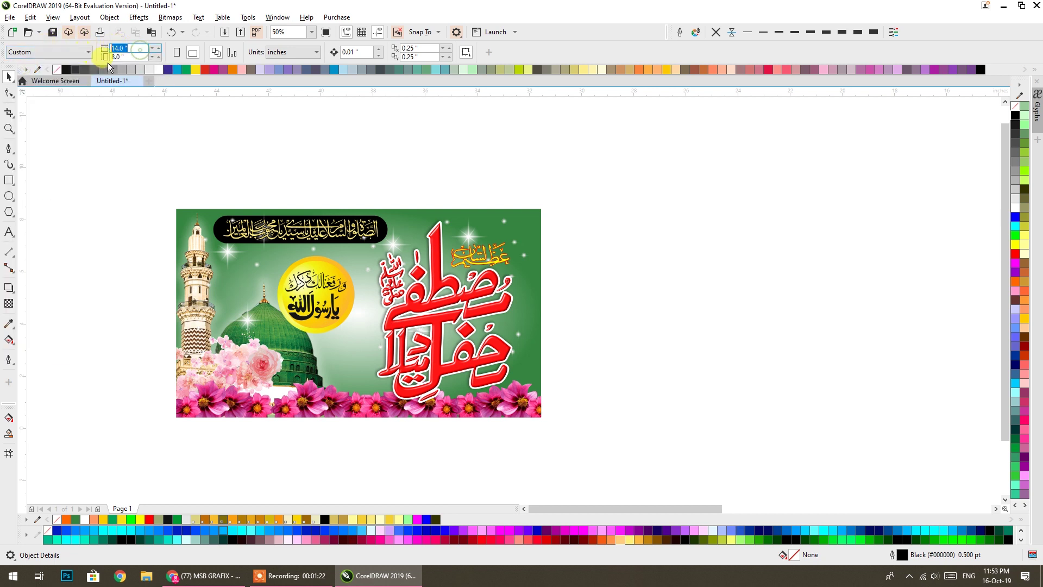
click(134, 115)
Pan and zoom over the separated artwork and blank page, then return to the browser.
scroll(318, 150, down, 2)
scroll(467, 181, right, 3)
scroll(462, 184, up, 1)
scroll(380, 227, up, 2)
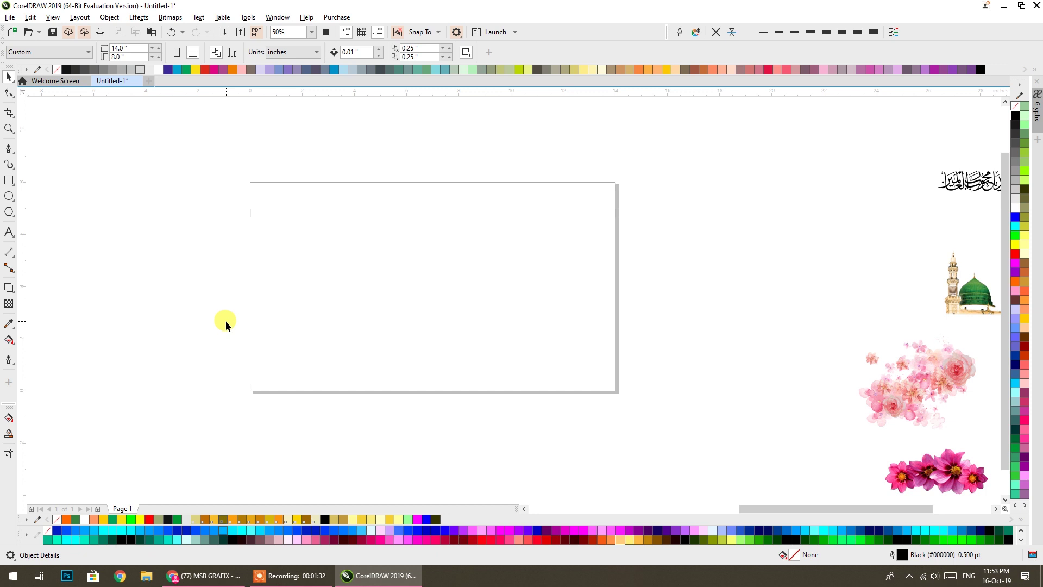
scroll(60, 263, right, 5)
scroll(61, 263, down, 2)
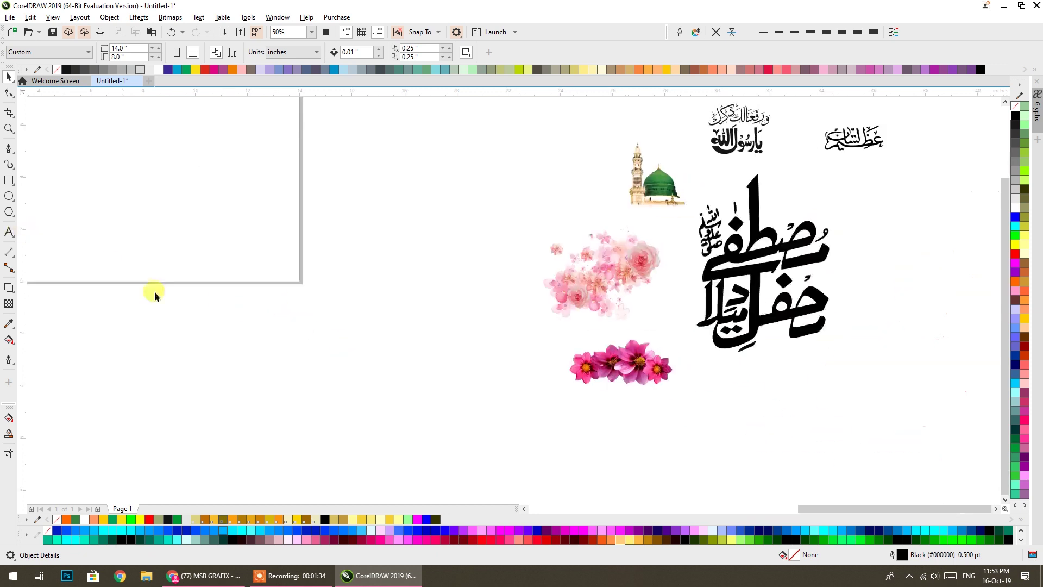
mouse_move(318, 299)
mouse_down()
mouse_move(309, 319)
mouse_move(471, 320)
mouse_up()
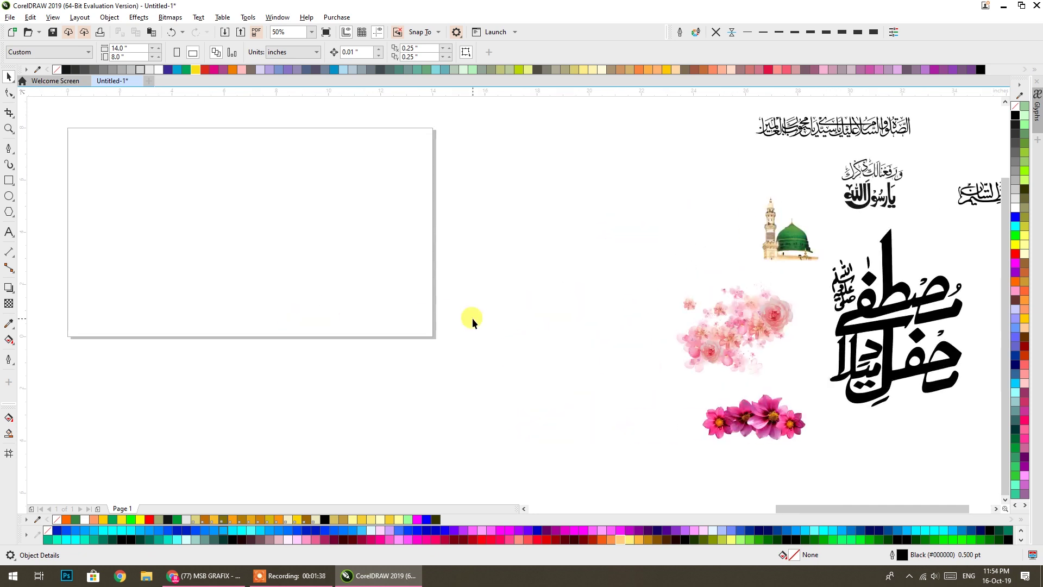
scroll(473, 318, down, 1)
drag(256, 303, 685, 272)
scroll(239, 224, down, 1)
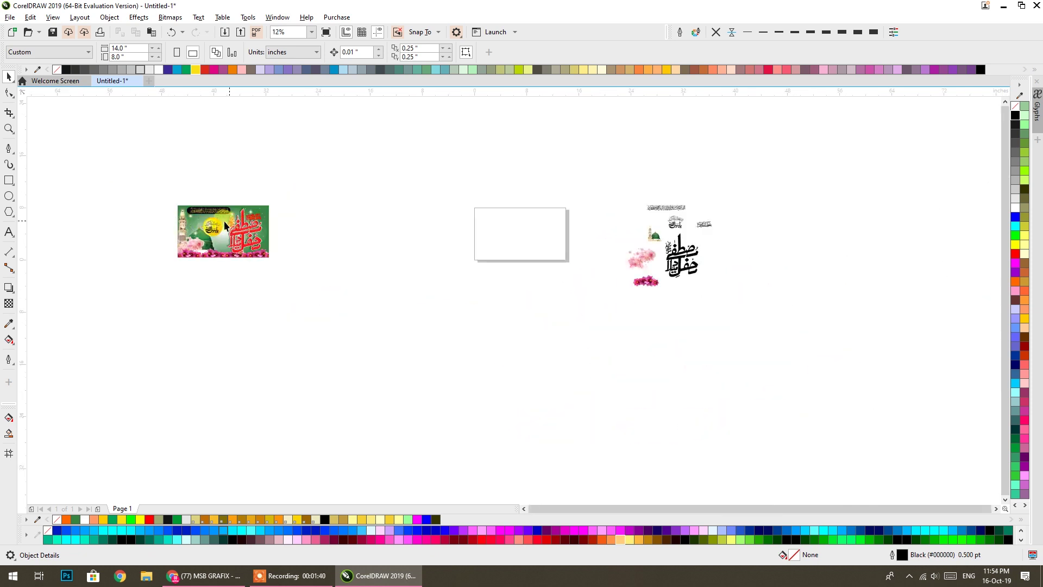
scroll(556, 236, up, 1)
drag(538, 252, 471, 284)
scroll(471, 284, up, 1)
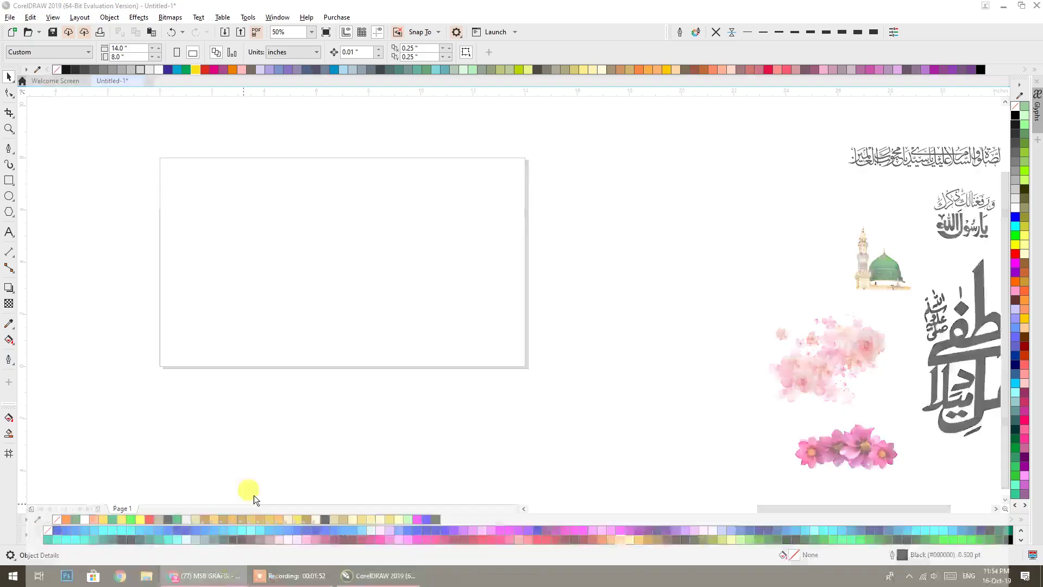
click(250, 492)
Visit the MSB_Free CDR Jungle Facebook group in a new tab, then return to the YouTube uploads.
click(276, 9)
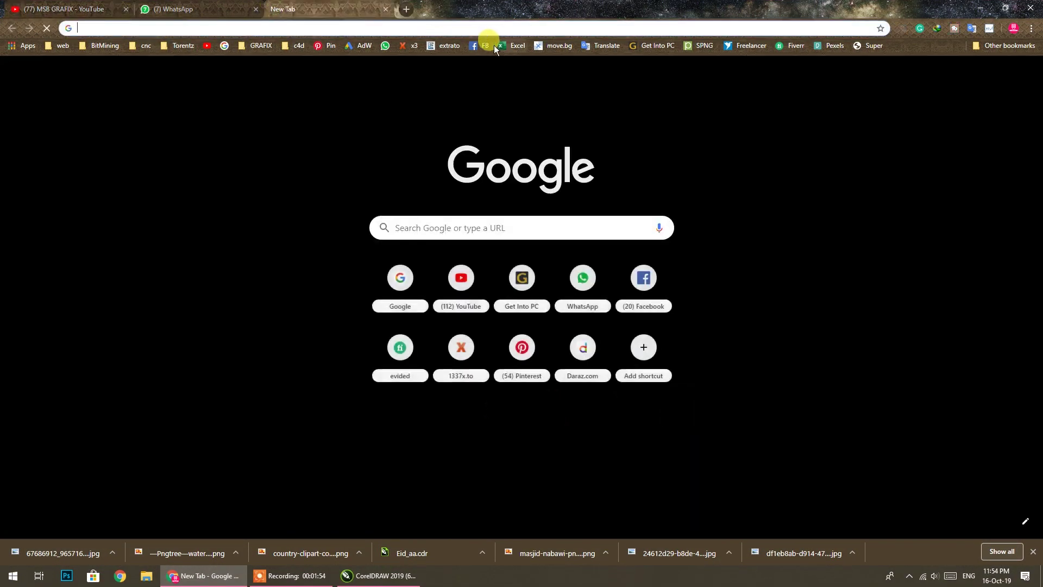
click(473, 46)
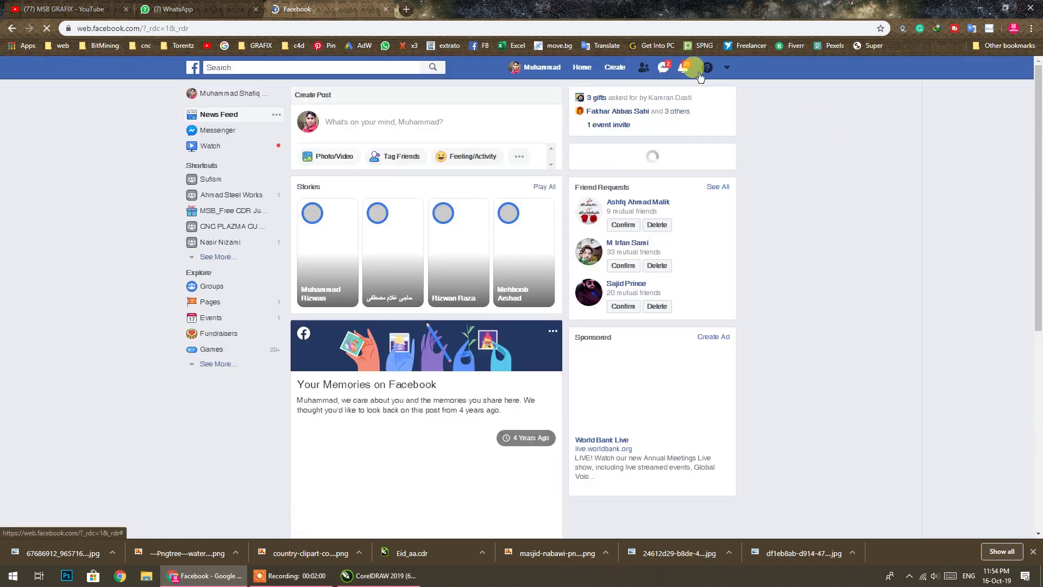
click(212, 210)
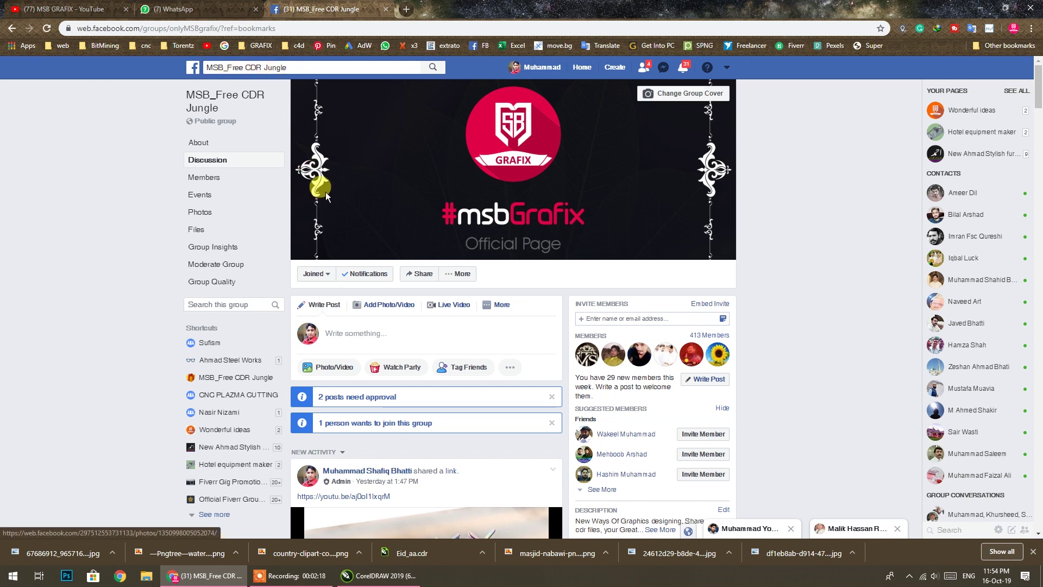
click(65, 9)
scroll(455, 314, down, 5)
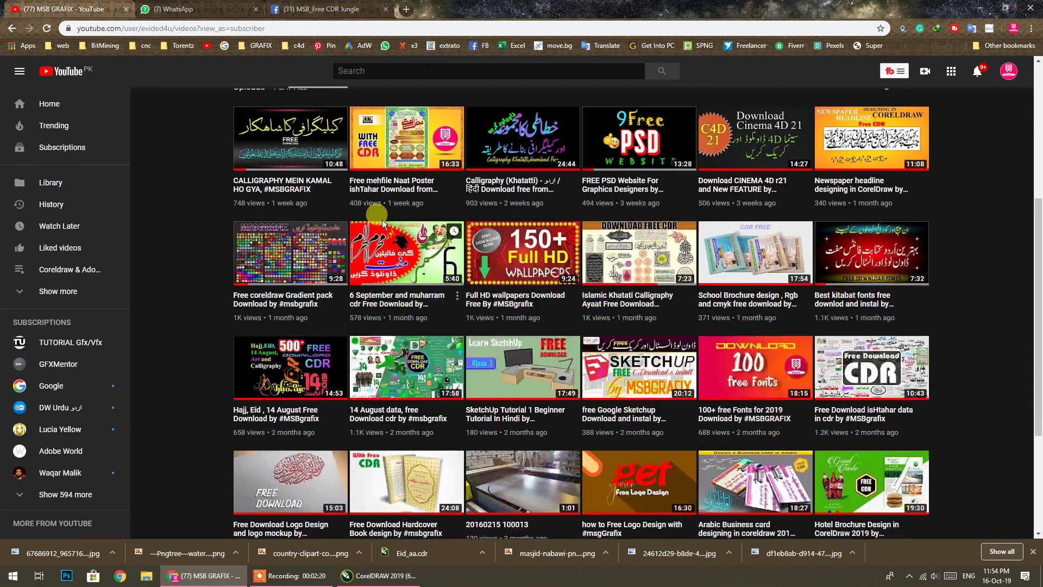
Play and pause the CALLIGRAPHY MEIN KAMAL HO GYA video, then follow its description's Facebook group link.
click(289, 156)
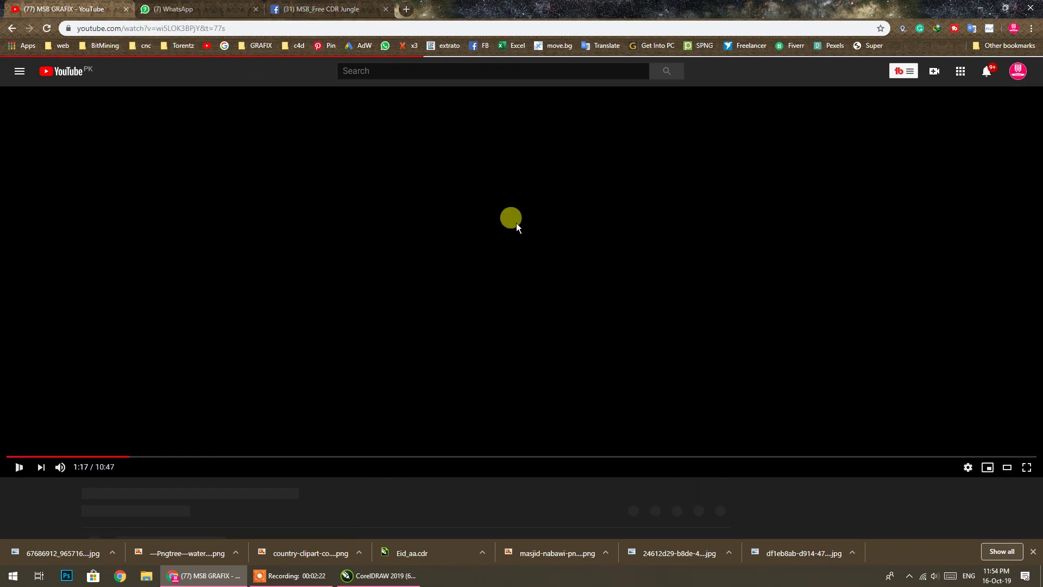
click(18, 467)
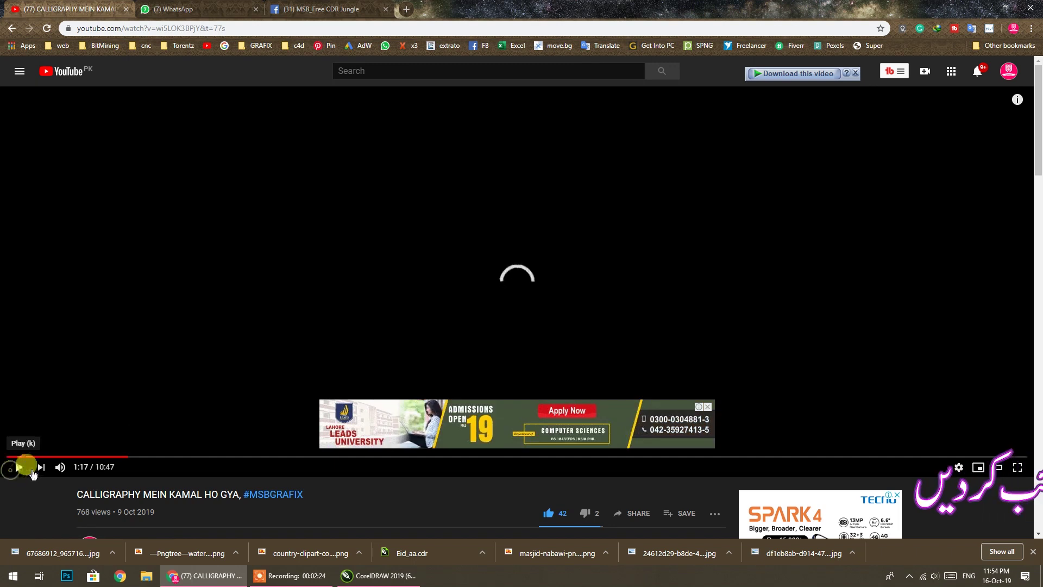
scroll(559, 299, down, 6)
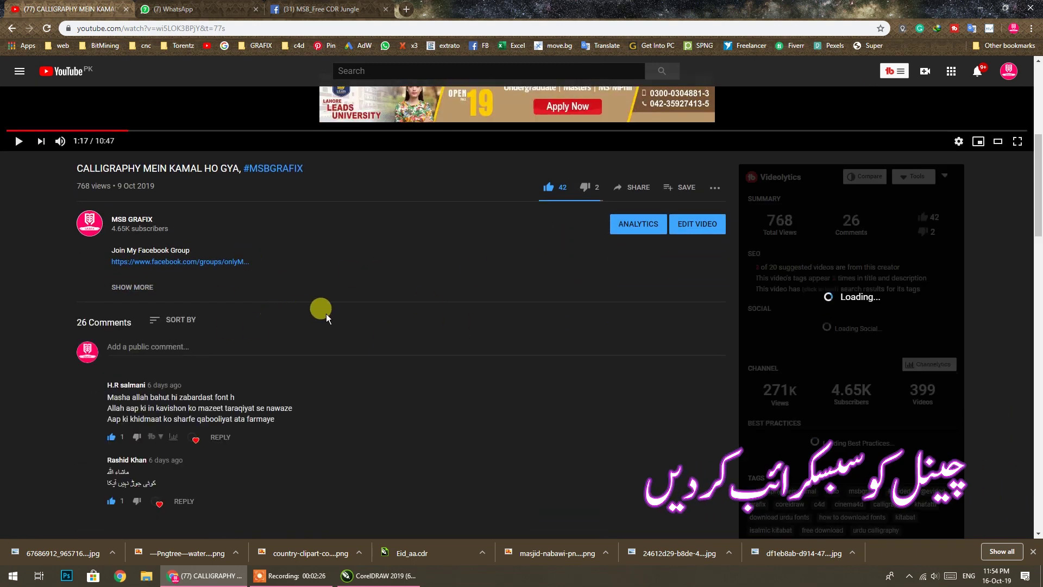
scroll(354, 282, up, 2)
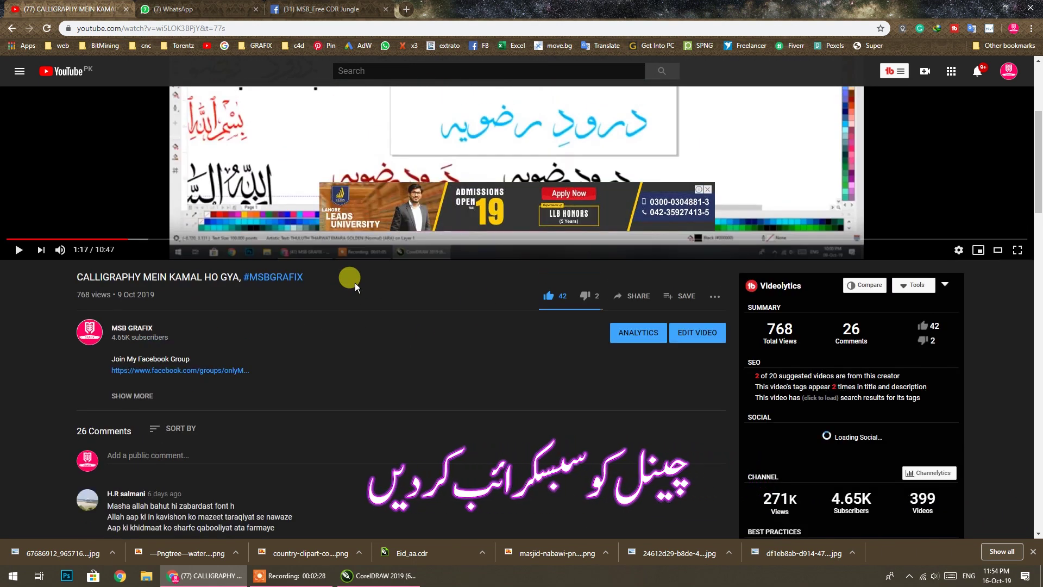
scroll(279, 256, down, 1)
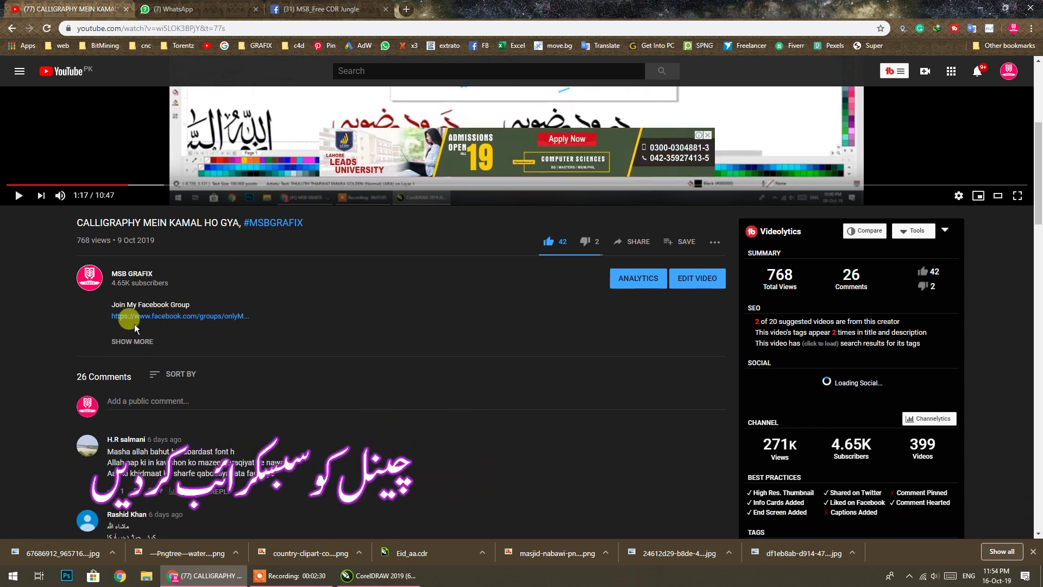
click(170, 317)
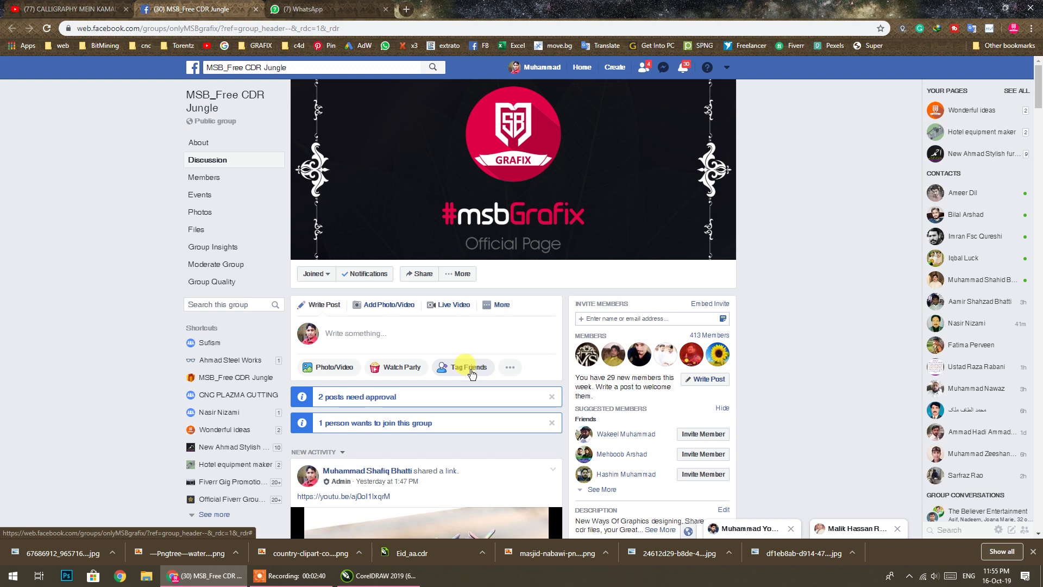
Approve both pending posts in the Facebook group.
click(338, 397)
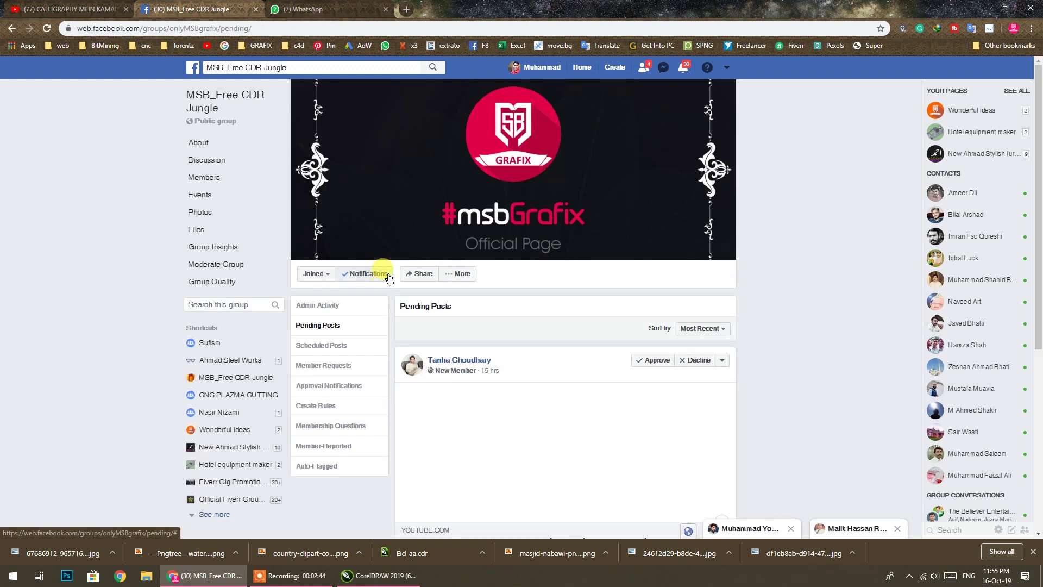
click(645, 365)
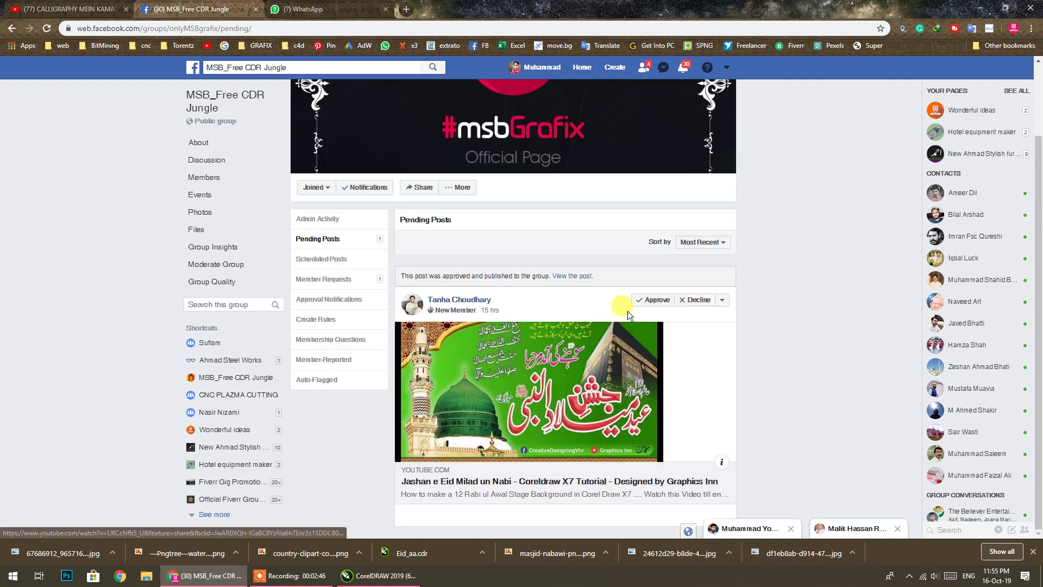
click(651, 302)
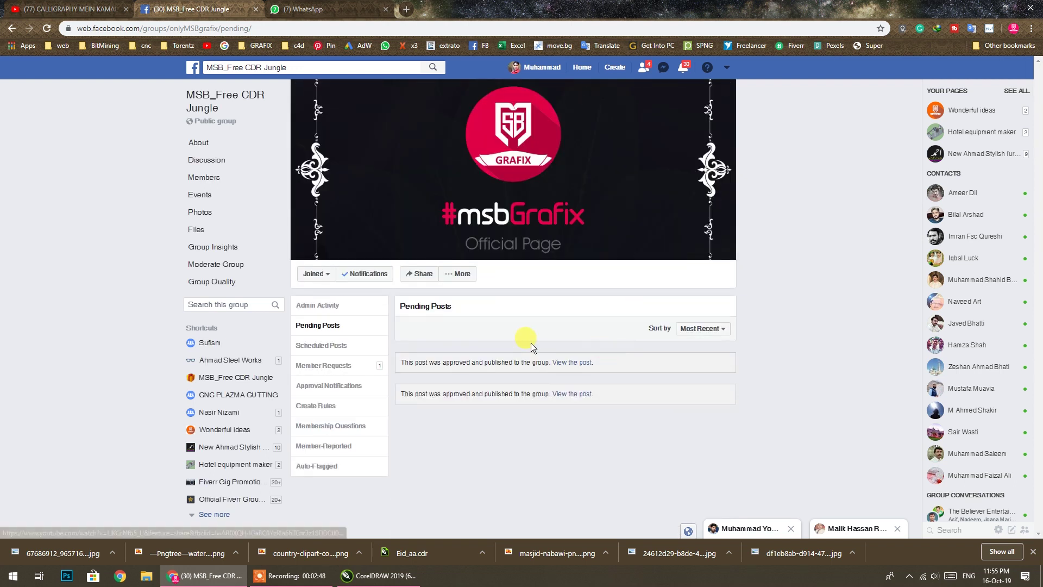
Approve the waiting membership request and return to the calligraphy video tab.
click(329, 366)
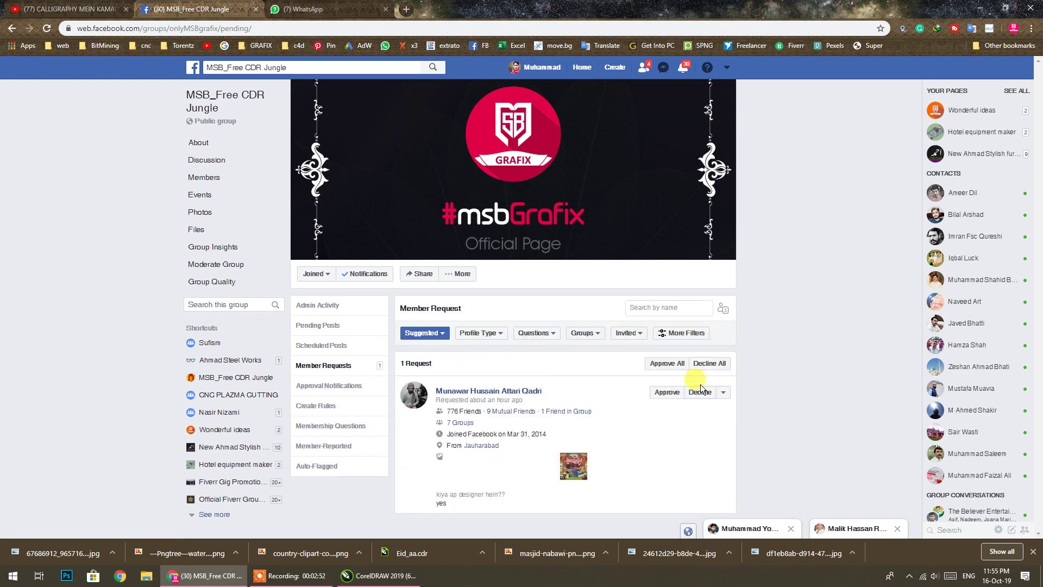
click(667, 392)
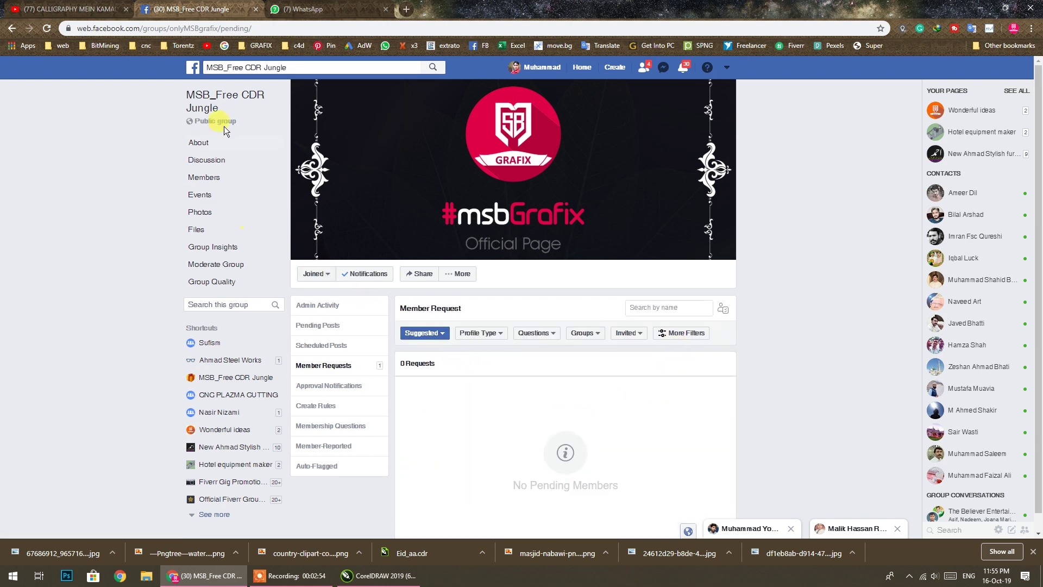
click(222, 99)
click(71, 9)
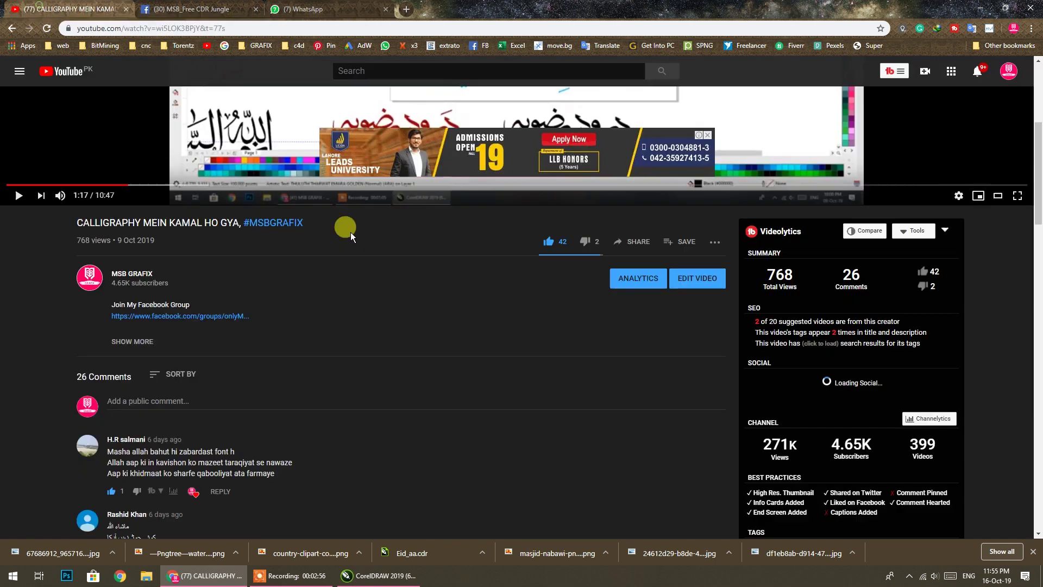
Check the Facebook tab, briefly play and pause the calligraphy video, then go back to the channel's videos.
click(228, 10)
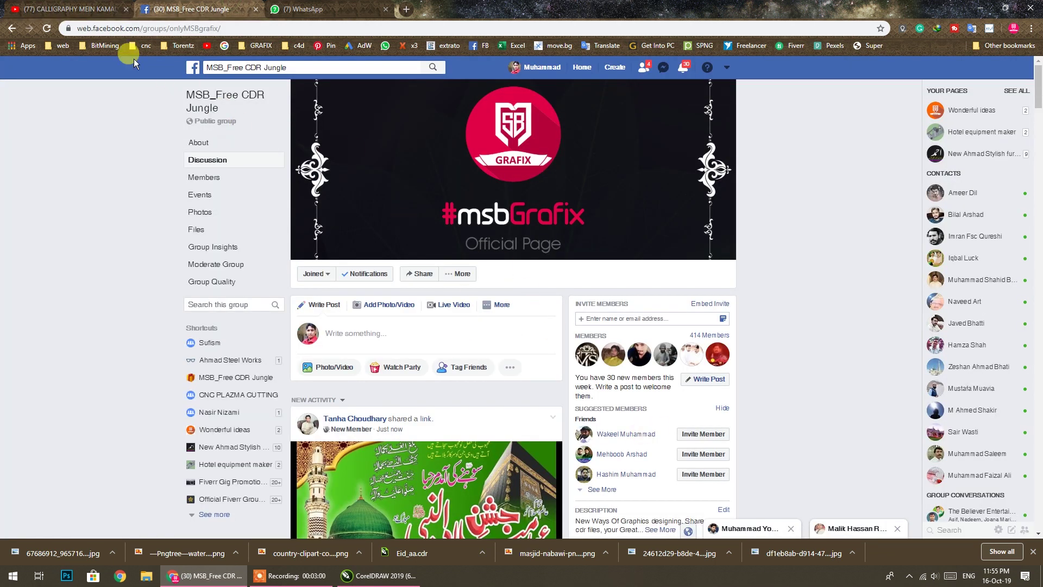
click(109, 9)
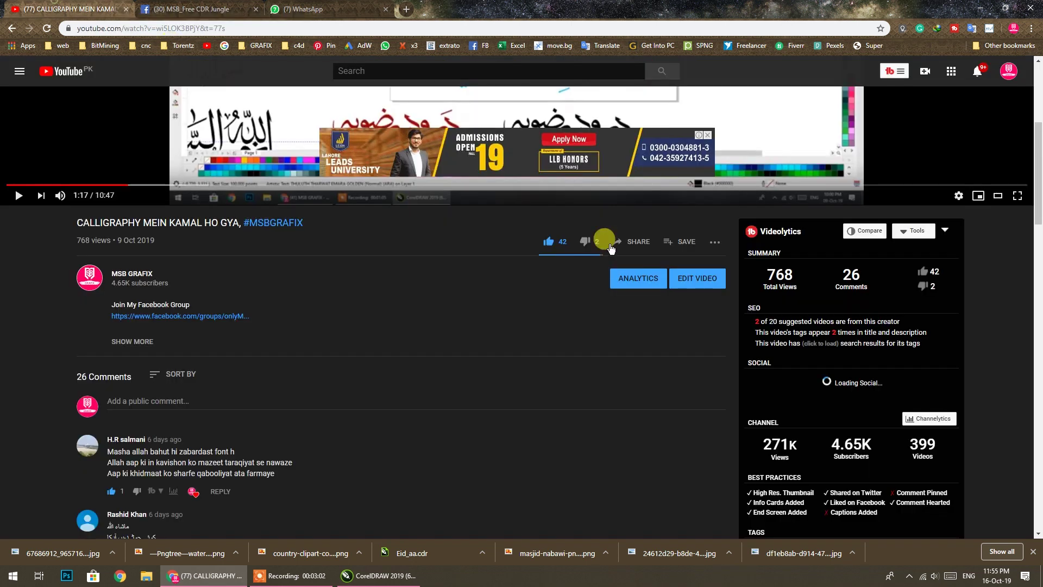
mouse_move(379, 576)
scroll(294, 307, up, 5)
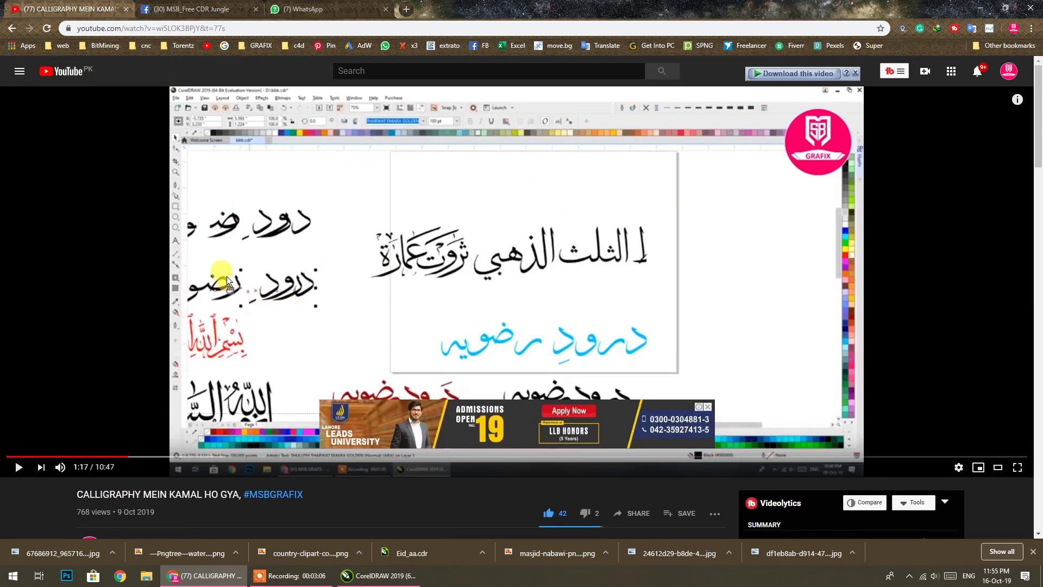
click(227, 276)
click(365, 285)
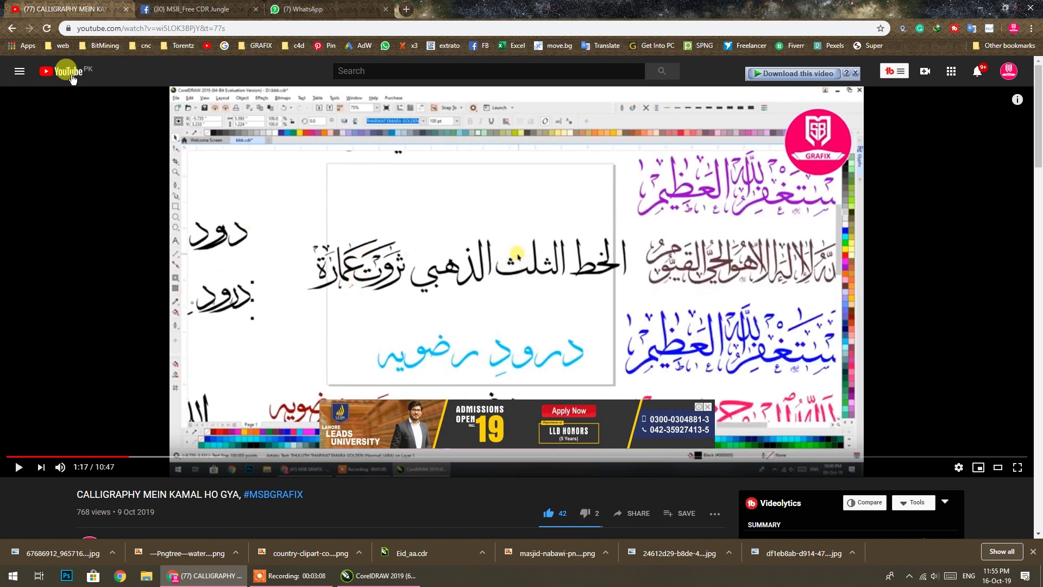
click(12, 28)
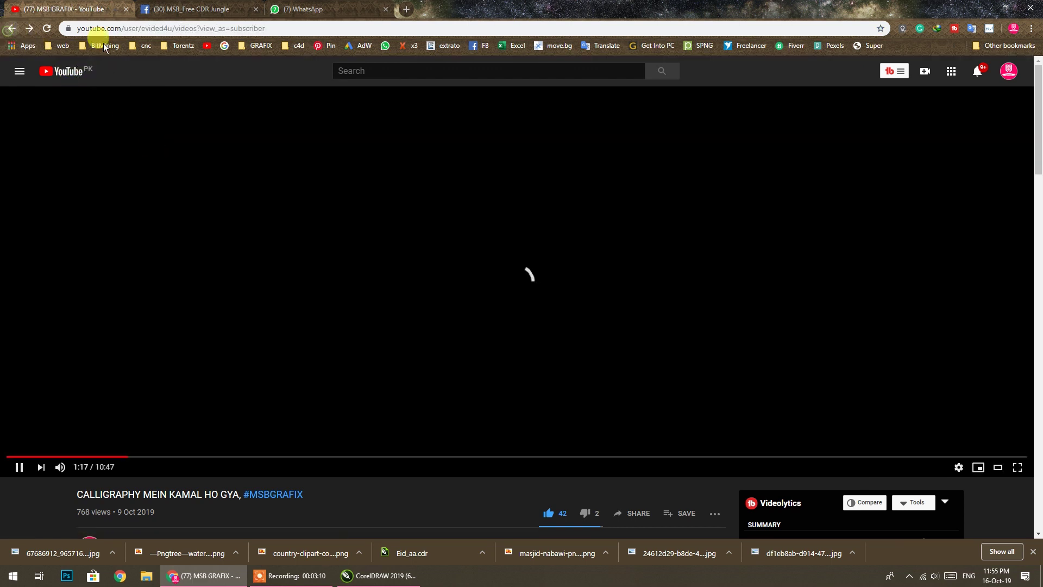
Back in CorelDRAW, draw a rectangle covering the whole 14 × 8 inch page and select it.
key(alt+Tab)
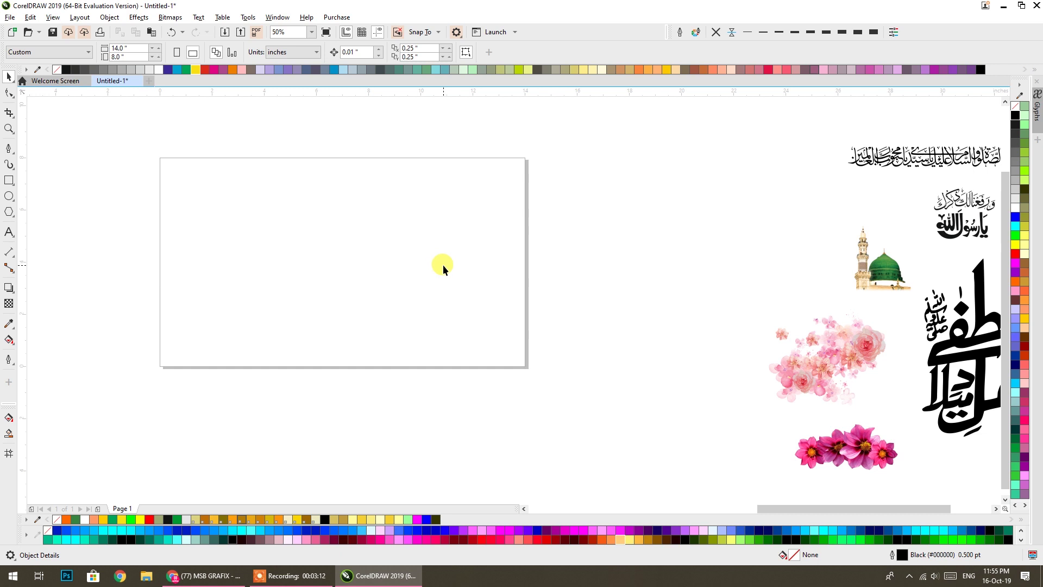
drag(254, 278, 381, 310)
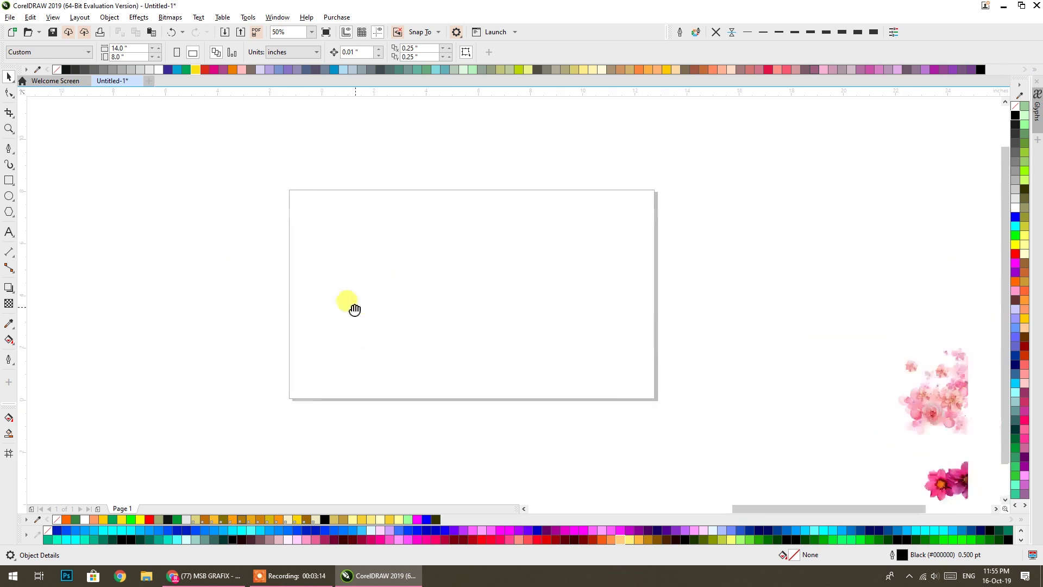
drag(652, 399, 286, 190)
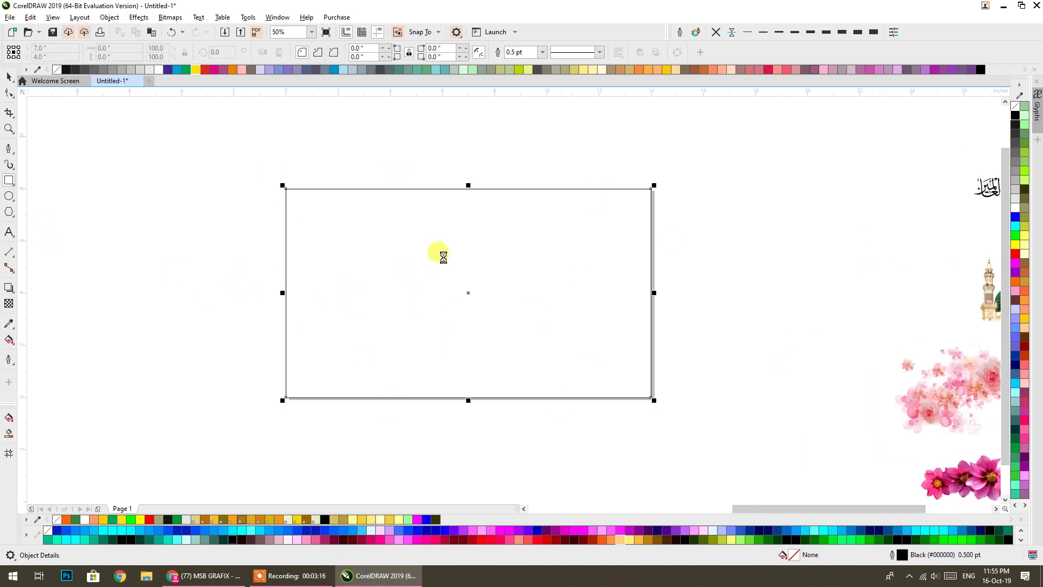
click(9, 77)
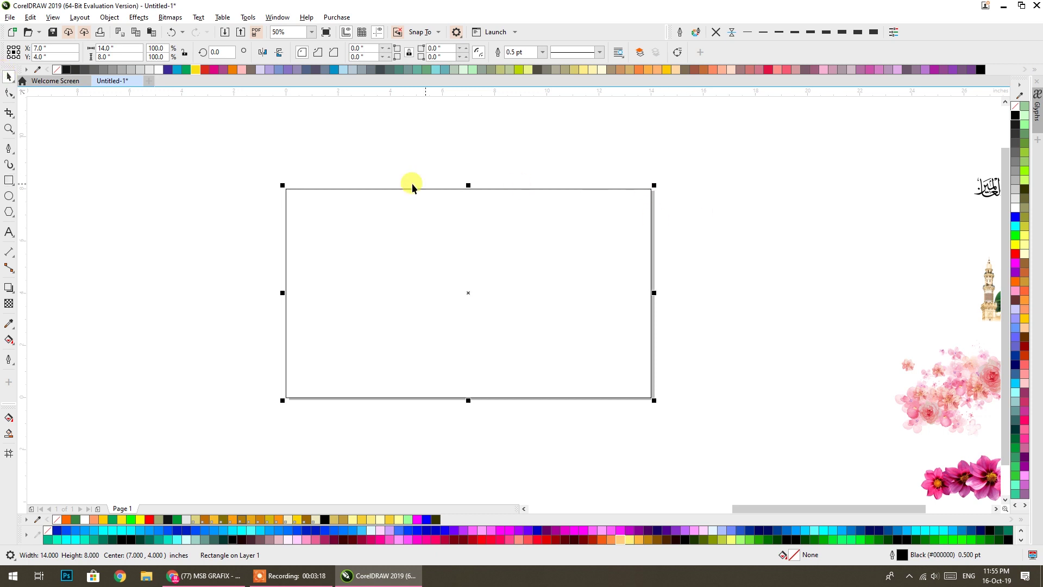
click(243, 243)
click(365, 275)
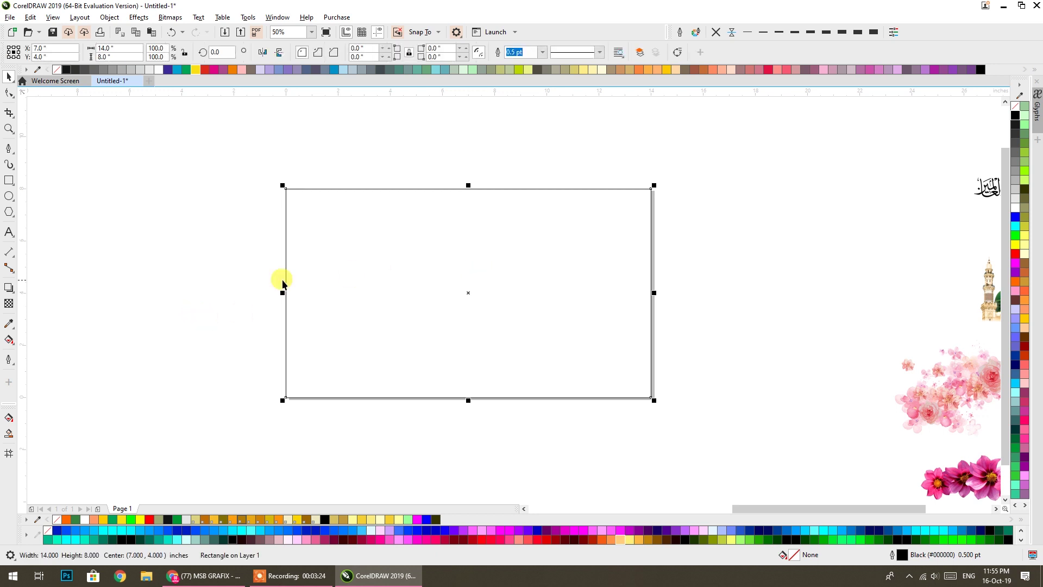
Apply an elliptical fountain fill to the rectangle: dark green outer node, bright green centre node.
click(9, 341)
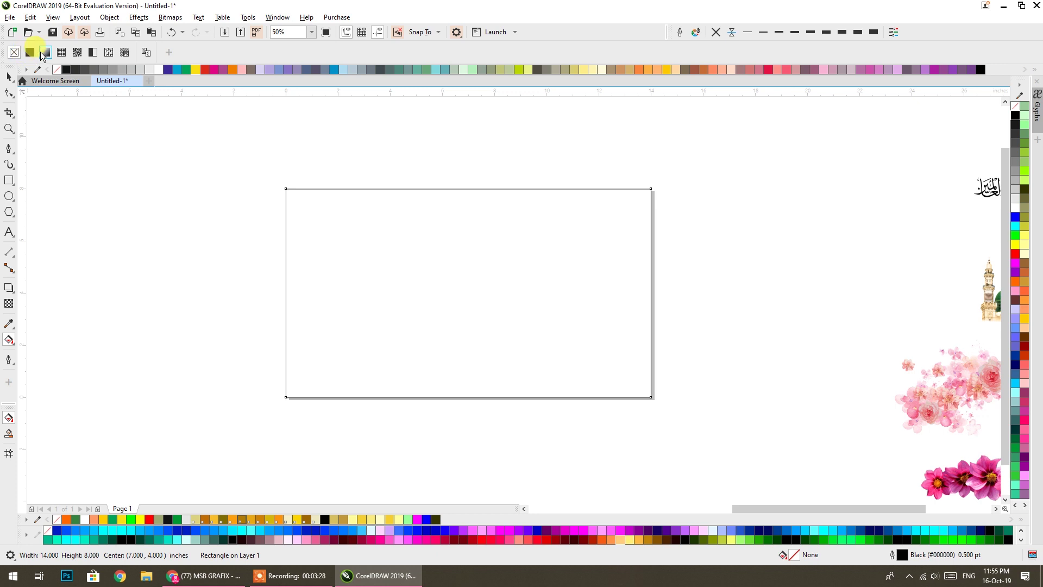
click(44, 52)
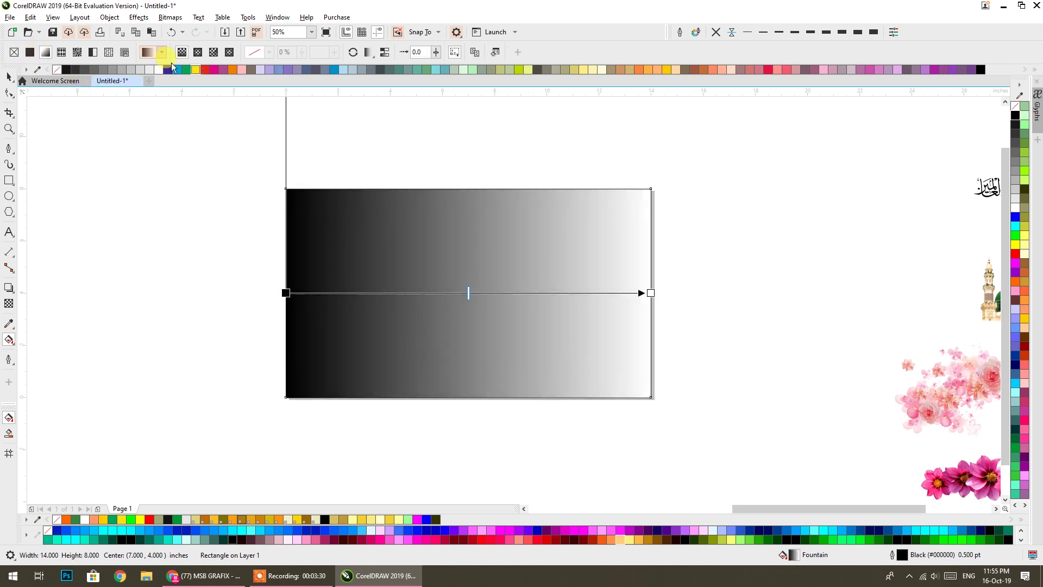
click(198, 53)
click(648, 292)
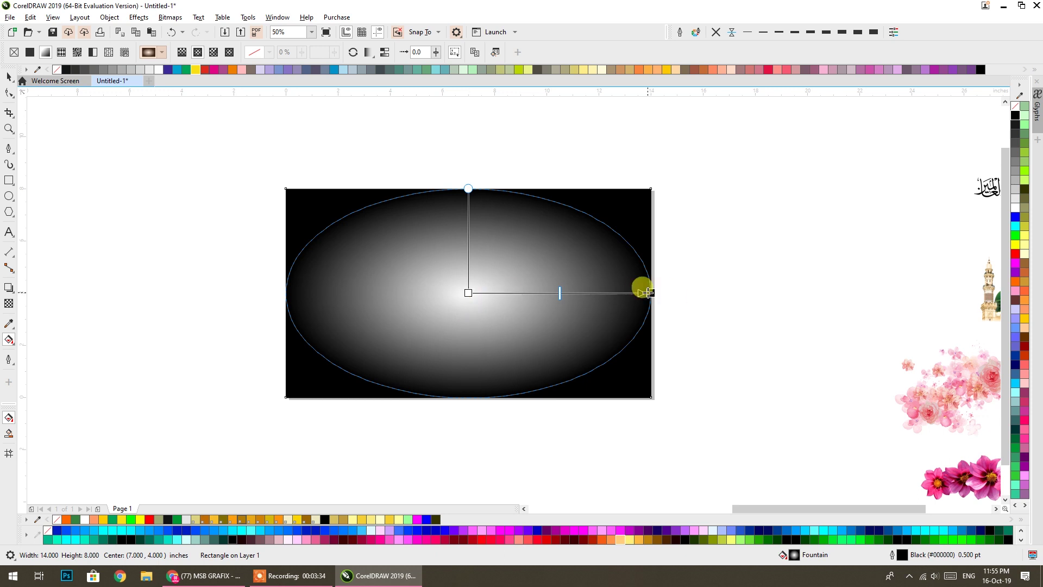
click(1021, 398)
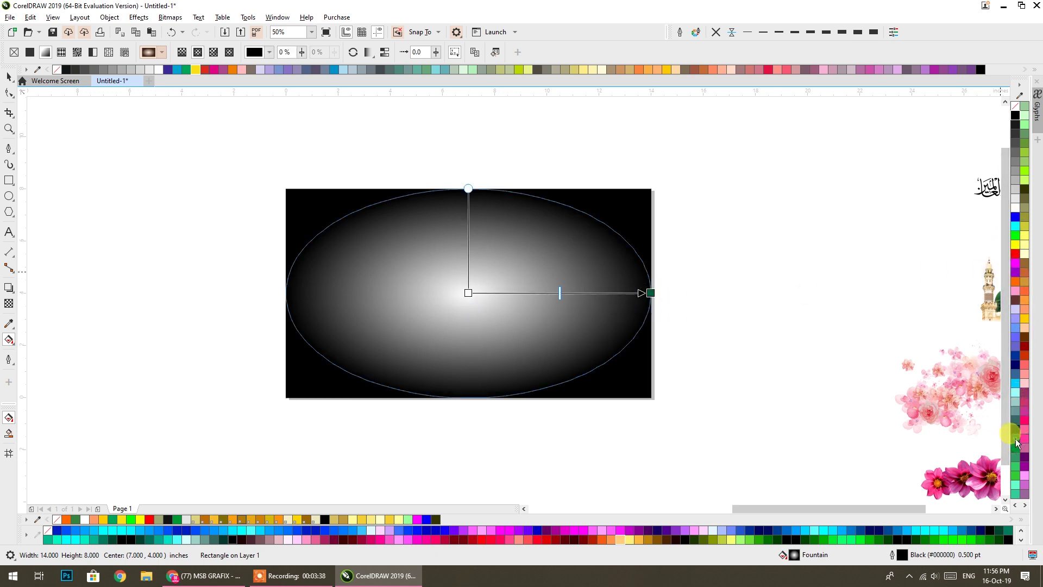
click(1016, 438)
click(468, 293)
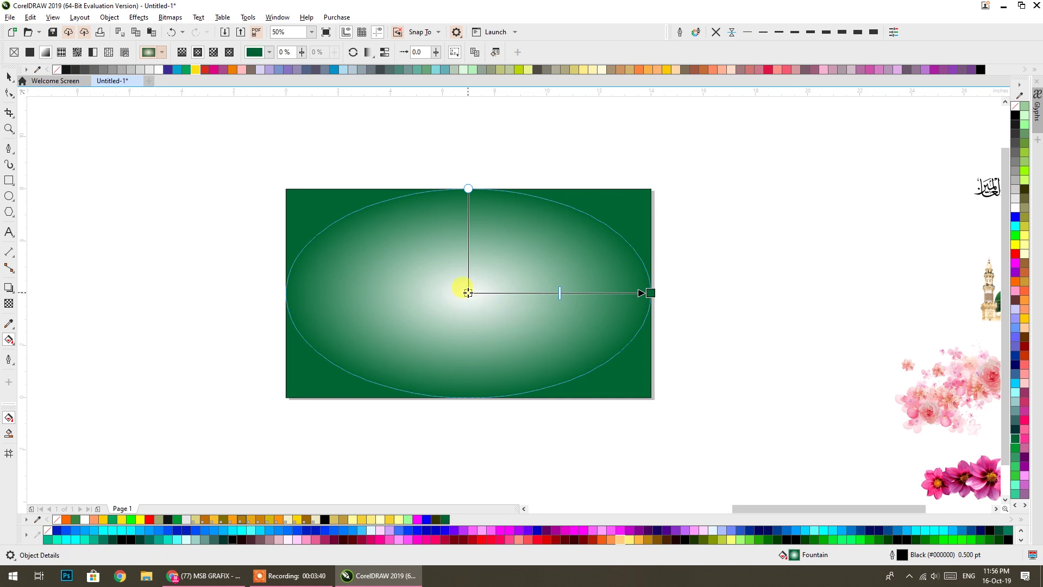
click(1015, 235)
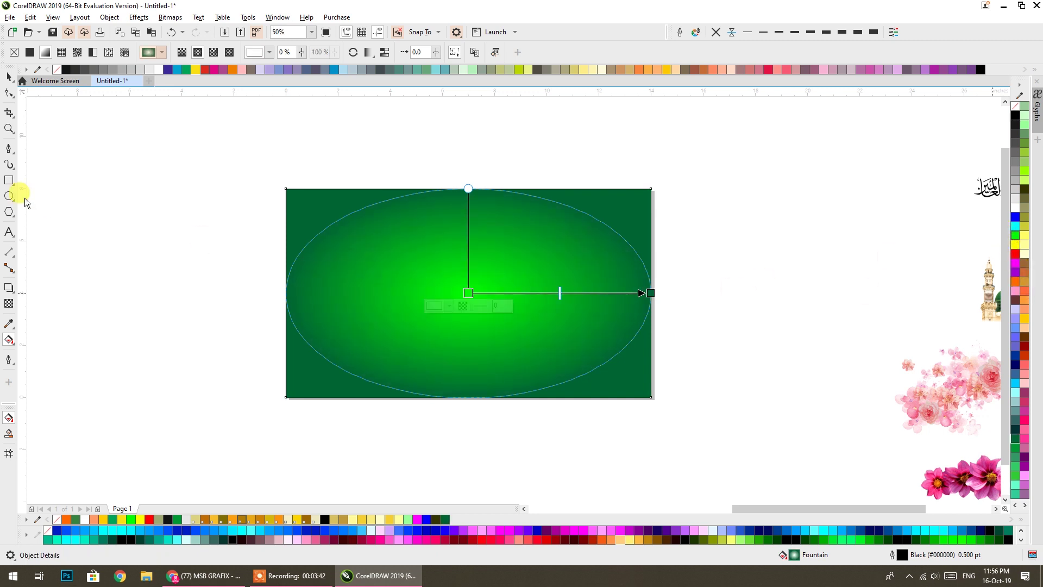
key(space)
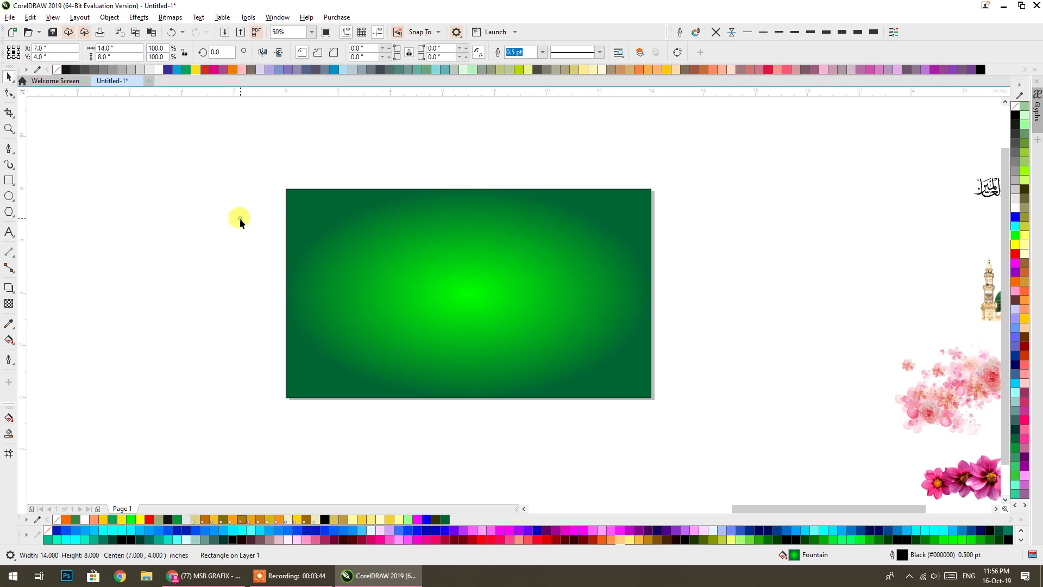
Move the dome-and-minaret bitmap to the background's top-left corner and scale it to full height.
scroll(458, 266, down, 2)
scroll(581, 296, left, 3)
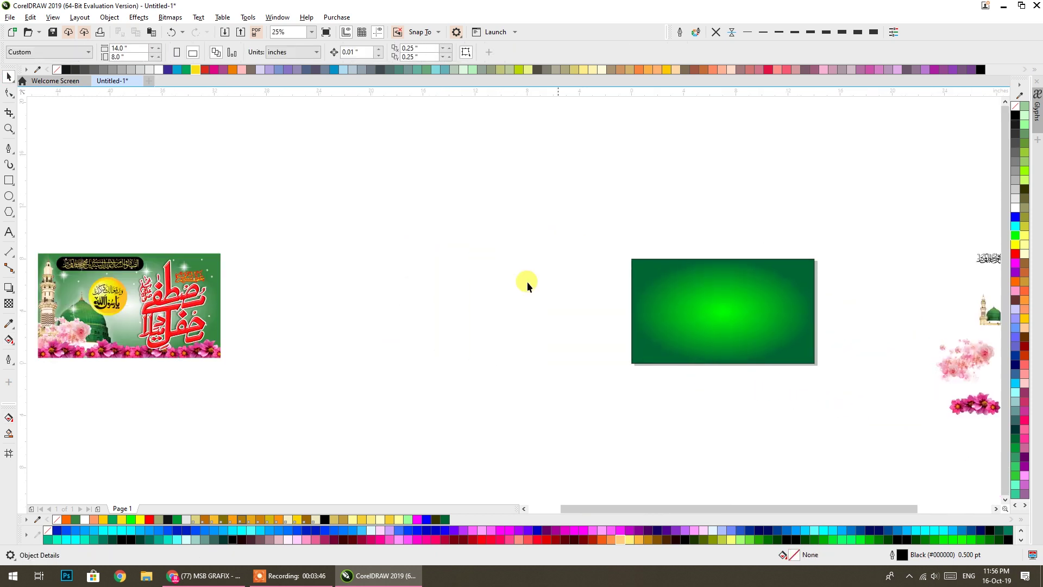
click(358, 323)
scroll(431, 326, right, 3)
scroll(478, 326, right, 3)
scroll(478, 326, up, 2)
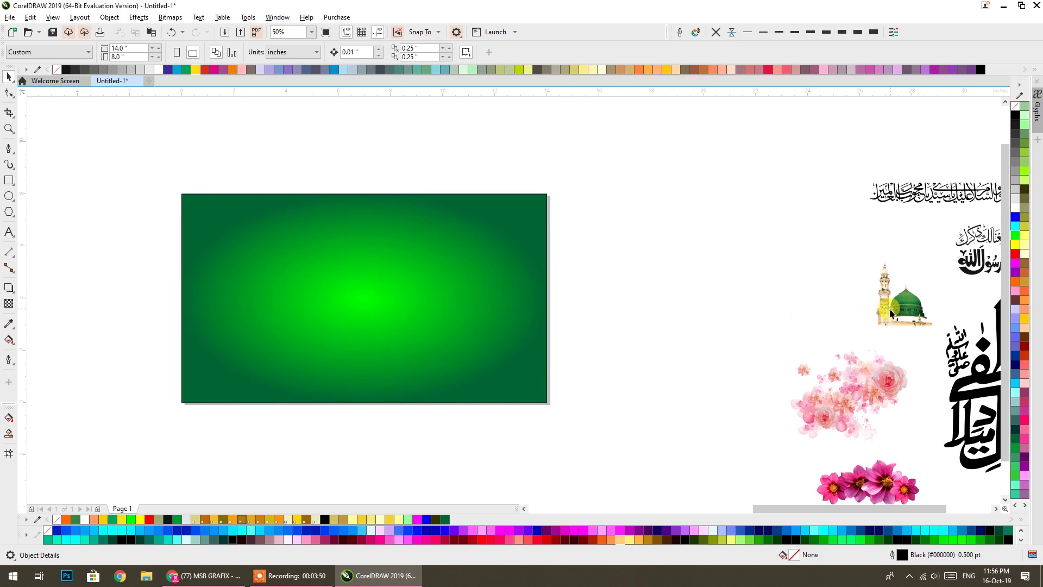
drag(889, 315, 237, 273)
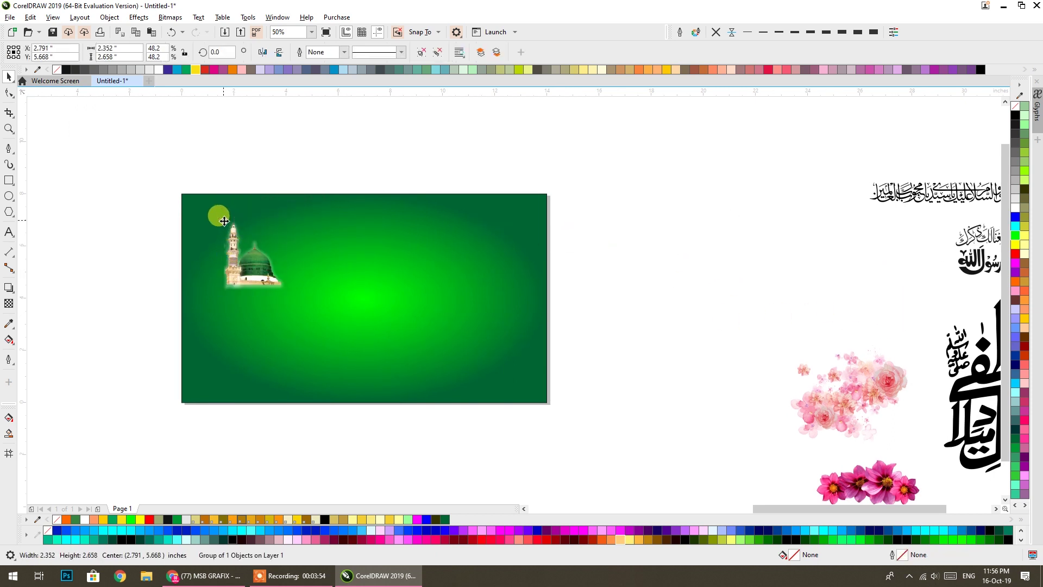
drag(224, 221, 182, 195)
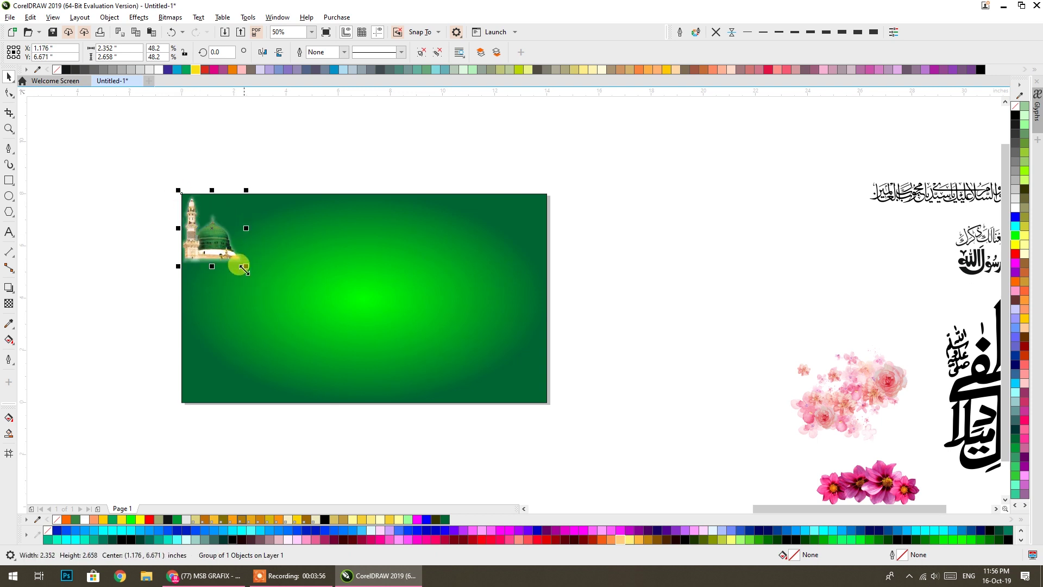
drag(245, 269, 384, 421)
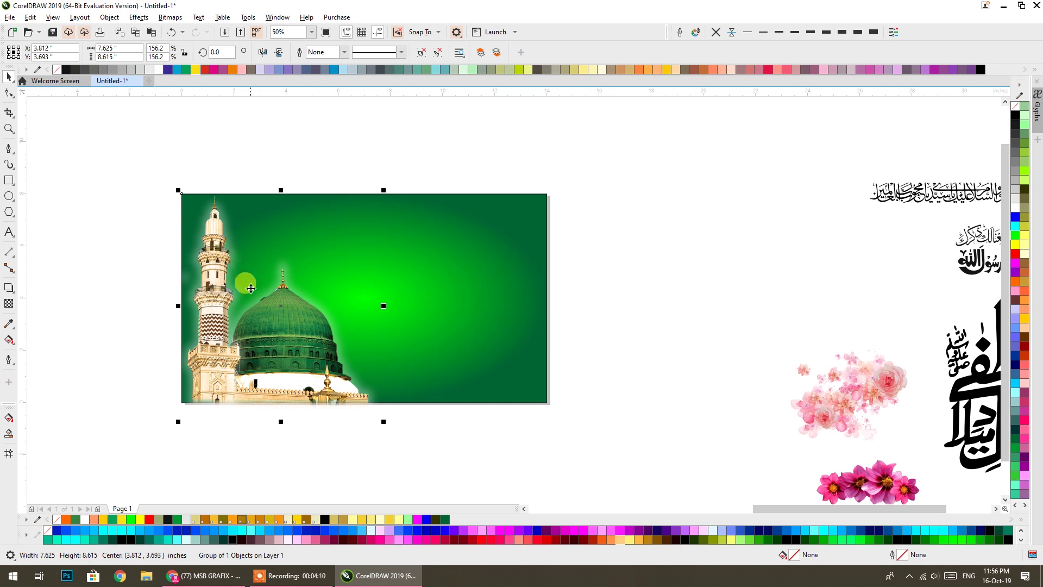
PowerClip the mosque image inside the green rectangle and nudge it slightly left.
right_click(279, 307)
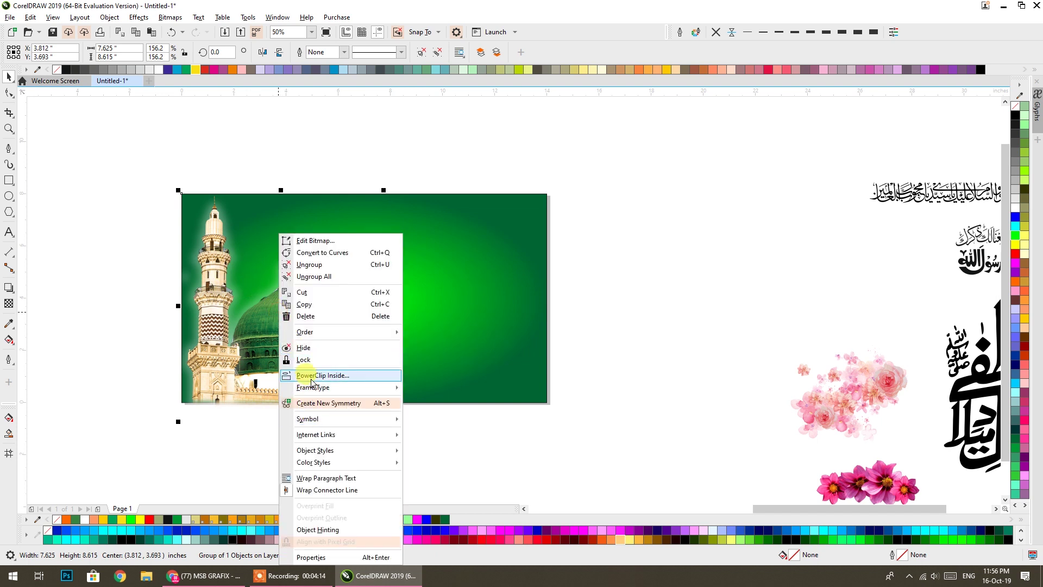
key(Escape)
key(Escape)
click(468, 288)
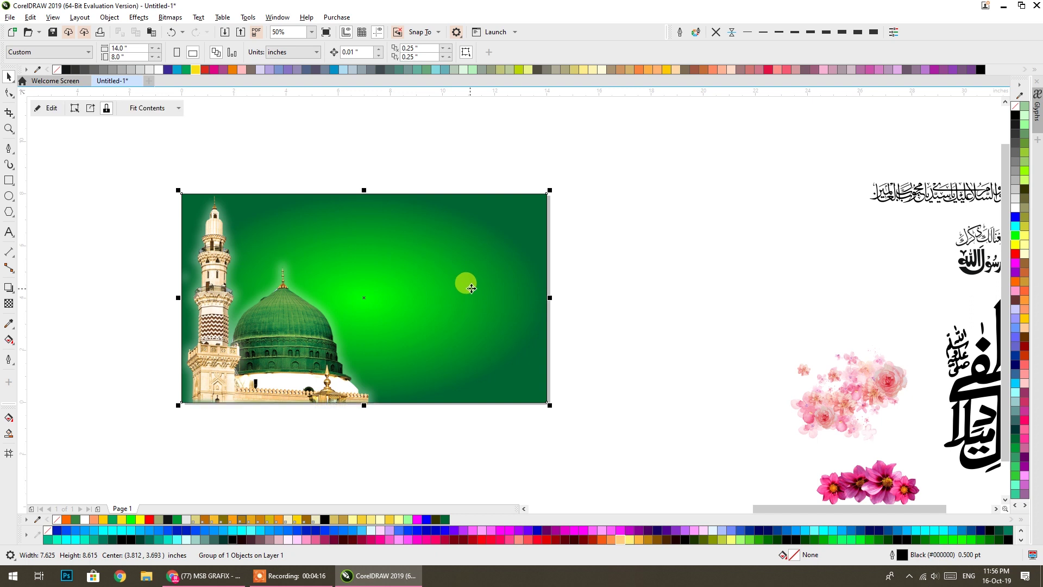
double_click(292, 357)
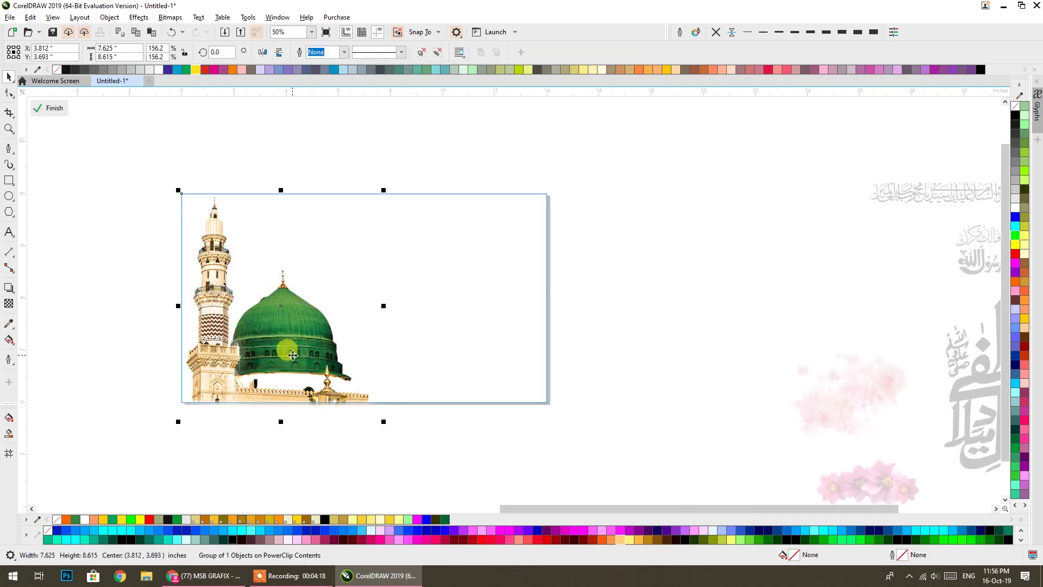
key(Left)
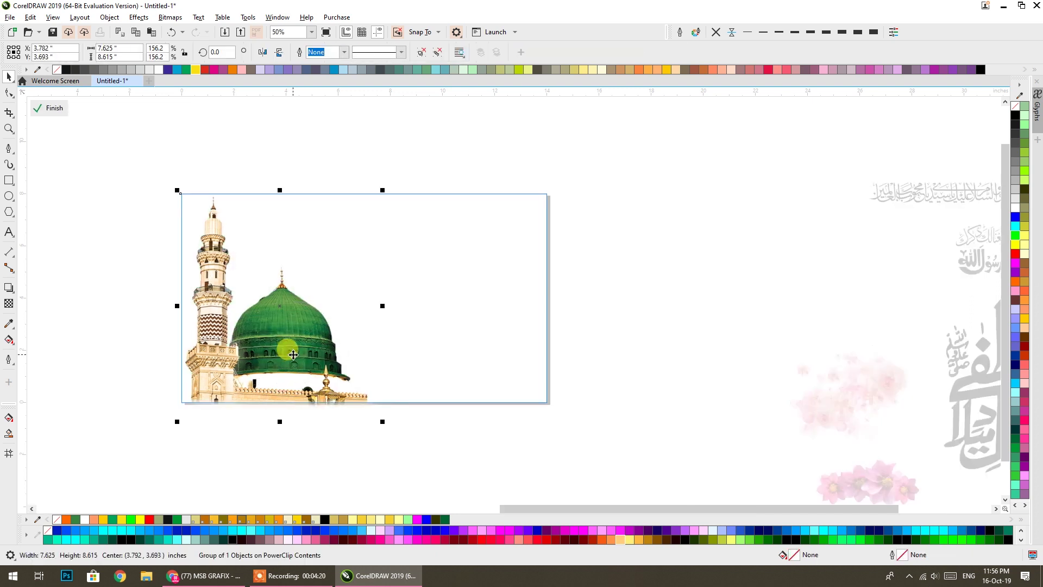
key(Left)
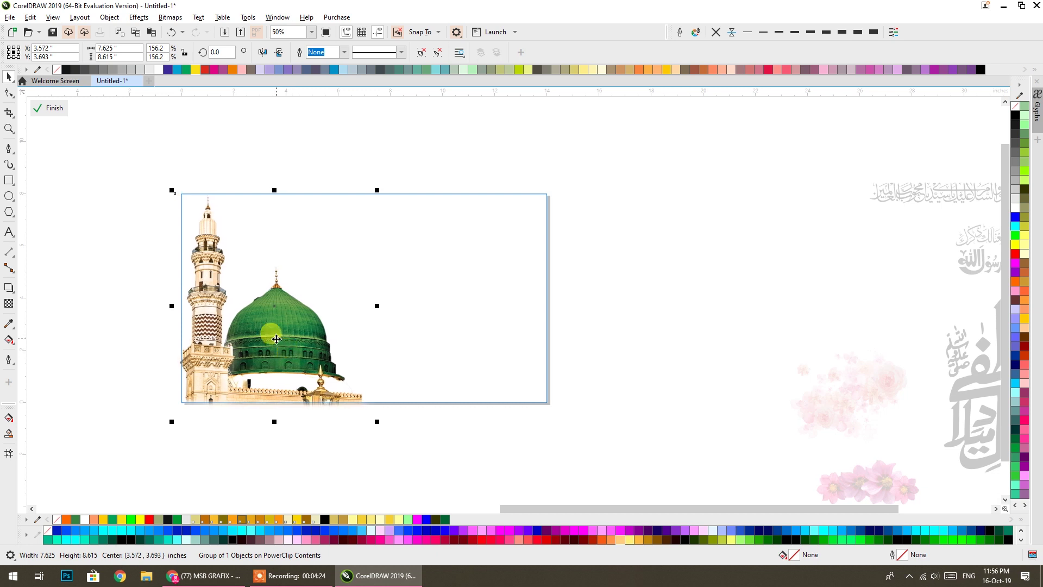
Remove the background rectangle's outline and move the watercolor flowers over the mosque dome.
click(699, 281)
click(699, 281)
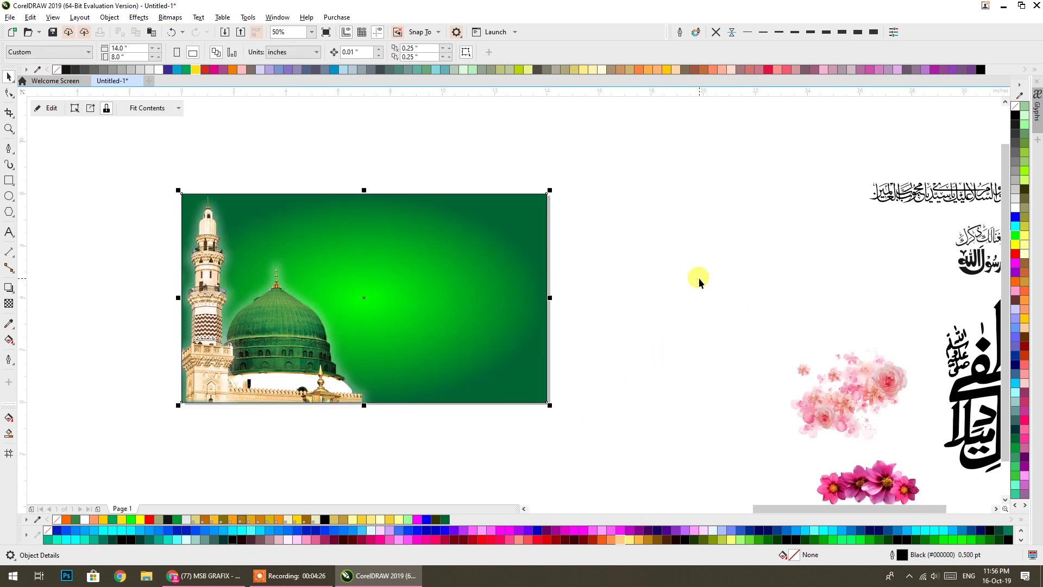
click(684, 280)
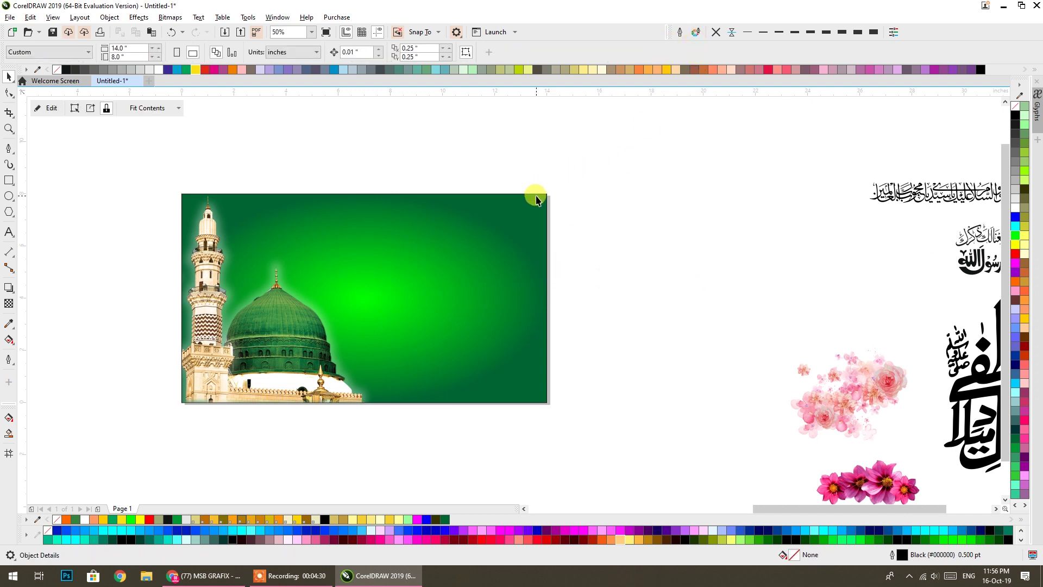
click(714, 33)
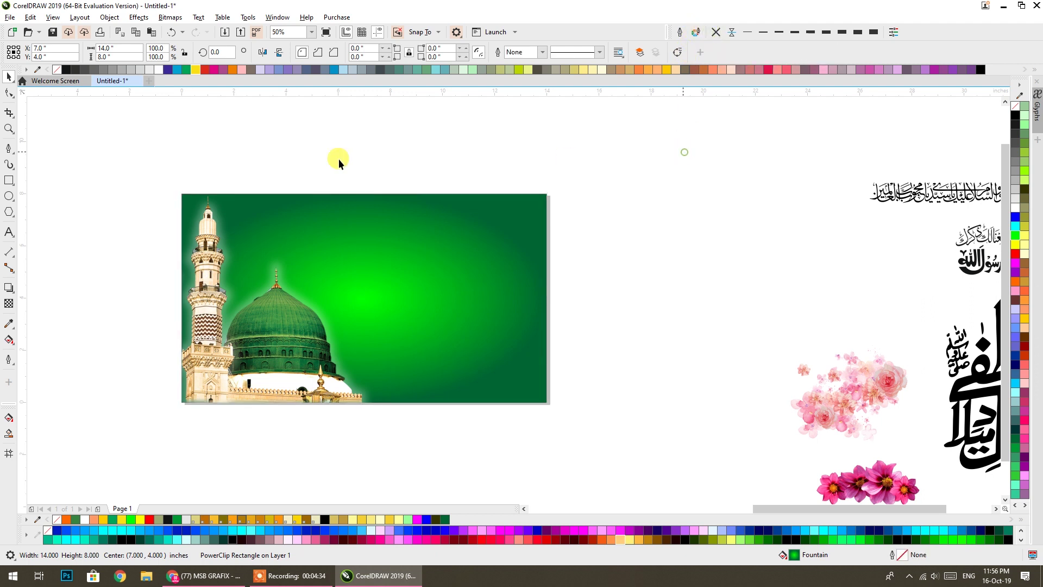
key(Escape)
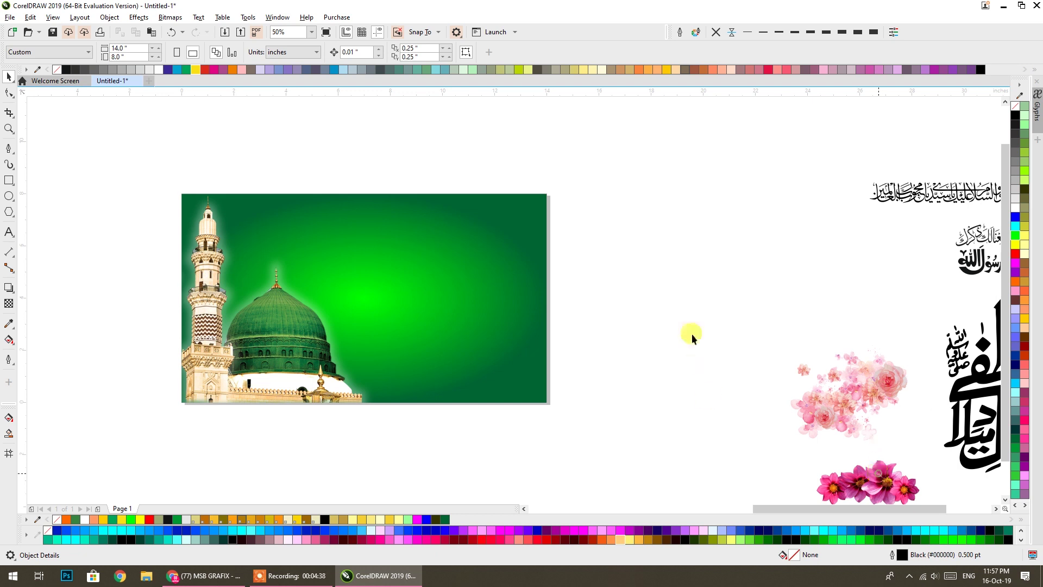
click(887, 420)
drag(845, 393, 242, 362)
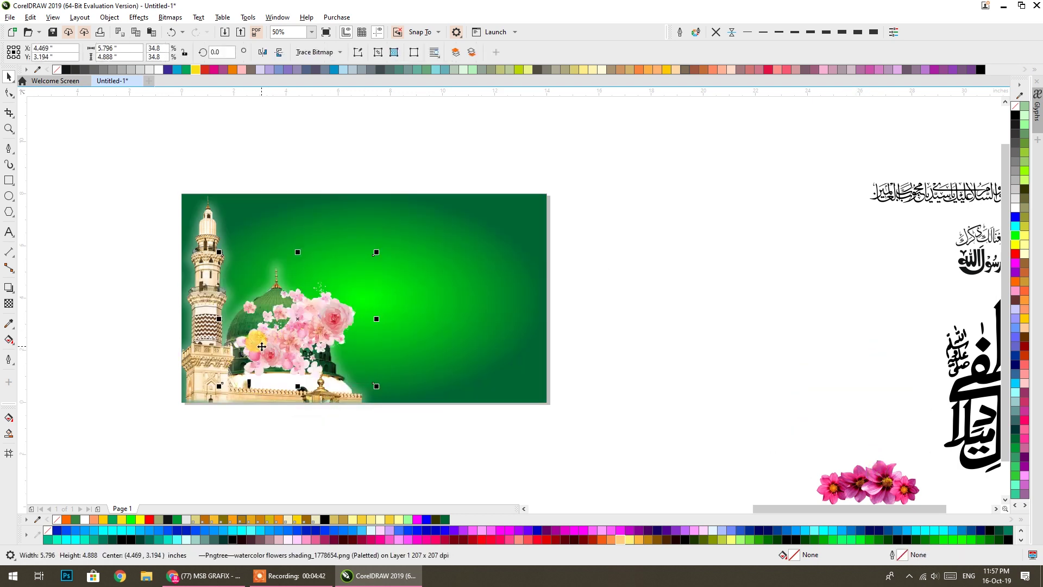
PowerClip the watercolor flowers and the pink dahlia image inside the green banner rectangle.
right_click(261, 346)
click(304, 181)
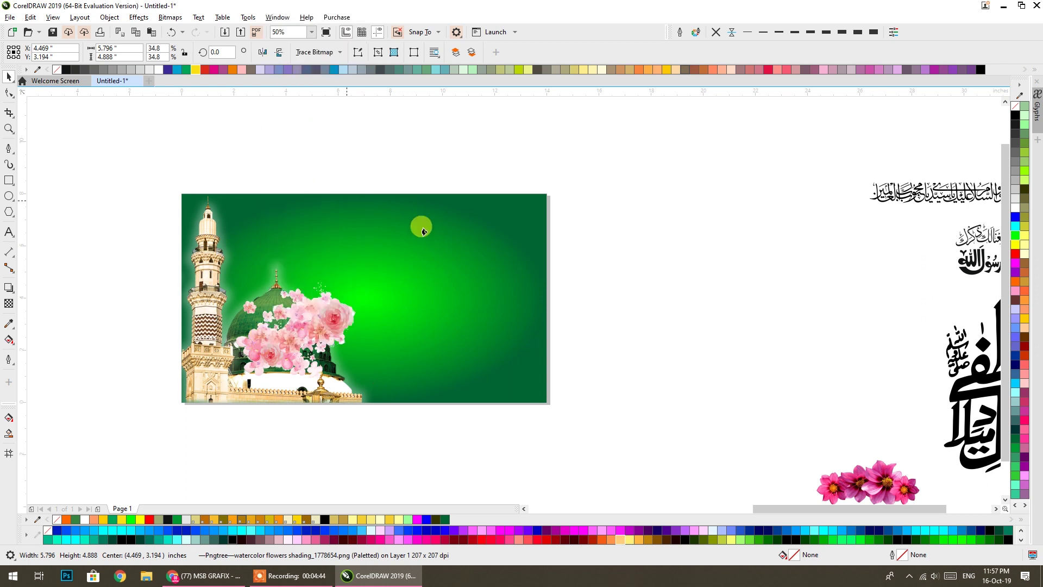
click(424, 231)
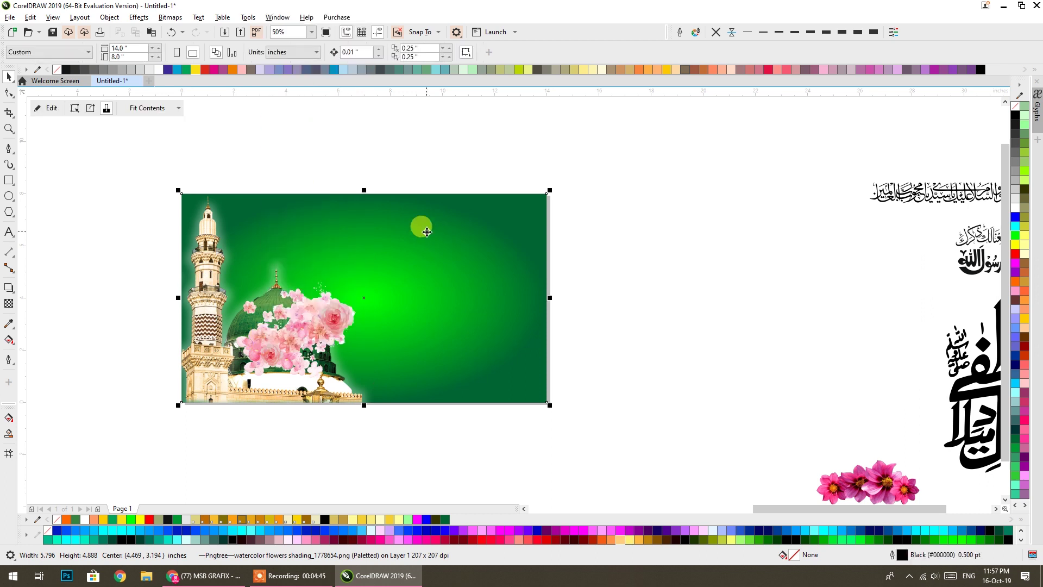
click(875, 479)
right_click(875, 479)
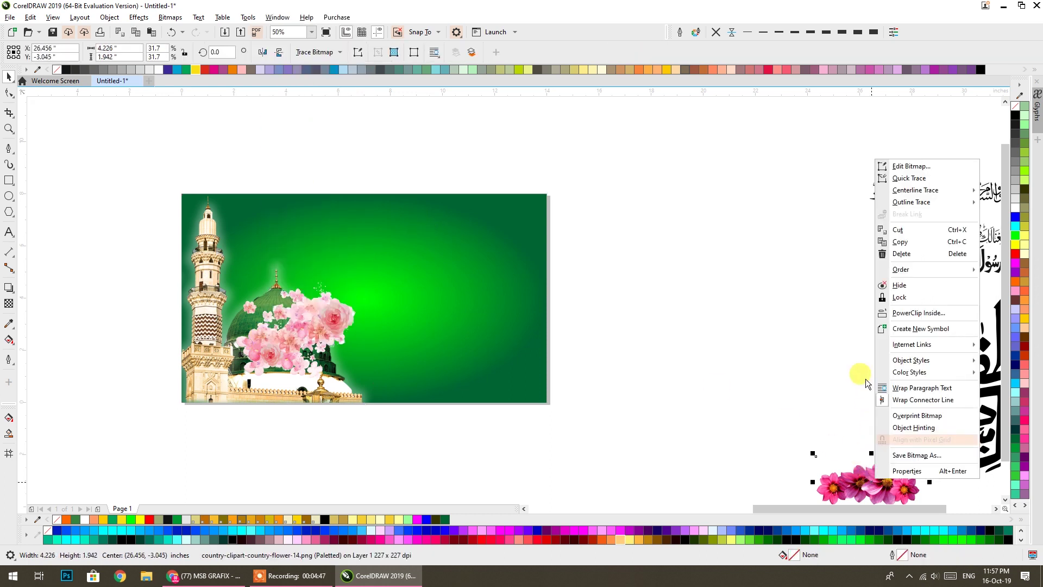
click(908, 314)
click(466, 253)
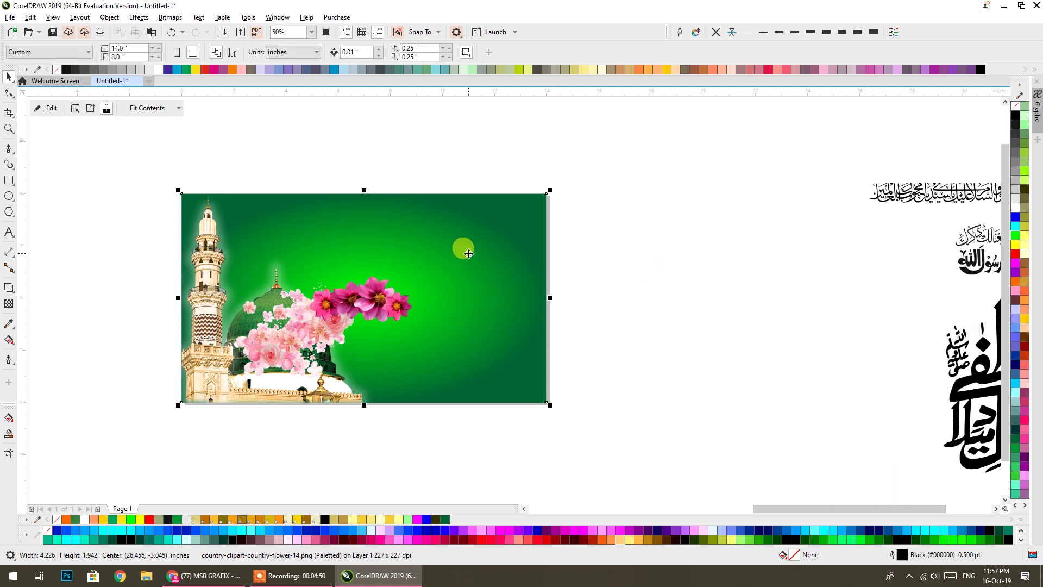
double_click(469, 254)
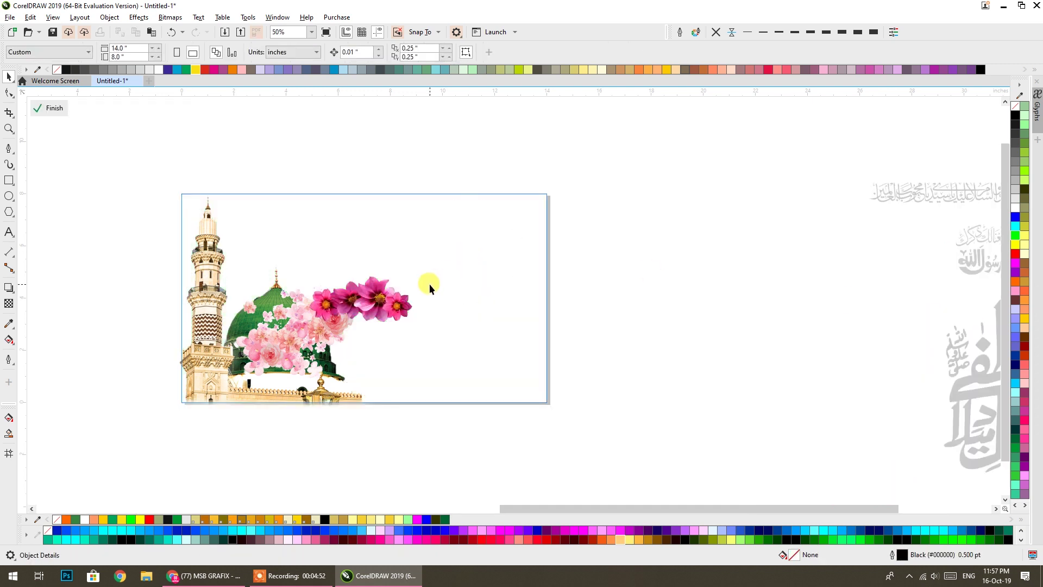
key(ctrl+z)
right_click(510, 217)
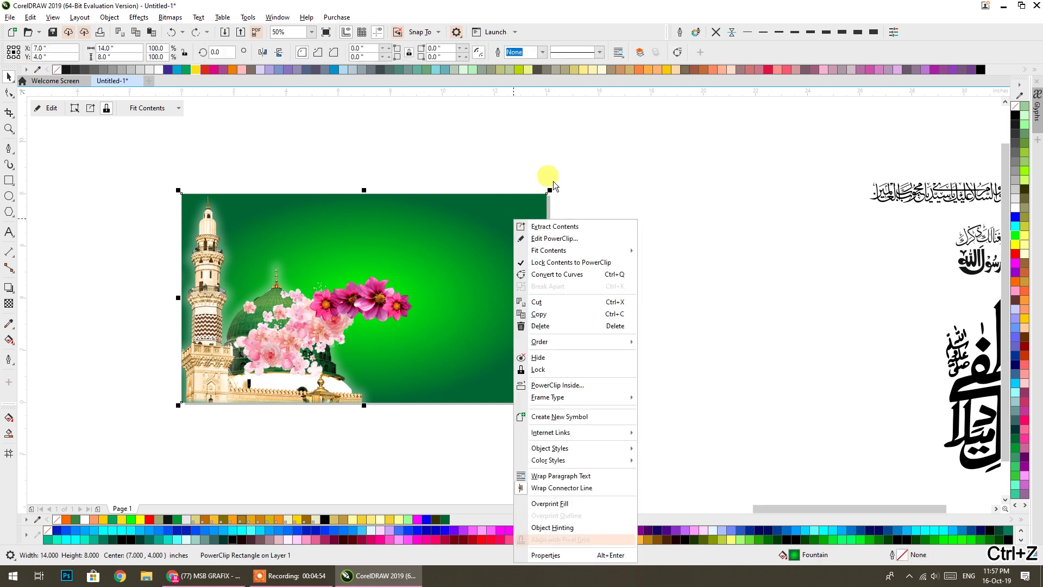
Inside the PowerClip, move the watercolor flowers to the minaret's base and the dahlias to the bottom edge.
click(552, 240)
click(280, 341)
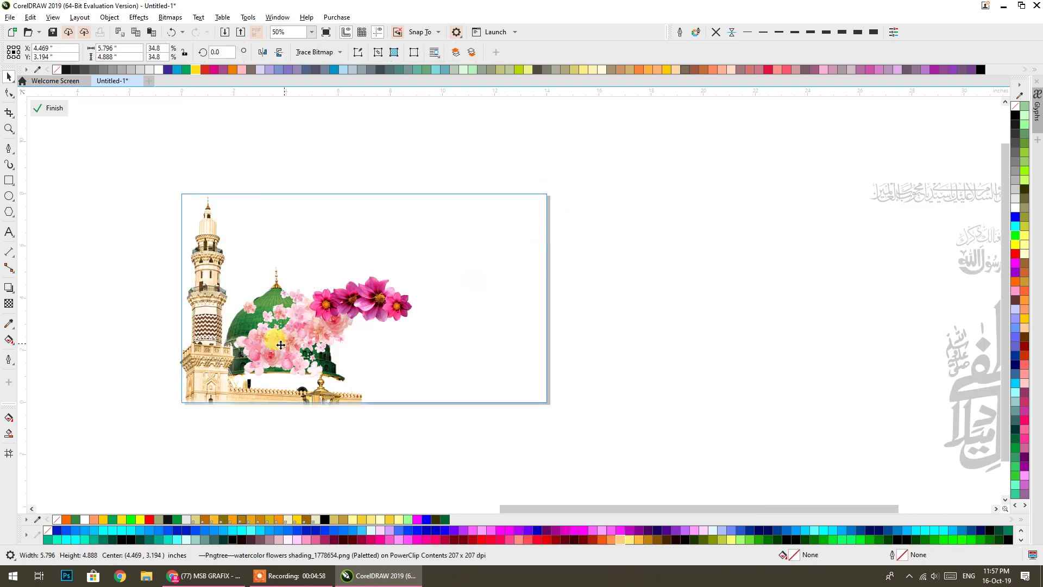
drag(286, 343, 224, 372)
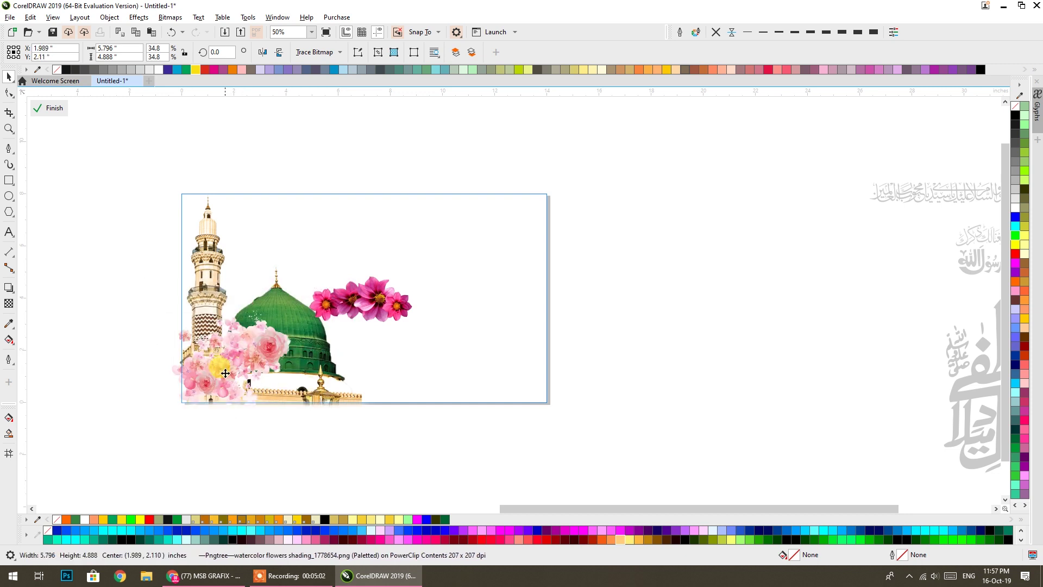
click(340, 460)
drag(357, 302, 283, 386)
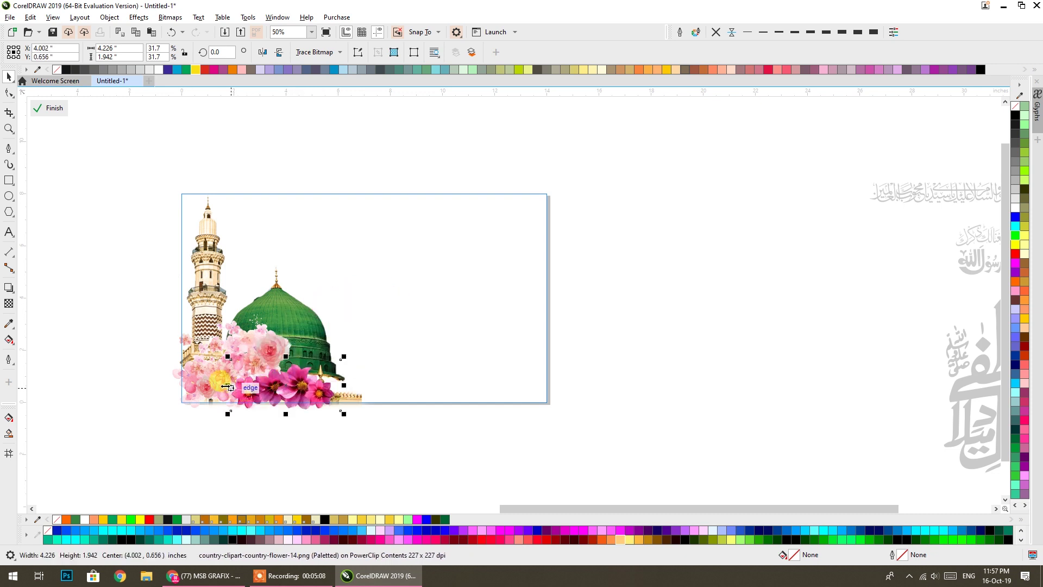
Add an overlapping mirrored copy of the dahlias to their right along the bottom edge.
drag(228, 385, 457, 385)
scroll(333, 412, up, 1)
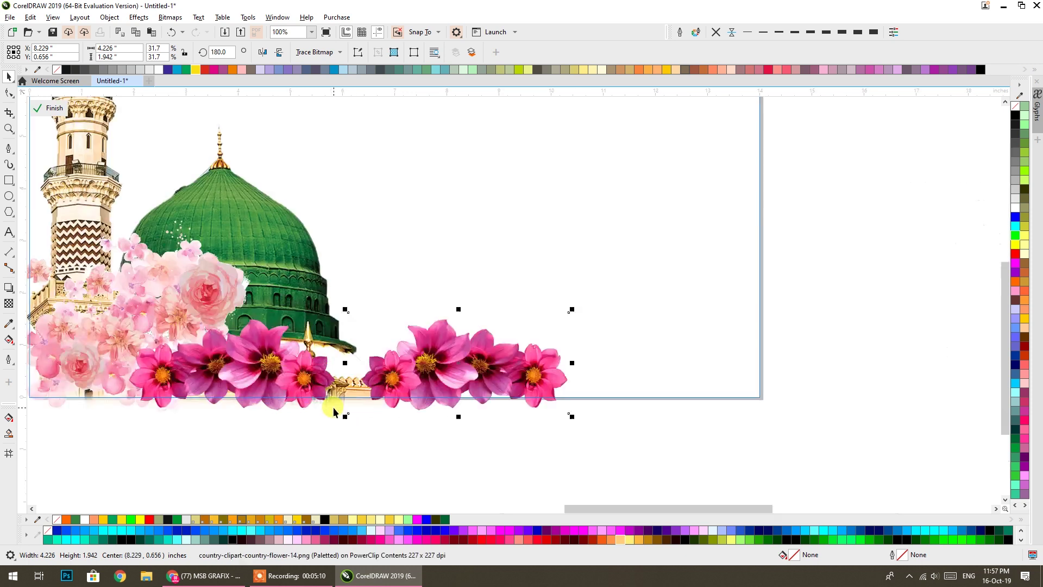
drag(393, 375, 356, 375)
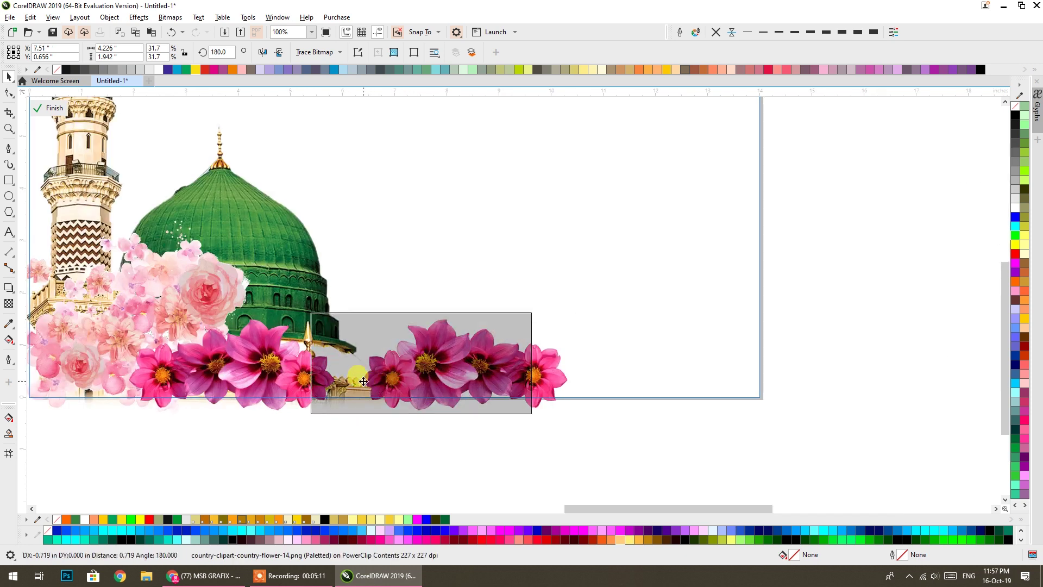
shift+click(263, 392)
drag(120, 363, 628, 368)
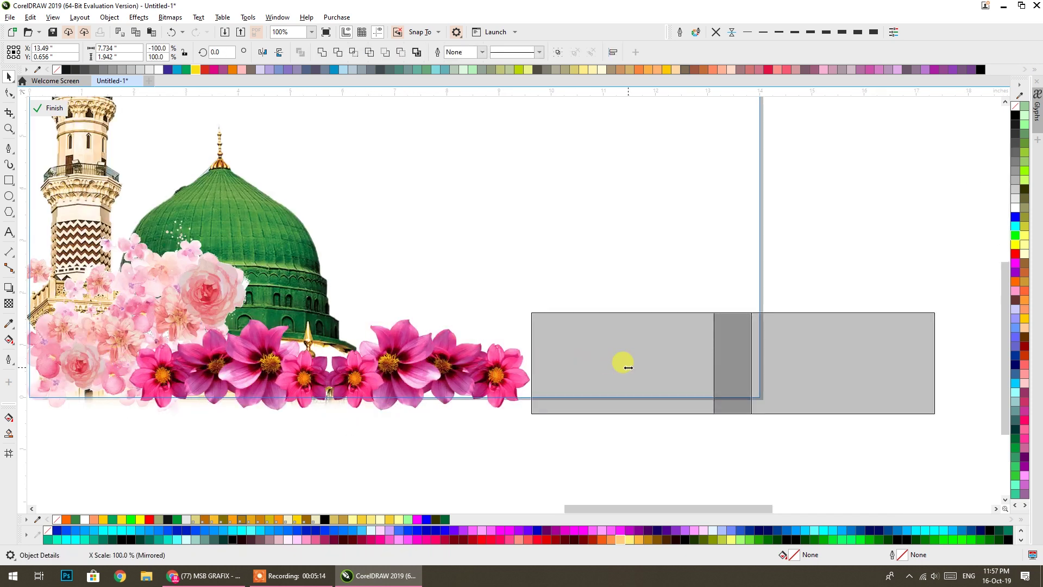
right_click(628, 368)
key(ctrl+z)
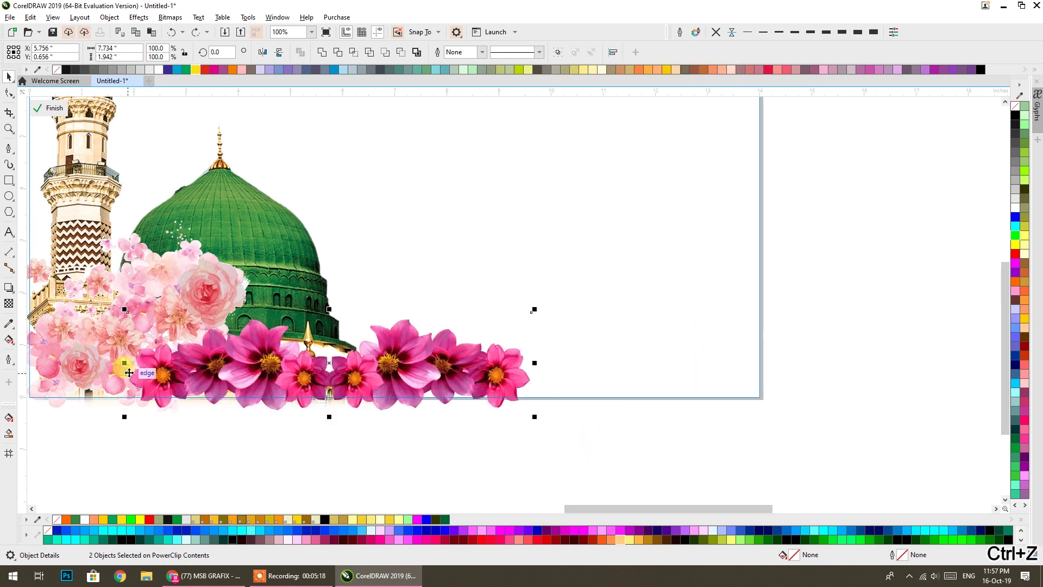
Extend the dahlia row with another mirrored copy near the right end, then select all five flowers.
drag(125, 366, 617, 366)
mouse_move(738, 376)
mouse_down()
mouse_move(659, 370)
mouse_move(695, 379)
mouse_up()
click(685, 434)
click(787, 386)
click(761, 438)
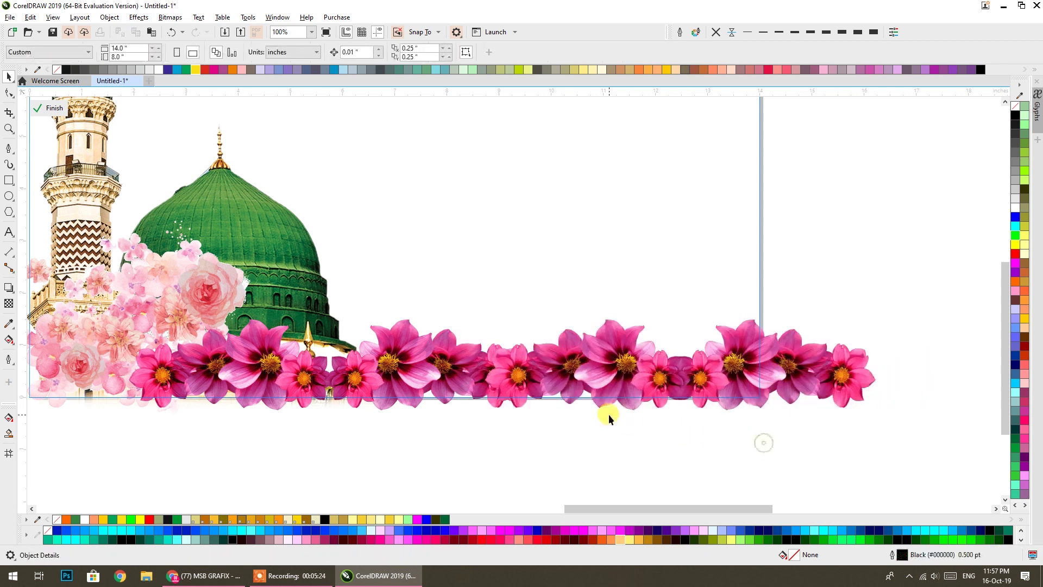
scroll(609, 419, down, 1)
drag(788, 445, 231, 280)
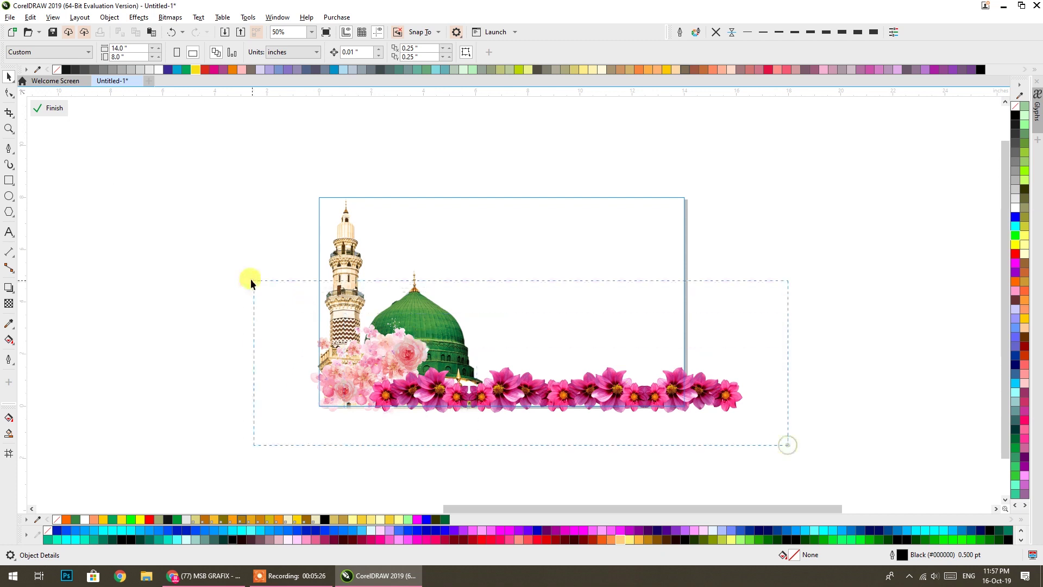
Group the five flower images, shrink them to about 91%, align them along the bottom, and finish editing.
key(ctrl+g)
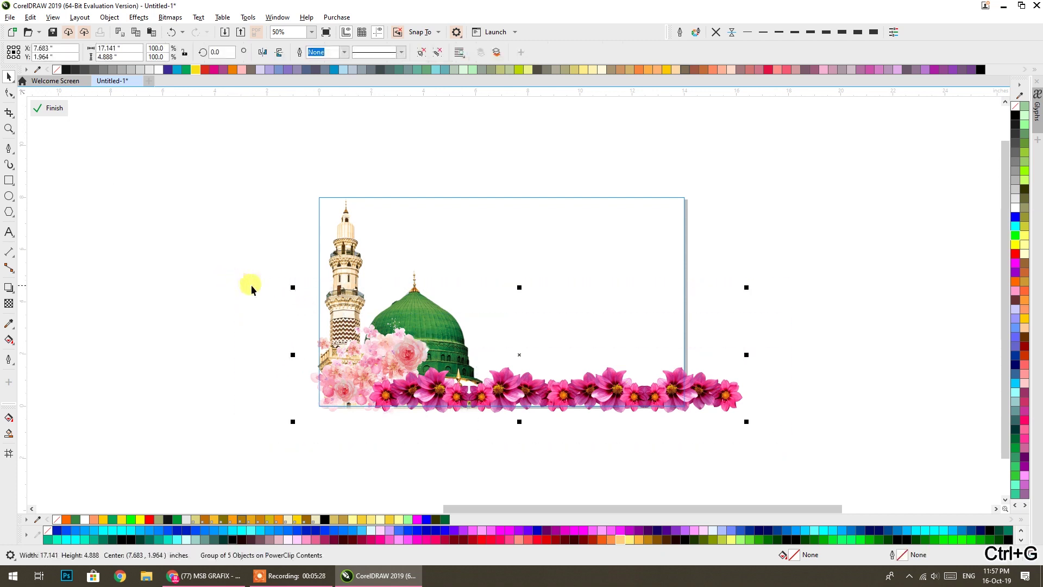
drag(745, 424, 704, 429)
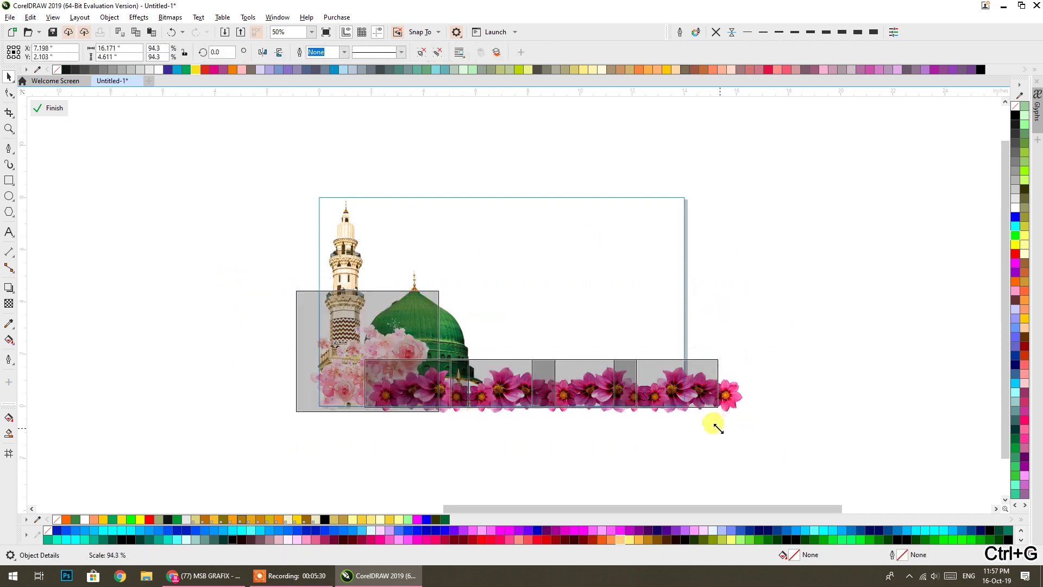
drag(523, 380, 519, 388)
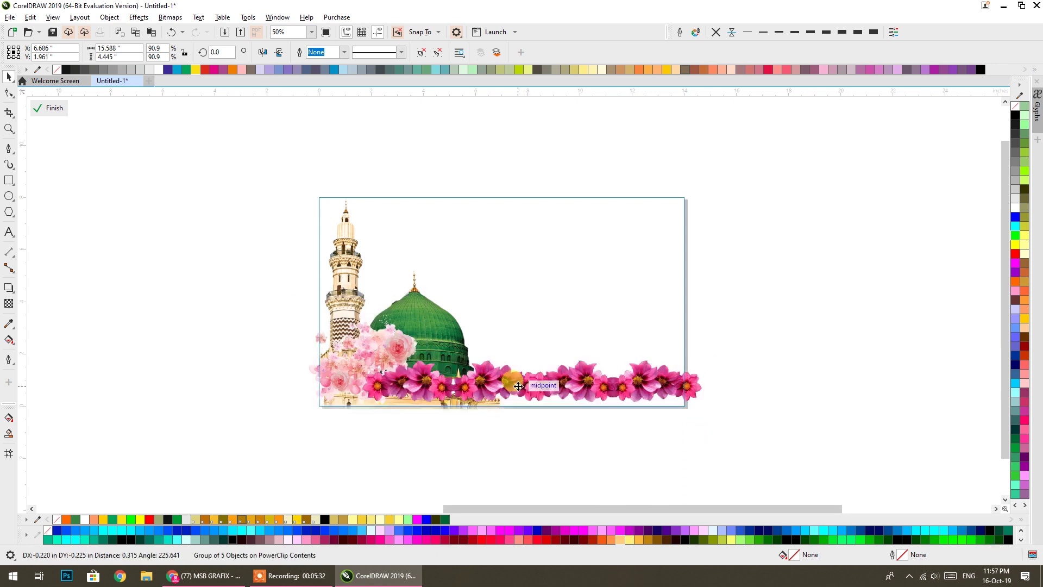
scroll(538, 398, up, 2)
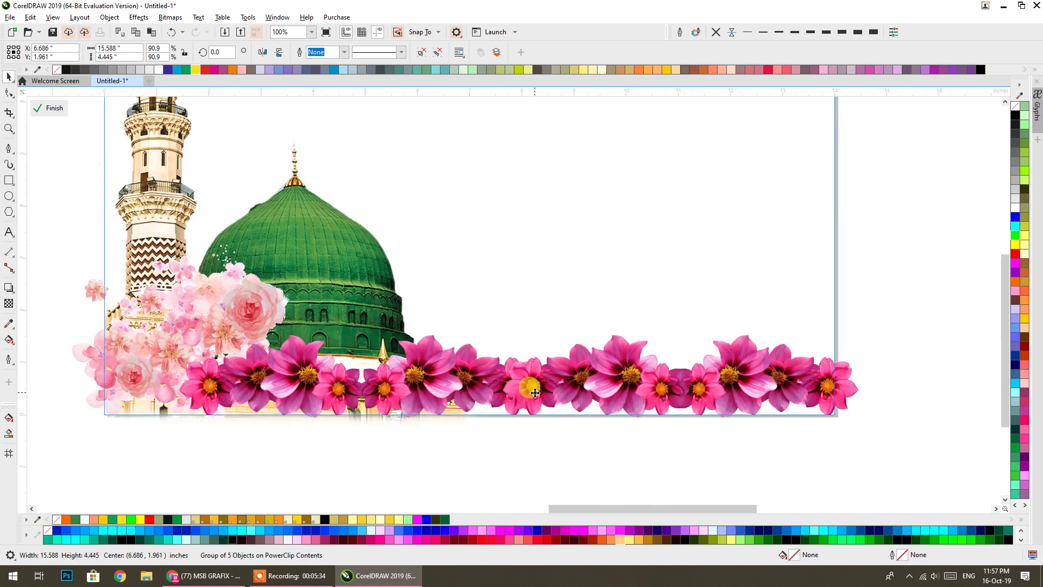
mouse_move(535, 392)
mouse_down()
mouse_move(550, 402)
mouse_move(549, 389)
mouse_up()
ctrl+click(562, 453)
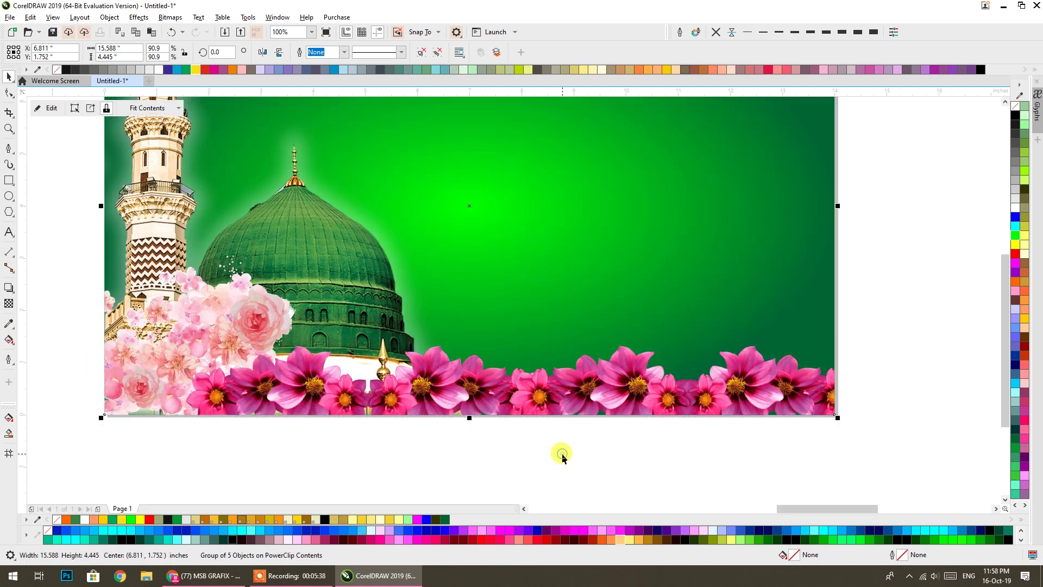
click(435, 396)
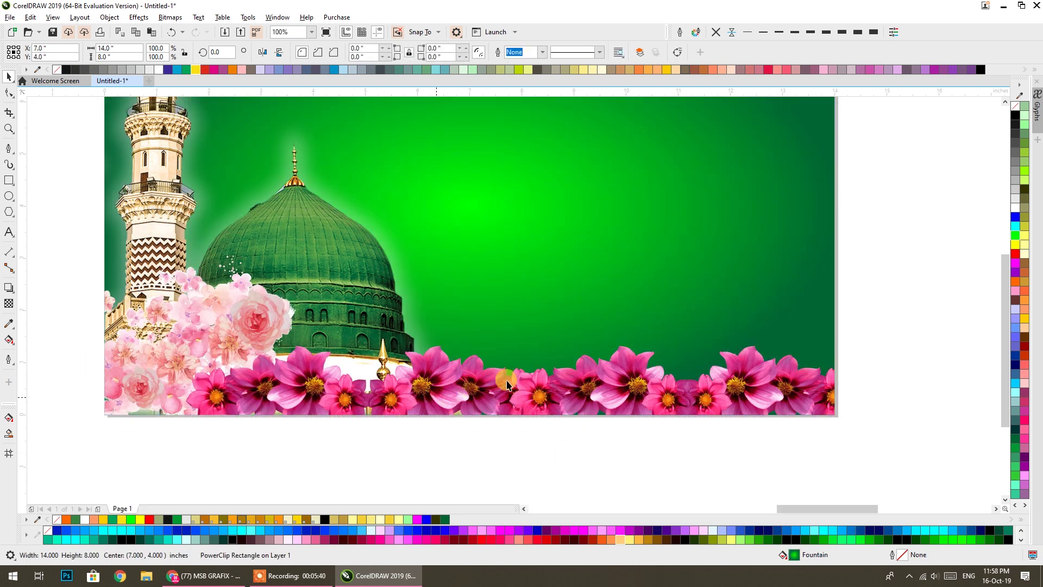
Reshape the background's fountain fill into a smaller circle centred on the mosque dome.
scroll(418, 340, down, 1)
key(Escape)
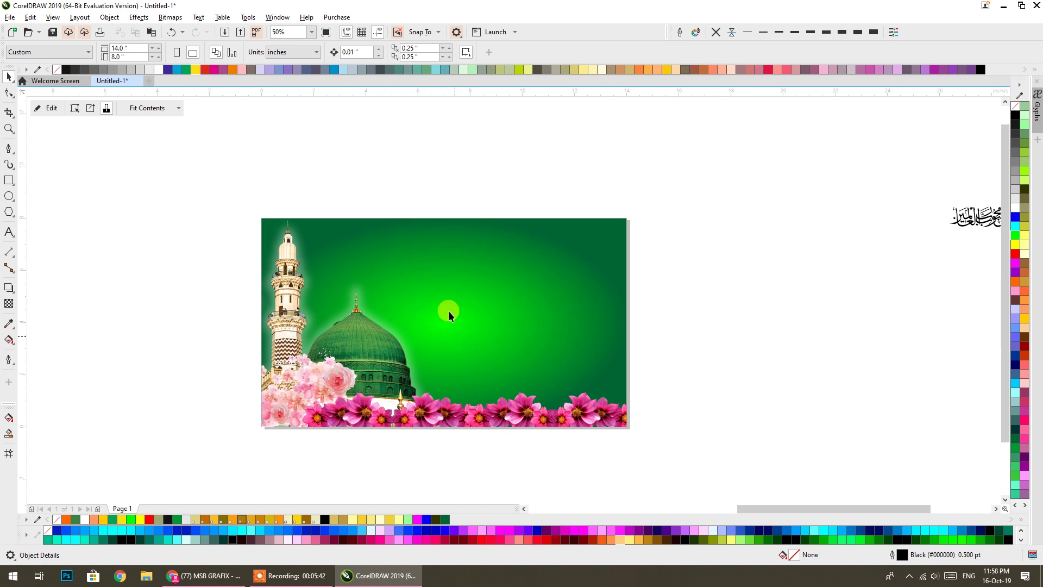
click(448, 313)
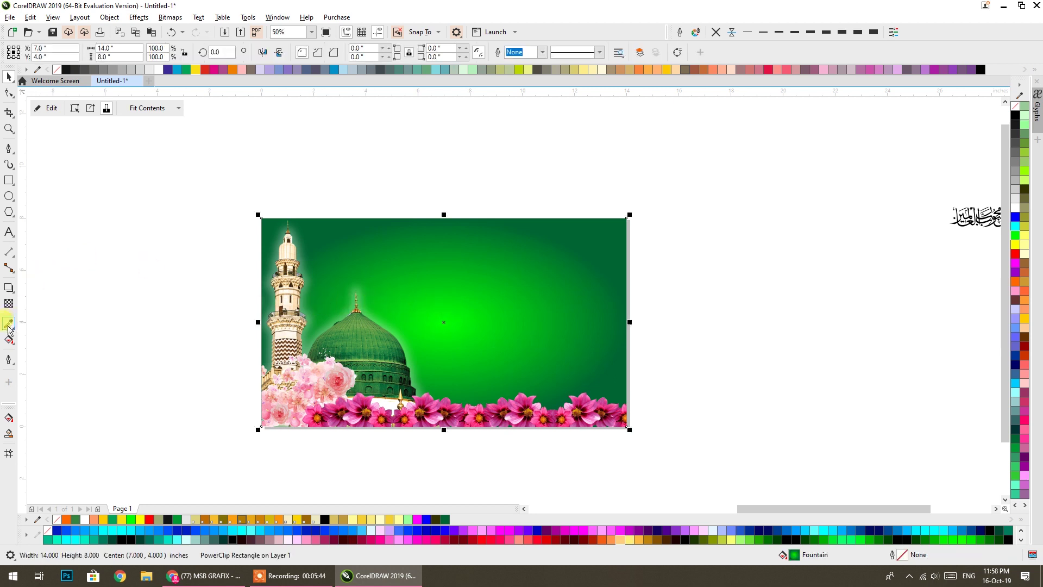
click(9, 340)
drag(444, 322, 353, 323)
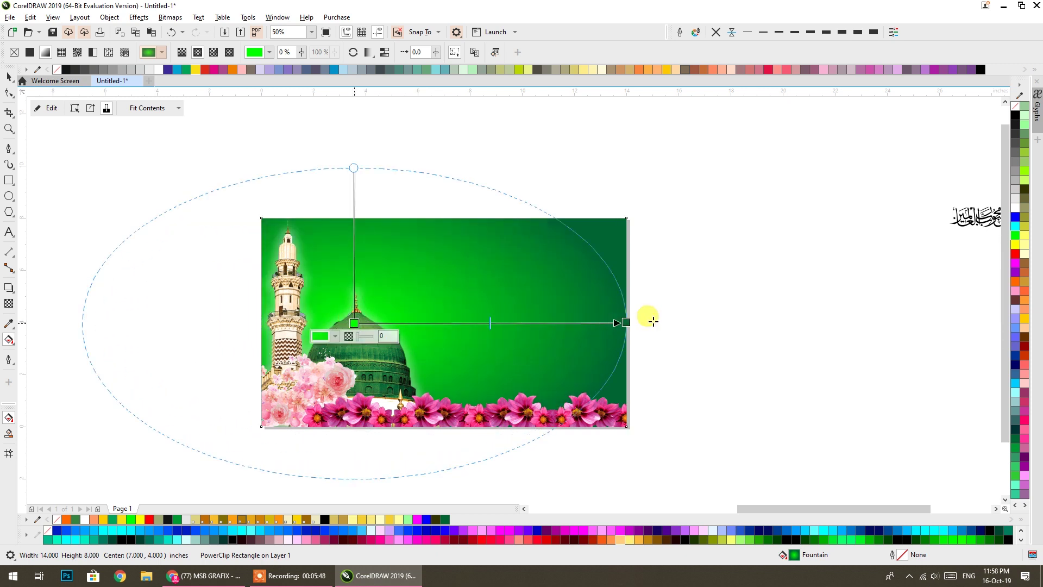
drag(626, 323, 556, 332)
drag(359, 200, 362, 187)
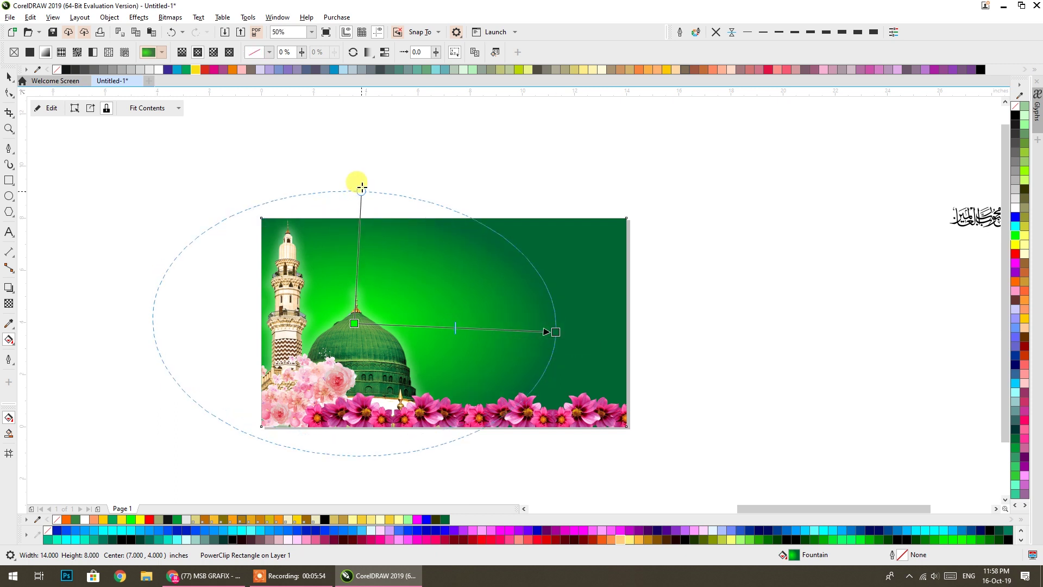
drag(606, 275, 753, 355)
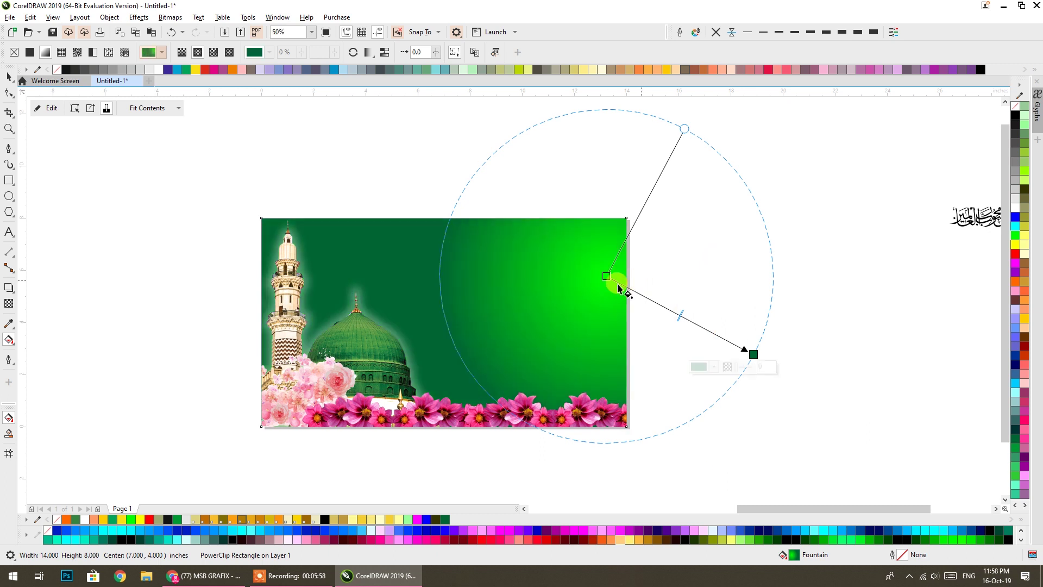
drag(606, 277, 350, 346)
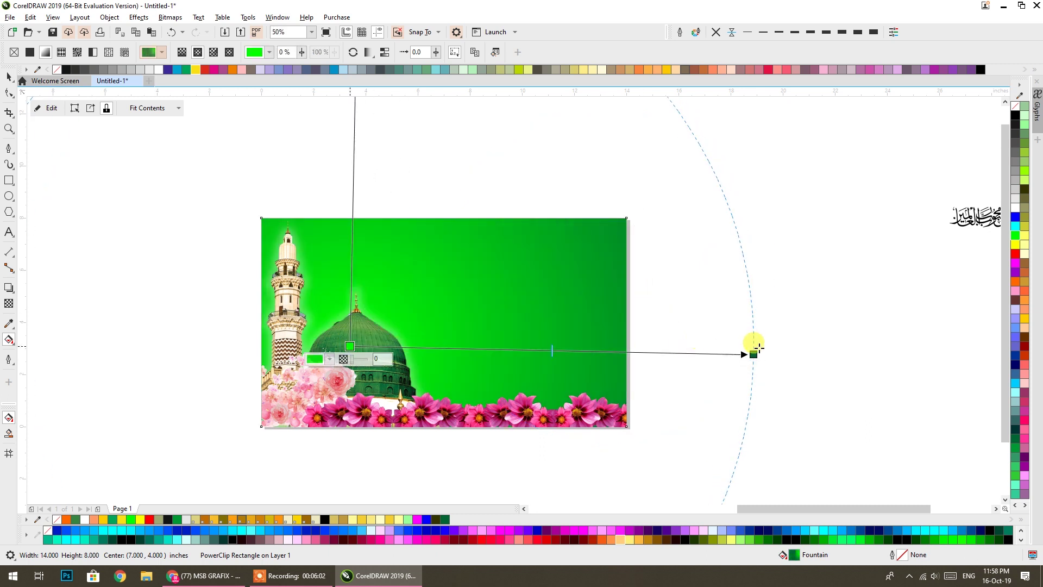
drag(750, 354, 523, 356)
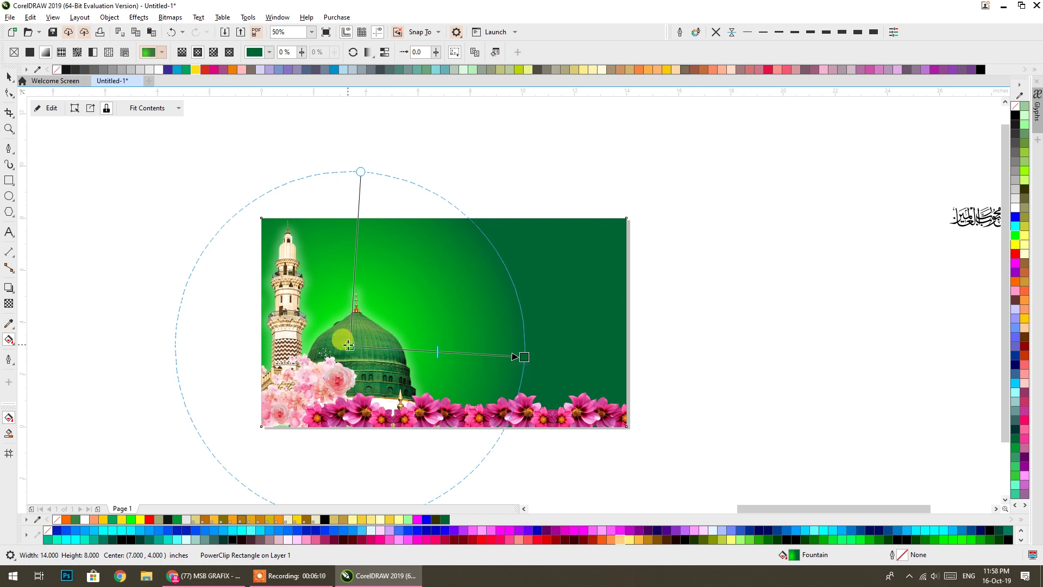
Set the gradient's centre colour stop to bright green and finish the fill edit.
click(349, 345)
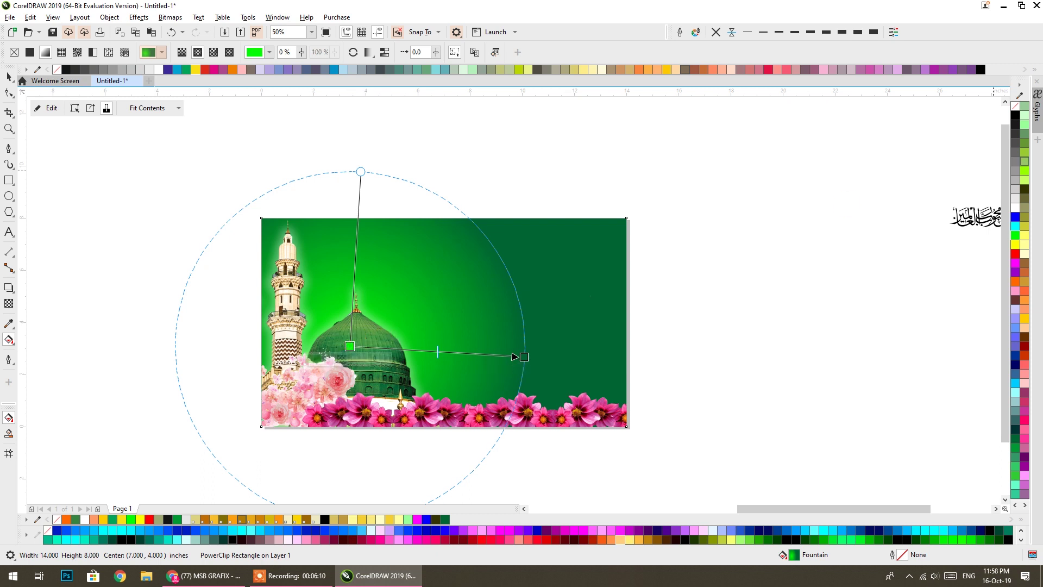
click(1015, 207)
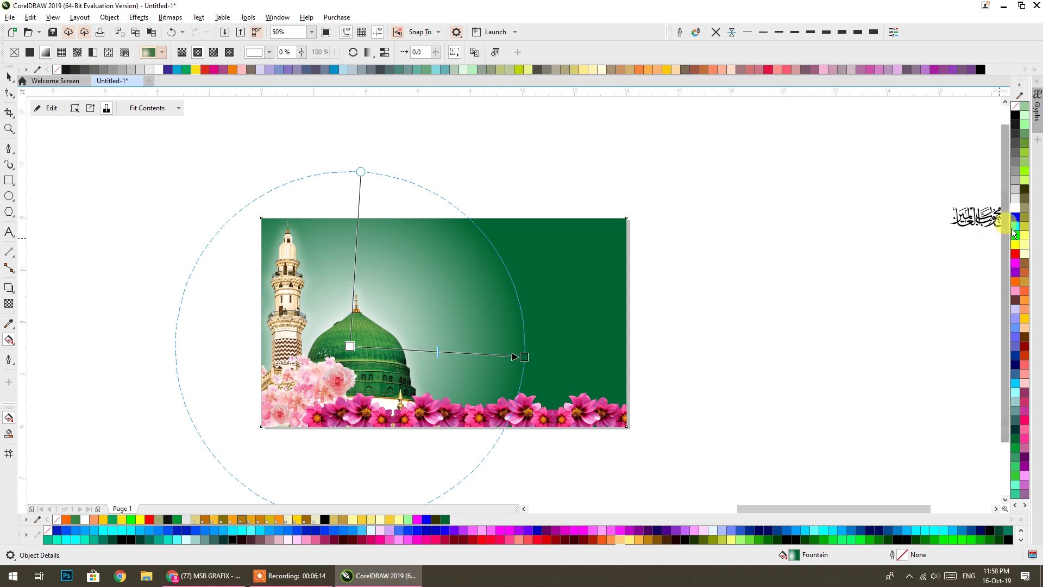
click(1016, 235)
click(8, 77)
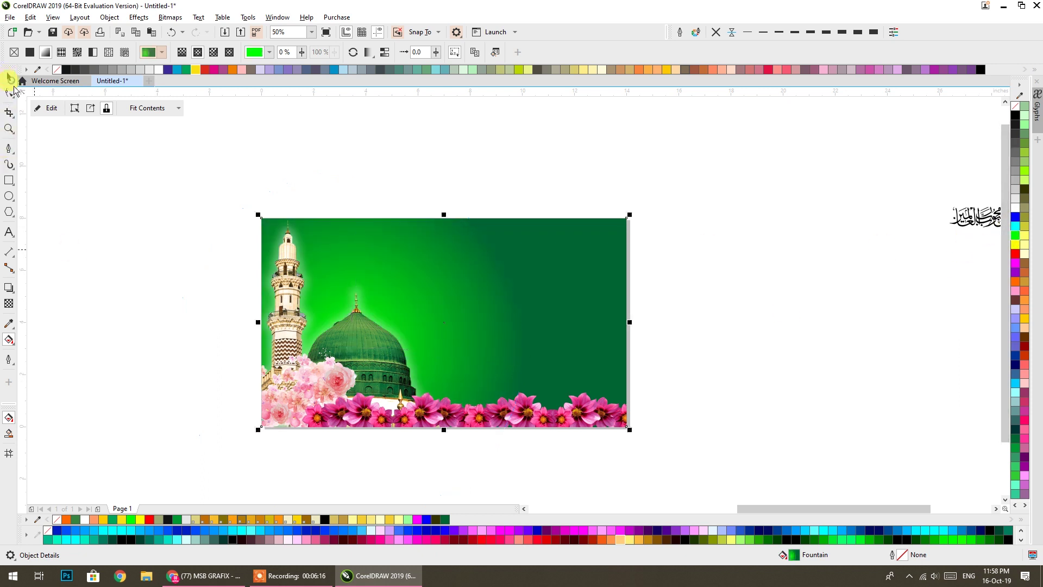
scroll(456, 308, right, 3)
Draw a wide rectangle near the banner's top, round it into a pill, fill it black with a white outline.
click(38, 225)
click(8, 180)
mouse_move(215, 221)
mouse_down()
mouse_move(435, 261)
mouse_move(417, 254)
mouse_up()
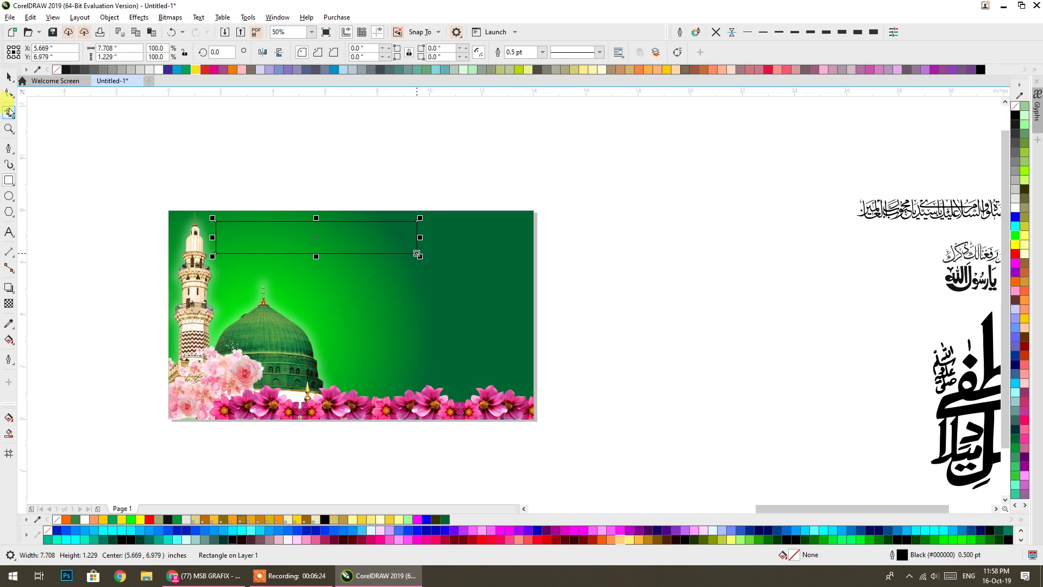
click(9, 93)
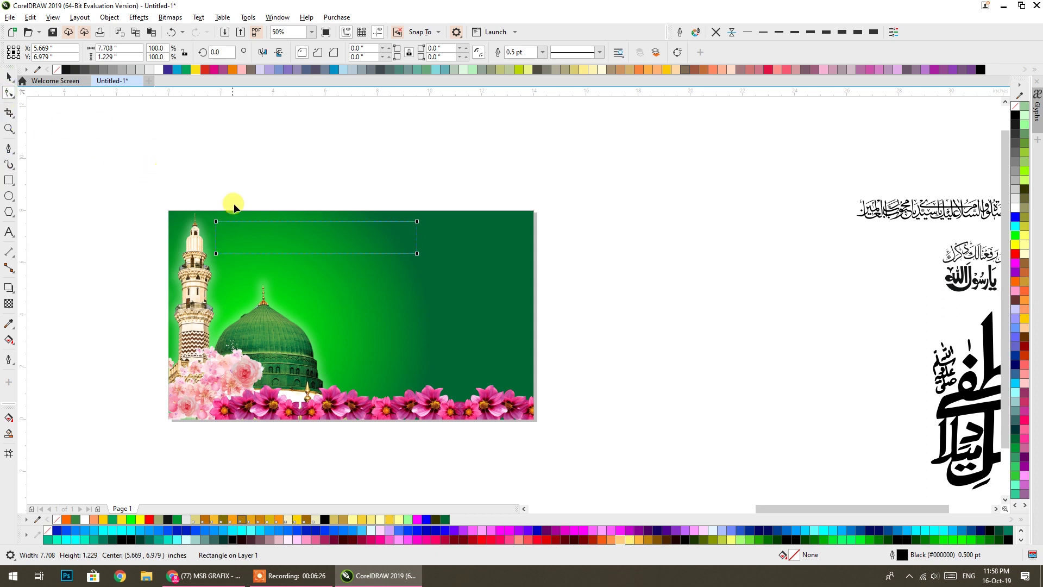
drag(216, 221, 296, 223)
click(7, 79)
click(1015, 117)
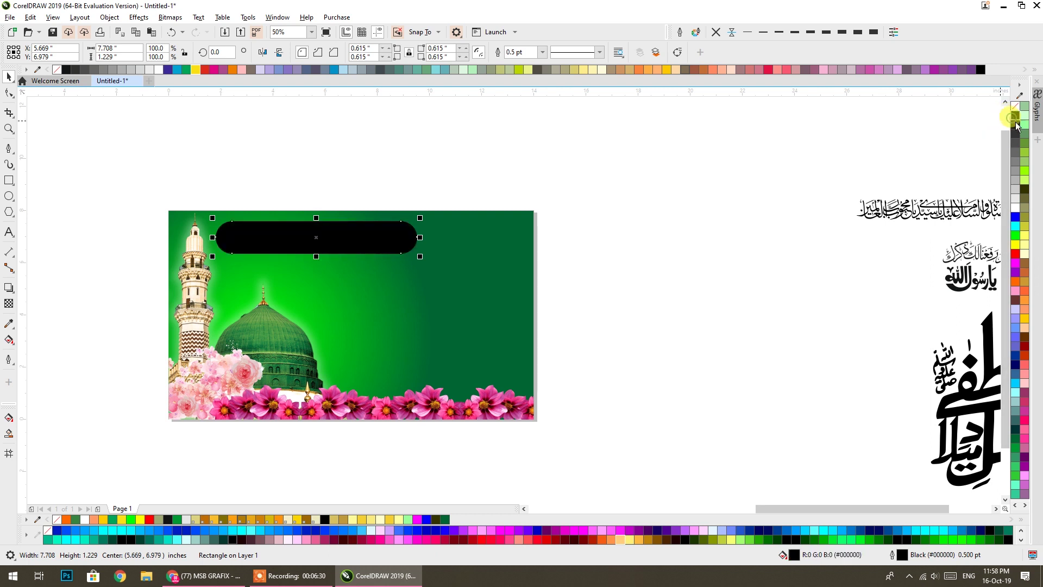
right_click(1014, 207)
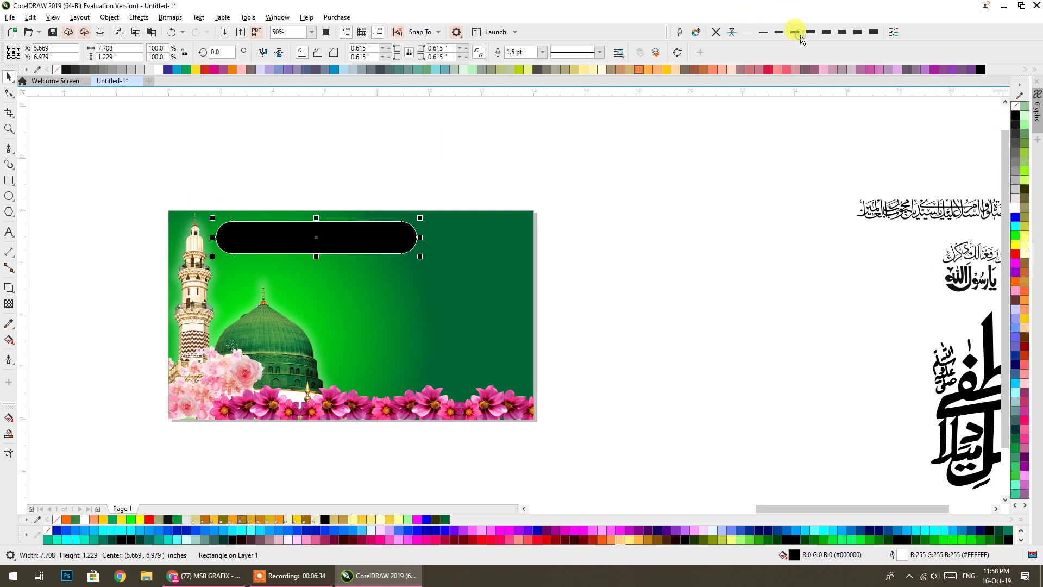
Thicken the white outline to 8 pt with rounded corners and scale the black bar down.
click(842, 33)
click(856, 32)
click(696, 33)
click(438, 309)
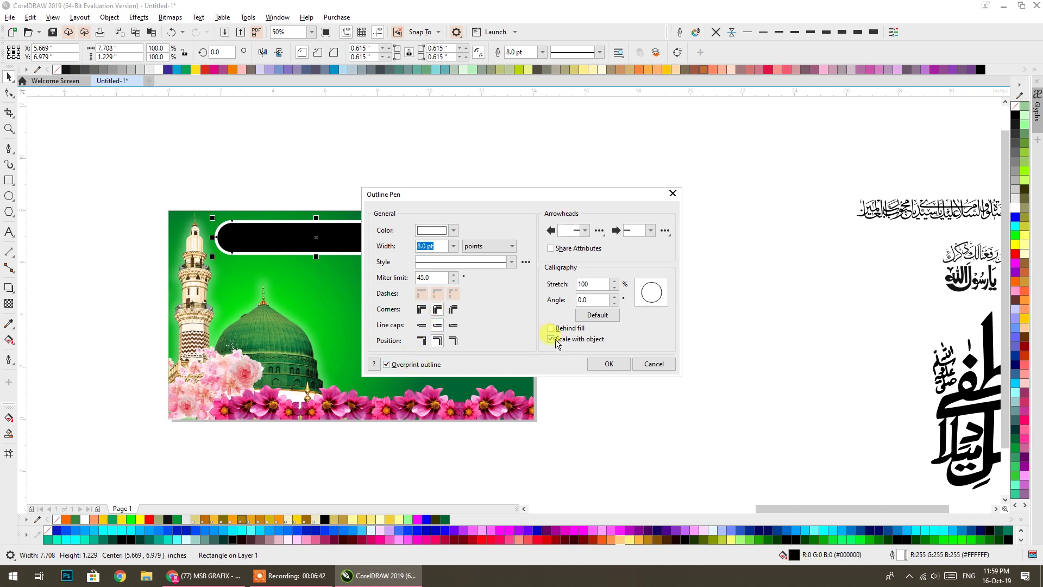
click(609, 364)
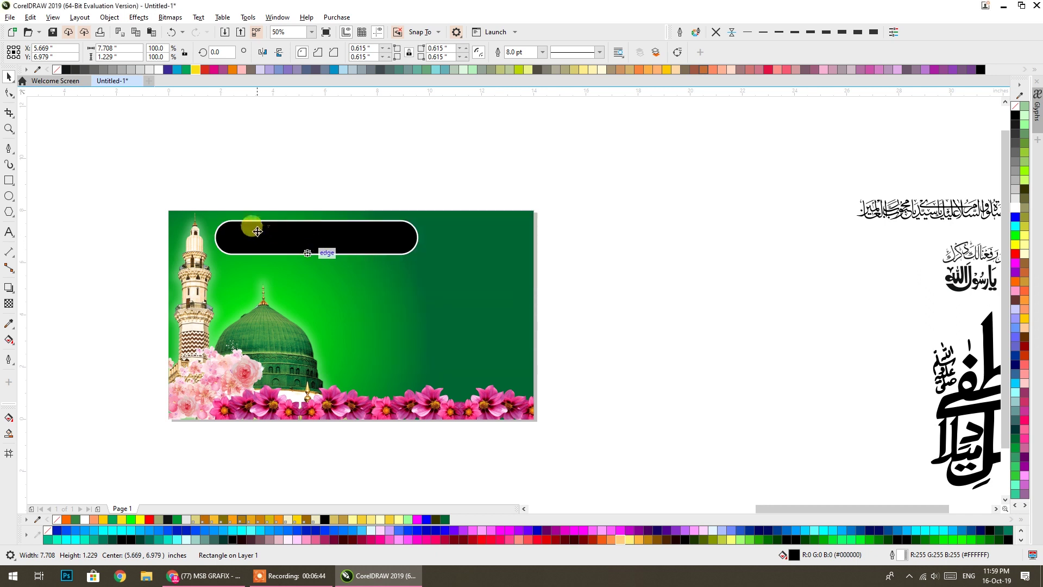
scroll(258, 231, up, 2)
drag(258, 231, 360, 281)
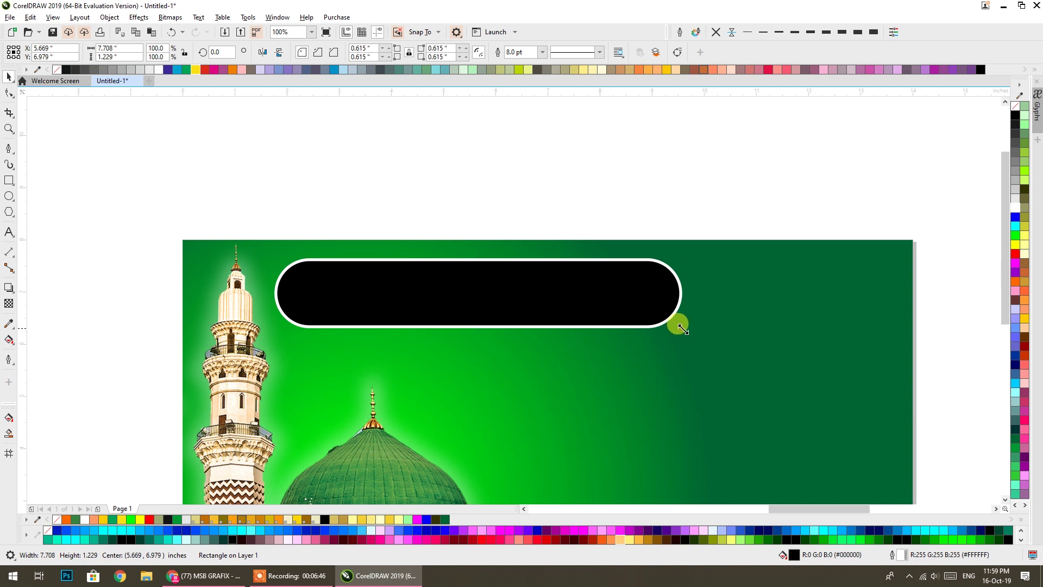
drag(681, 326, 537, 339)
scroll(401, 193, down, 2)
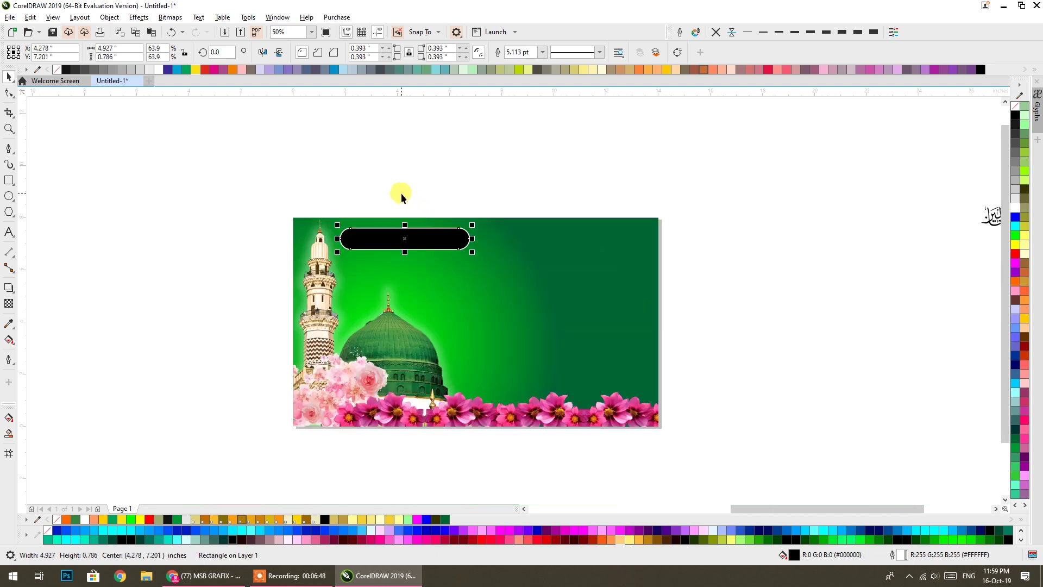
Move the long calligraphy line over and centre it on the black bar.
click(934, 231)
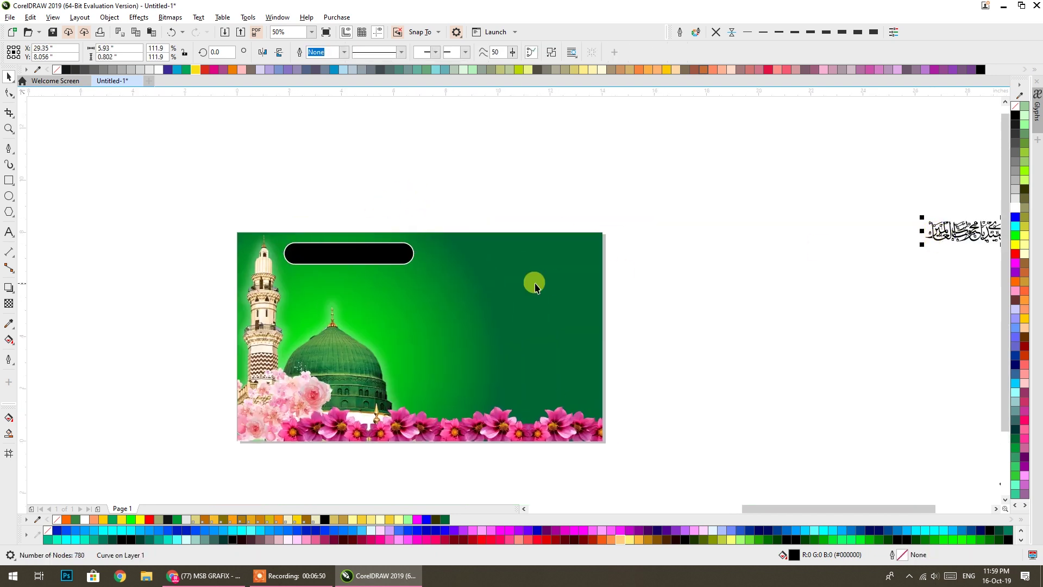
drag(946, 230, 752, 258)
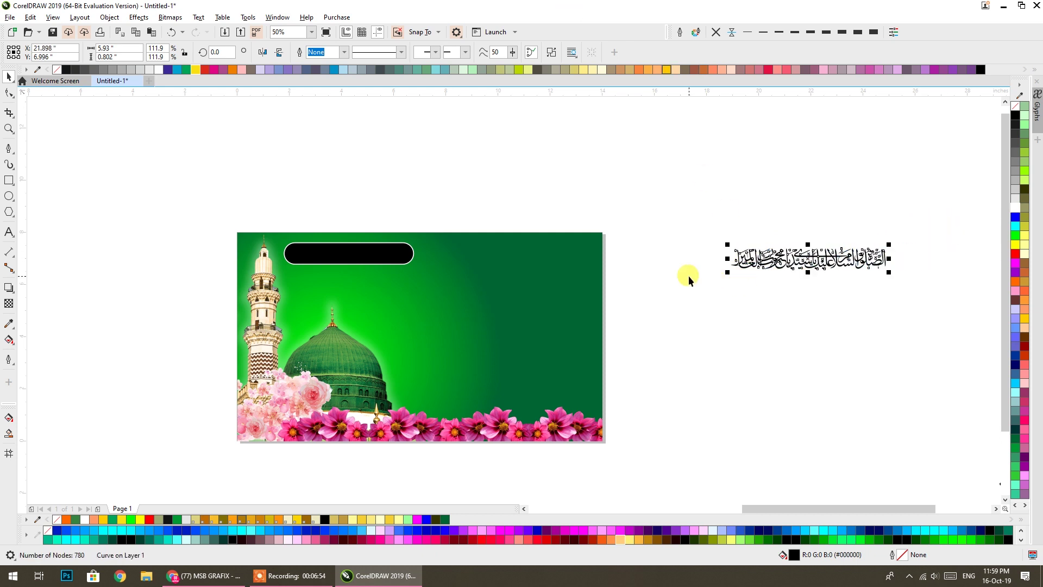
scroll(620, 264, down, 1)
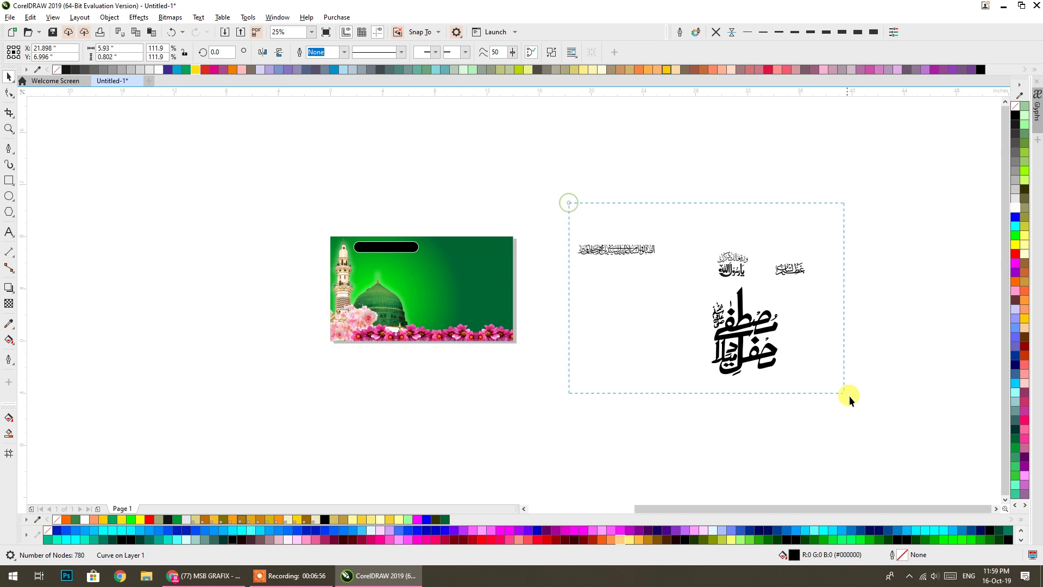
drag(568, 202, 850, 396)
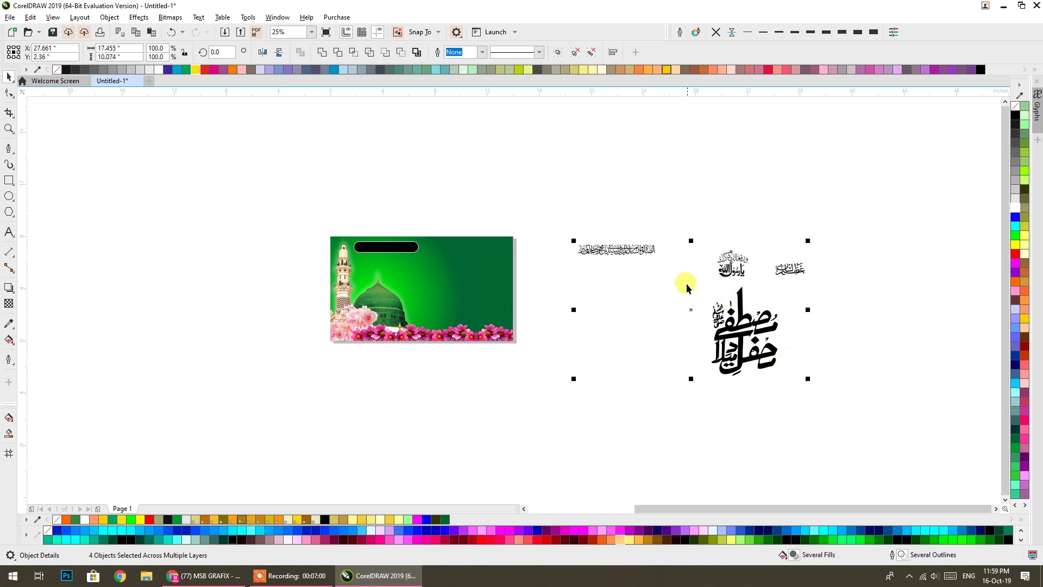
click(577, 228)
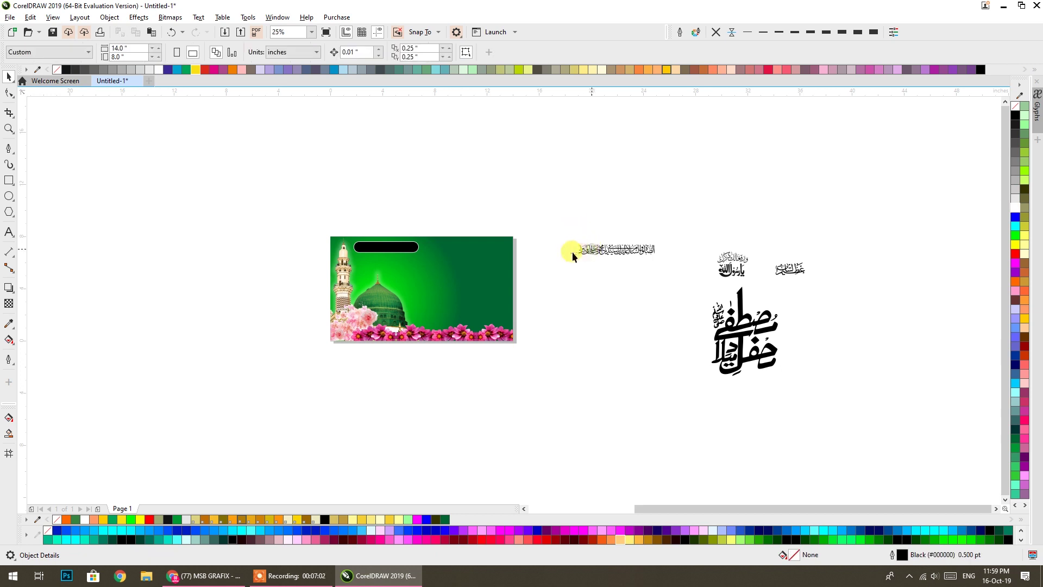
click(630, 249)
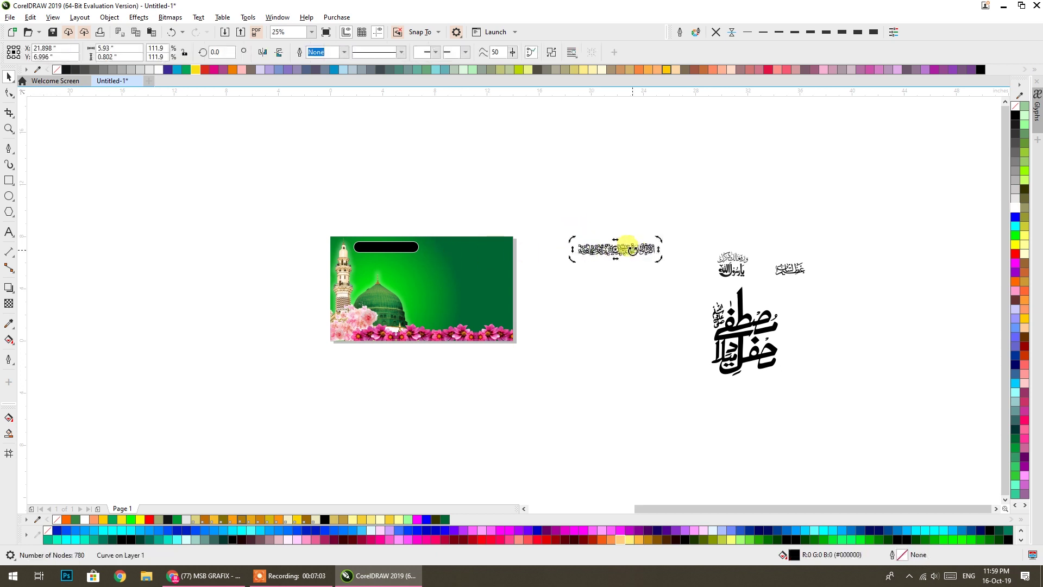
shift+click(406, 253)
key(c)
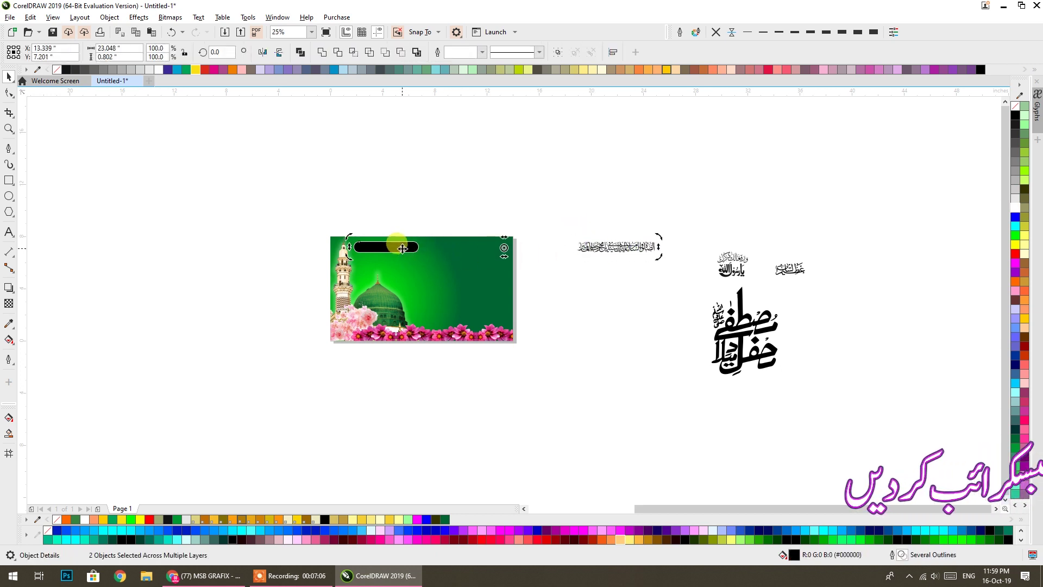
key(e)
Colour the calligraphy yellow, shrink it to fit the bar, and close two extra browser tabs.
click(421, 207)
scroll(343, 251, up, 2)
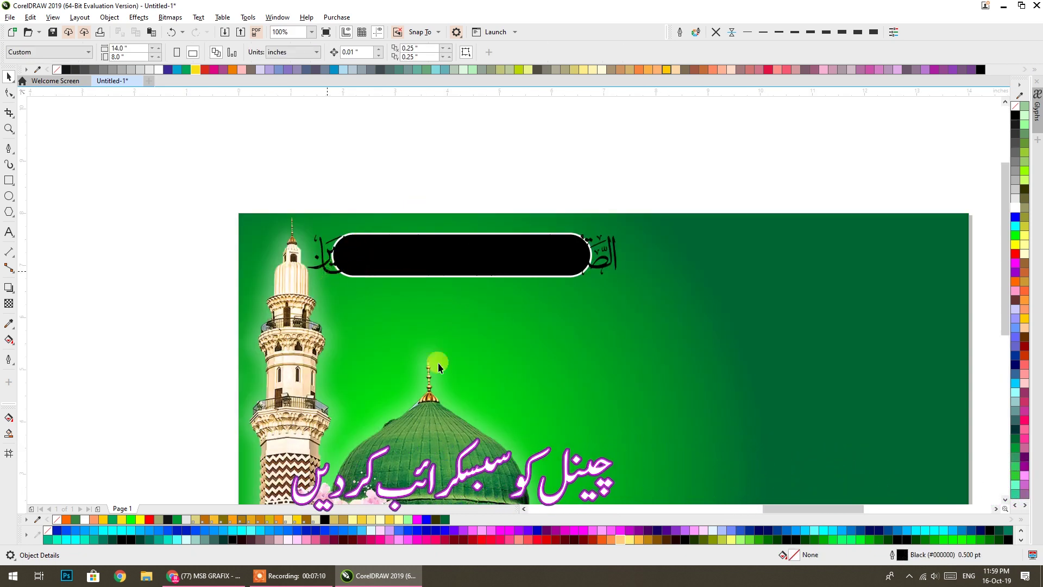
click(297, 520)
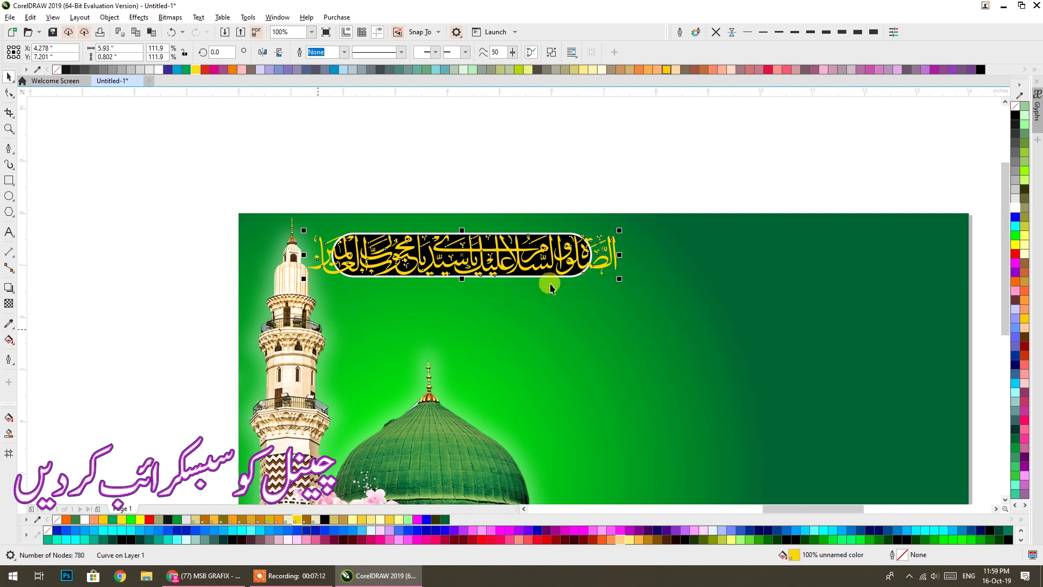
drag(619, 278, 586, 277)
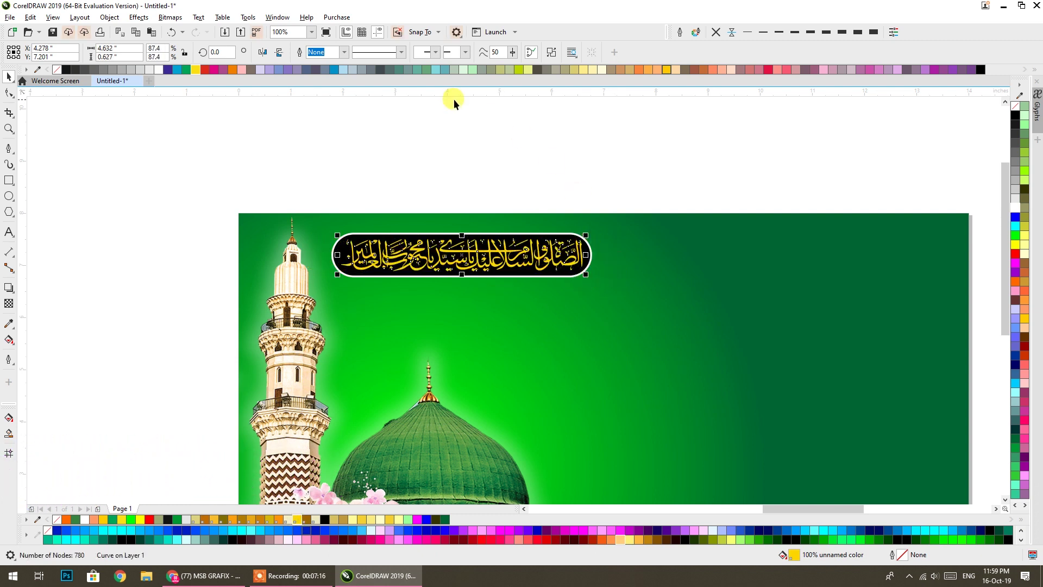
click(206, 576)
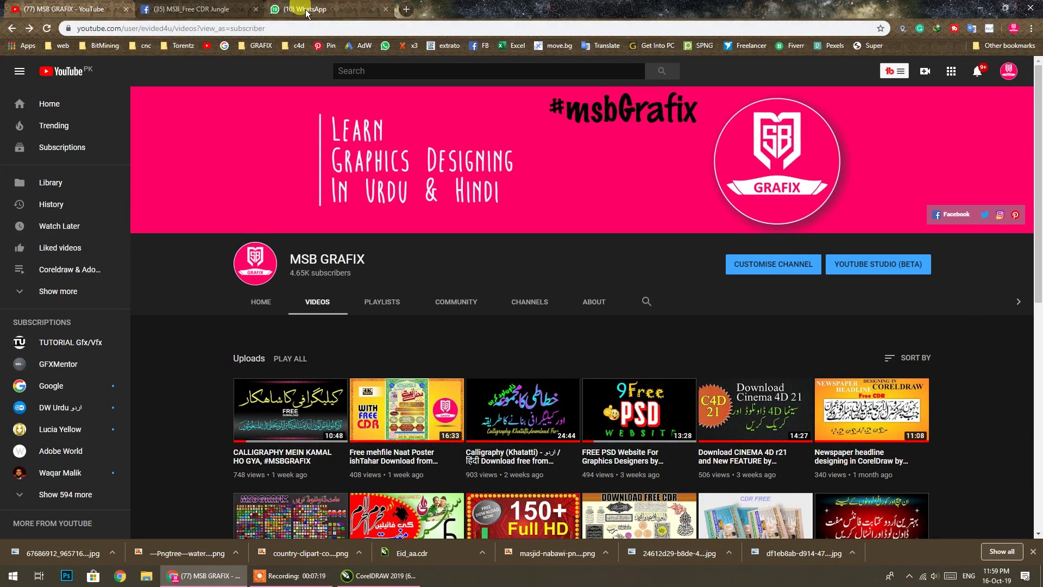
click(386, 9)
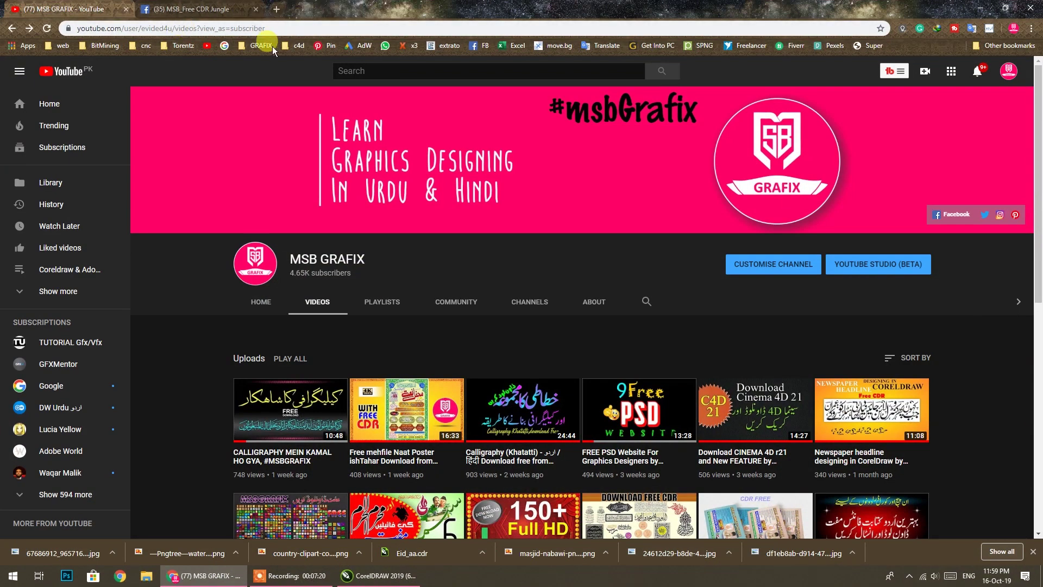
click(256, 9)
click(980, 8)
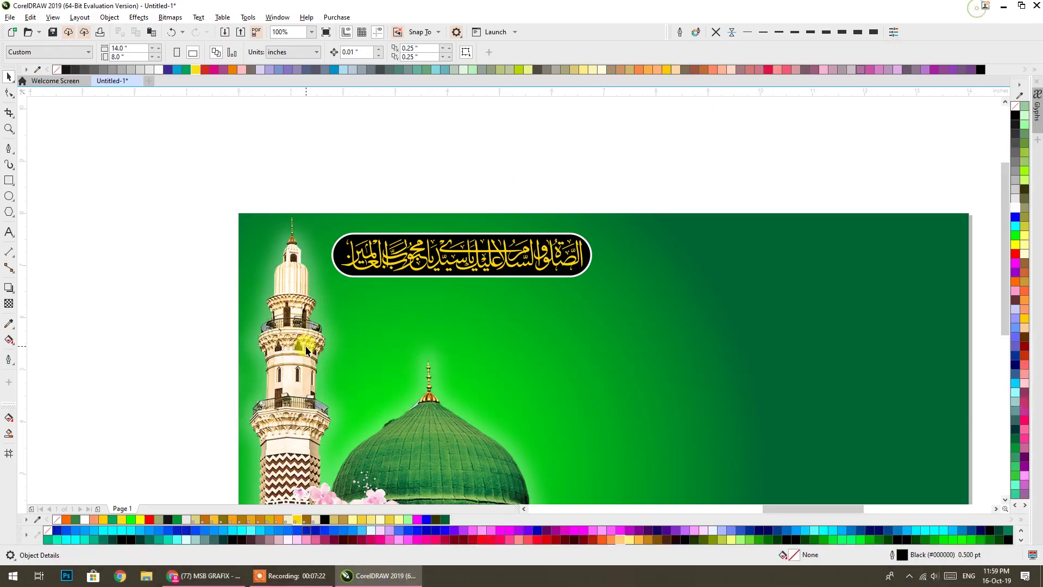
Place the large Mustafa calligraphy on the banner's right side and enlarge it slightly.
scroll(473, 243, up, 1)
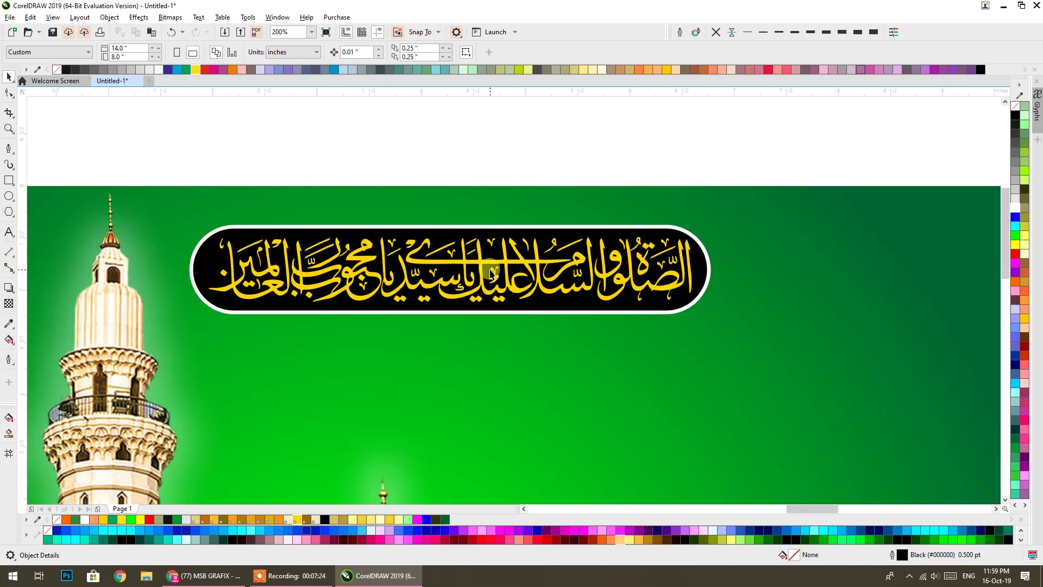
scroll(452, 258, down, 1)
scroll(452, 258, down, 1)
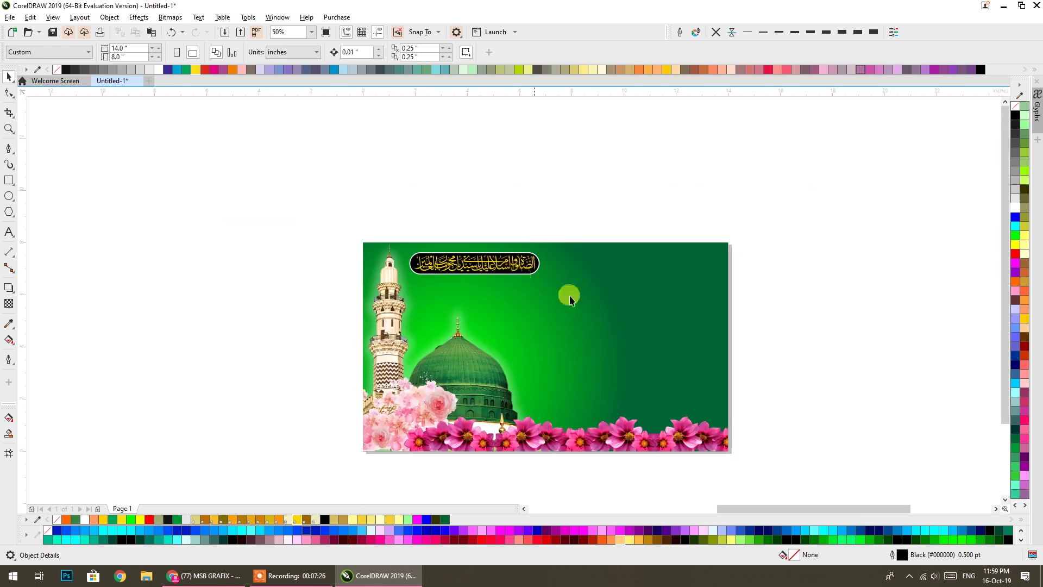
drag(566, 294, 464, 281)
scroll(666, 269, down, 1)
scroll(522, 291, up, 1)
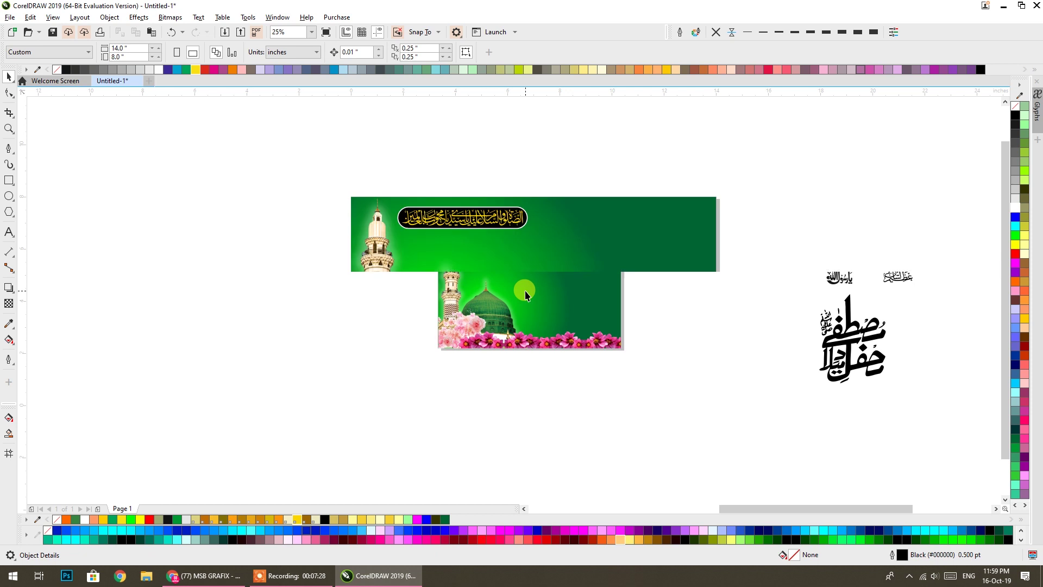
drag(858, 284, 601, 271)
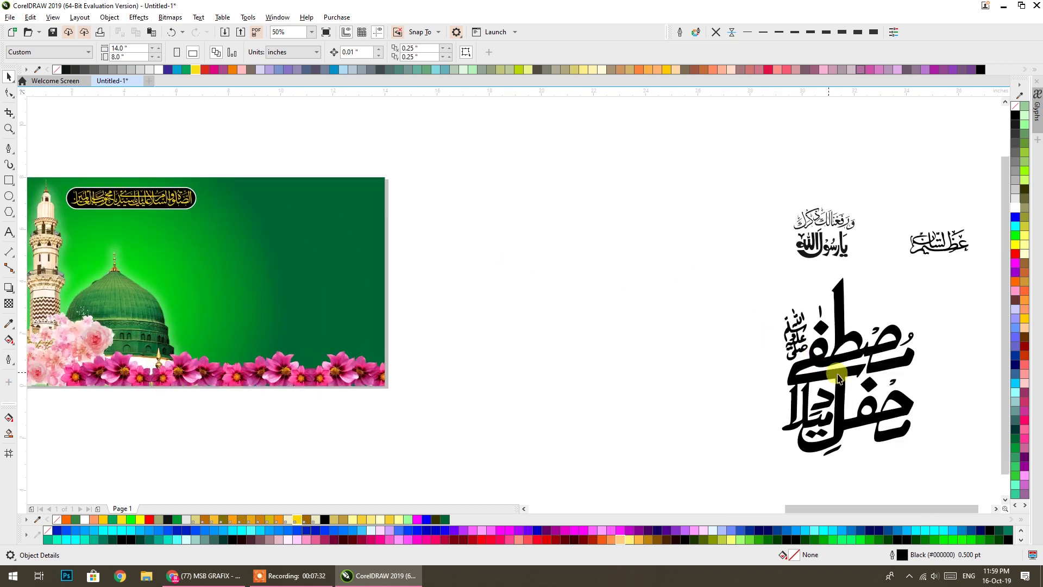
mouse_move(839, 375)
mouse_down()
mouse_move(592, 321)
mouse_move(715, 375)
mouse_up()
drag(790, 376, 465, 332)
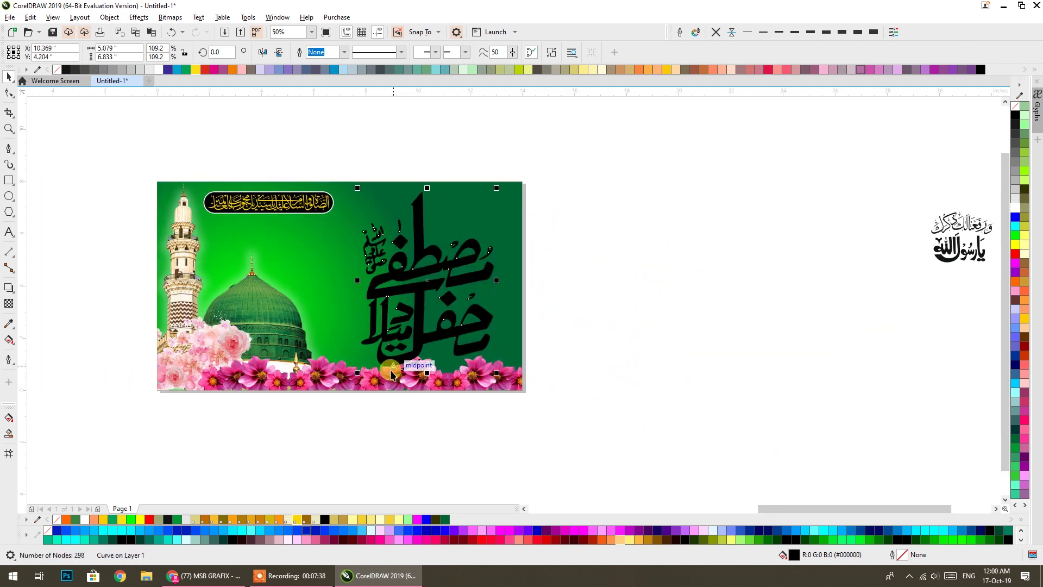
drag(354, 375, 346, 386)
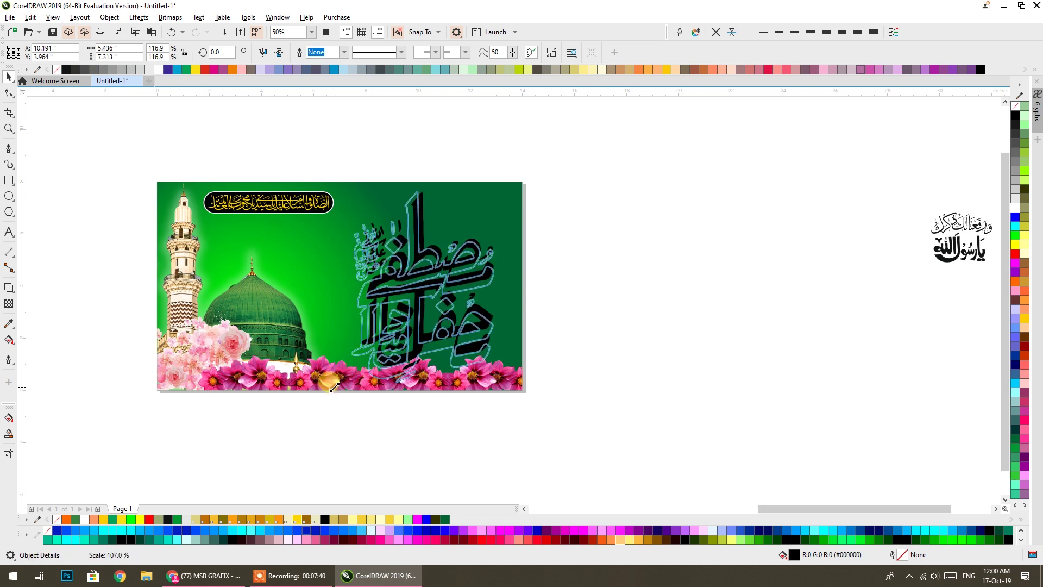
drag(350, 189, 346, 185)
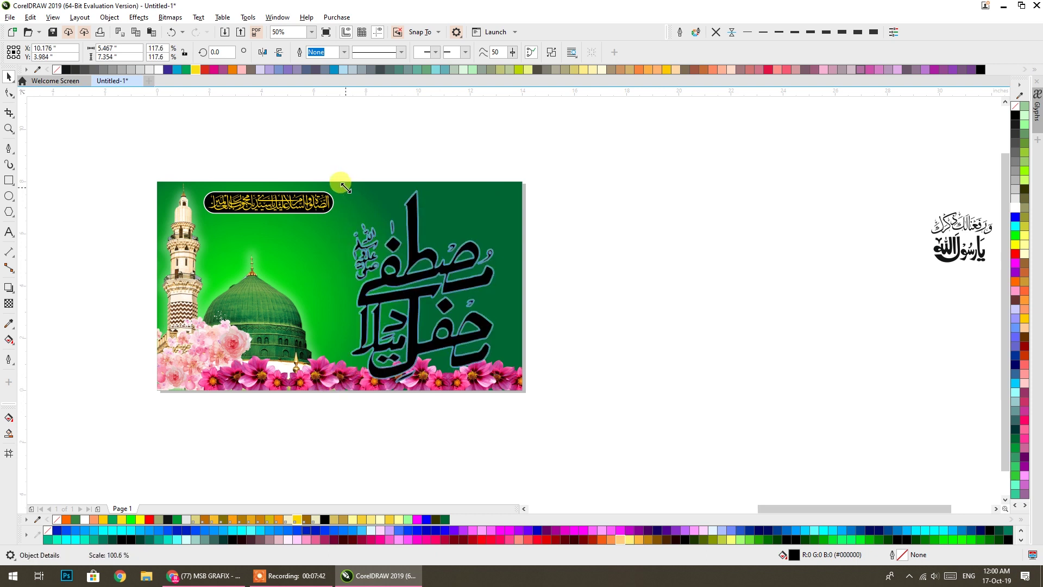
Put the small calligraphy top right in yellow, colour the large one red, and leave a copy beside the banner.
scroll(926, 267, right, 3)
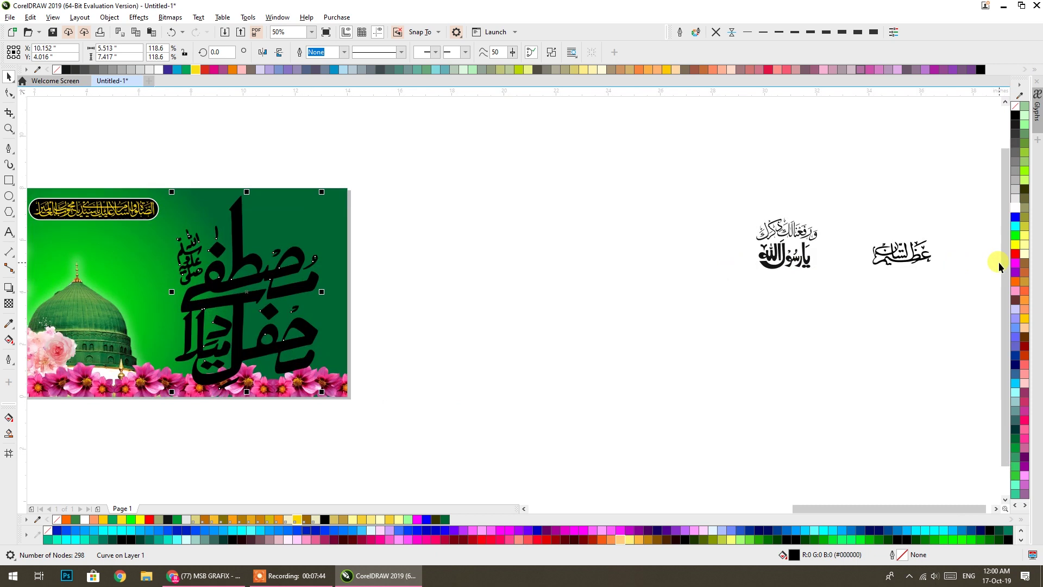
drag(309, 240, 305, 236)
scroll(357, 307, left, 3)
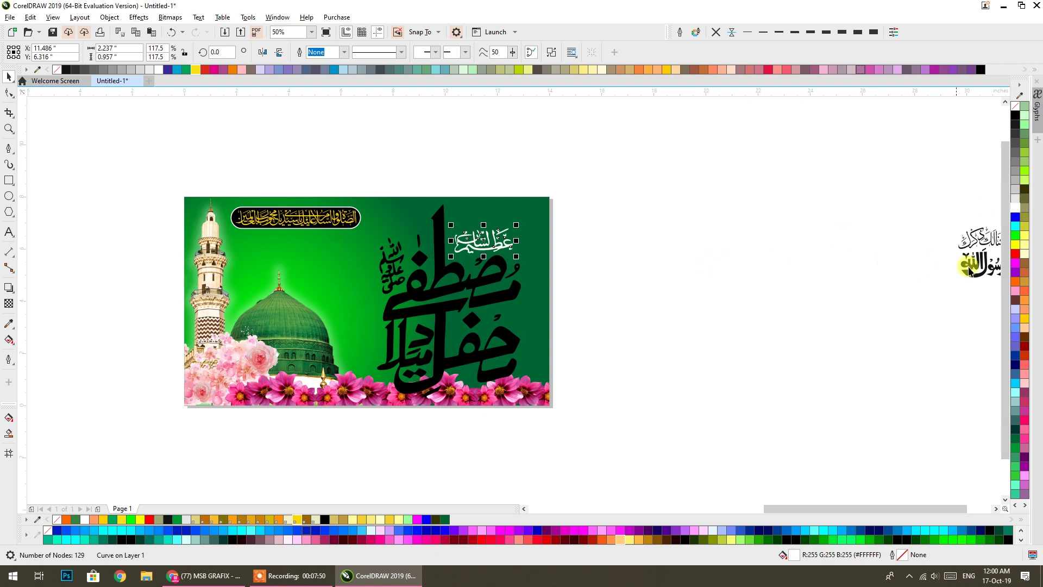
click(1015, 245)
click(511, 277)
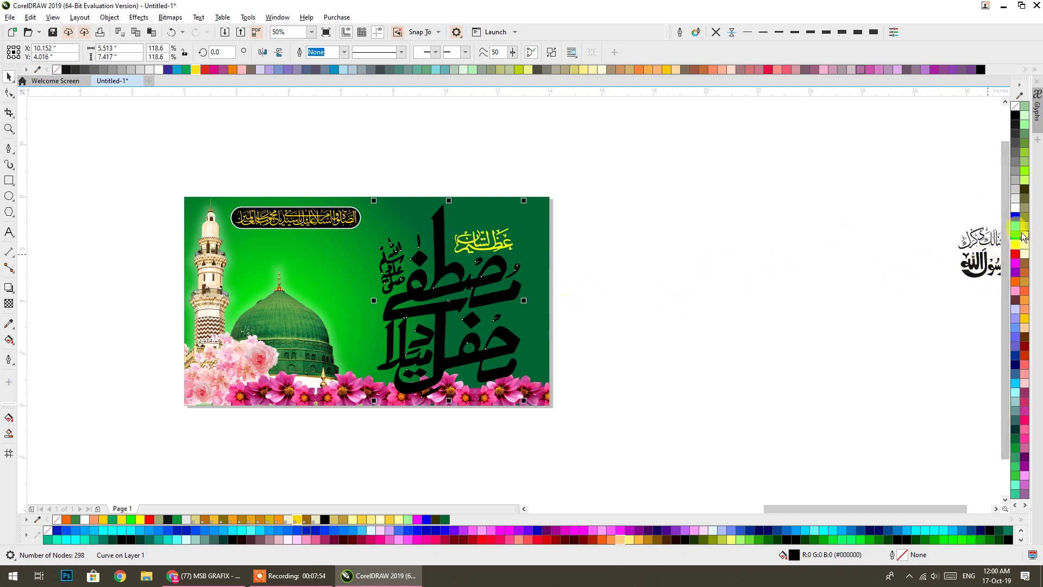
click(1016, 253)
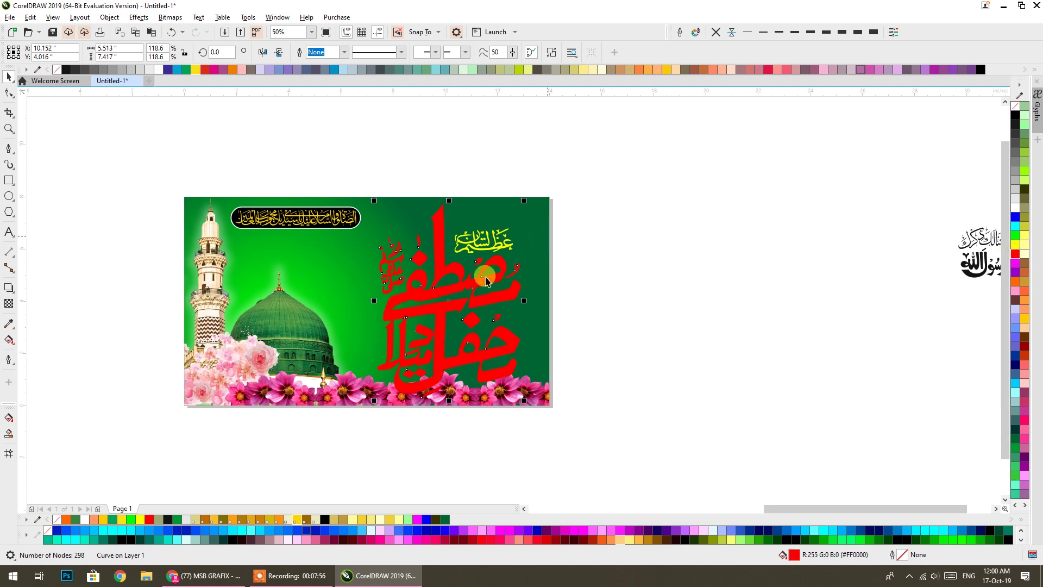
drag(485, 276, 799, 278)
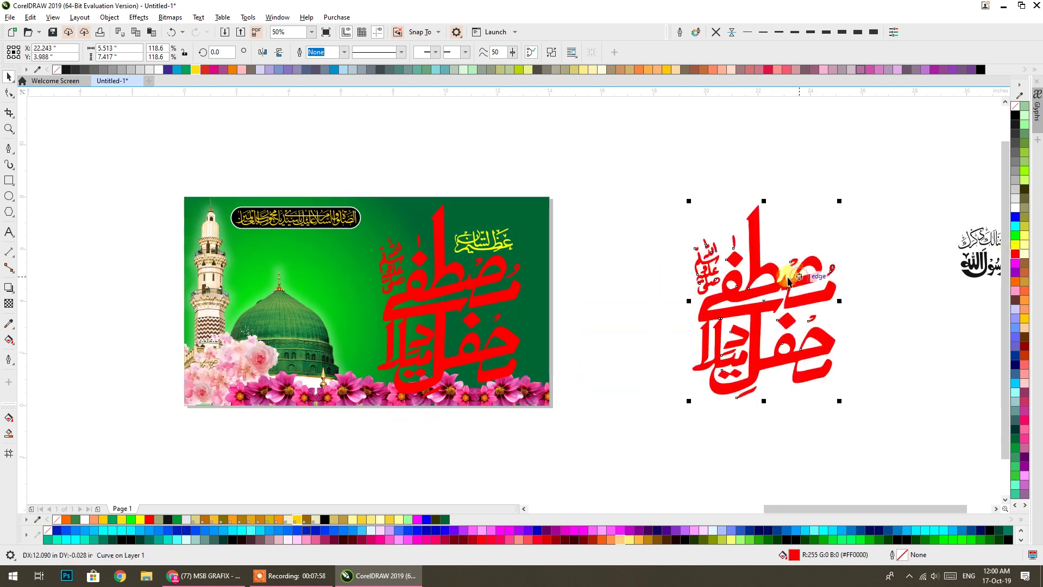
Outline the large red Mustafa calligraphy in 10 pt white, confirmed in the Outline Pen dialog.
click(504, 303)
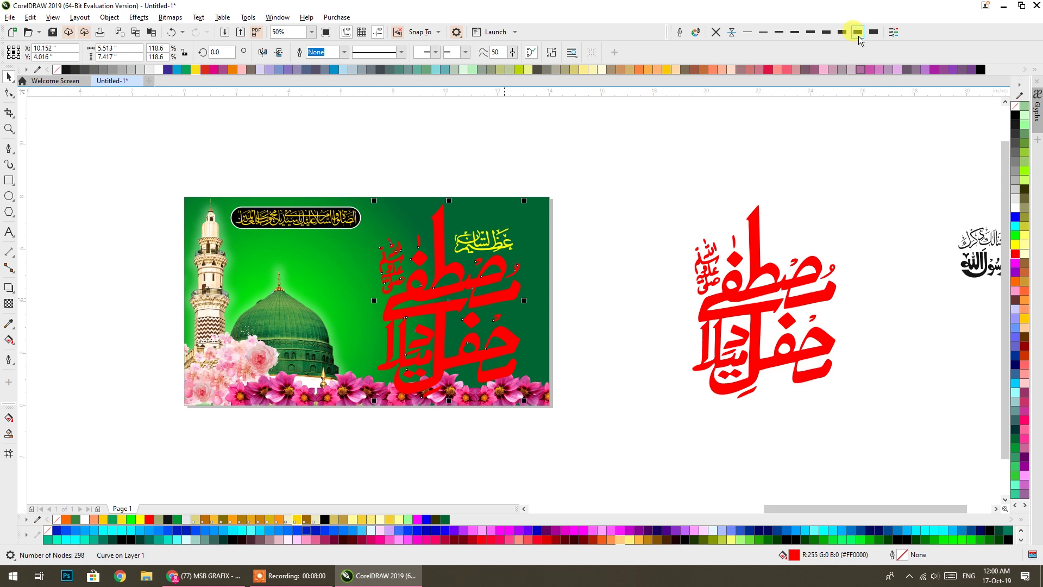
click(859, 32)
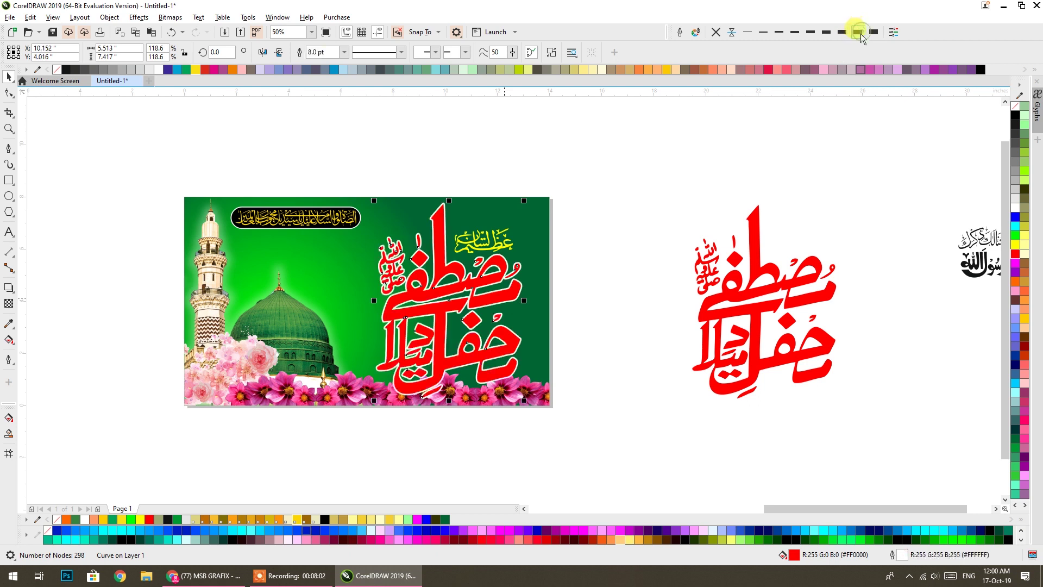
click(874, 33)
click(684, 30)
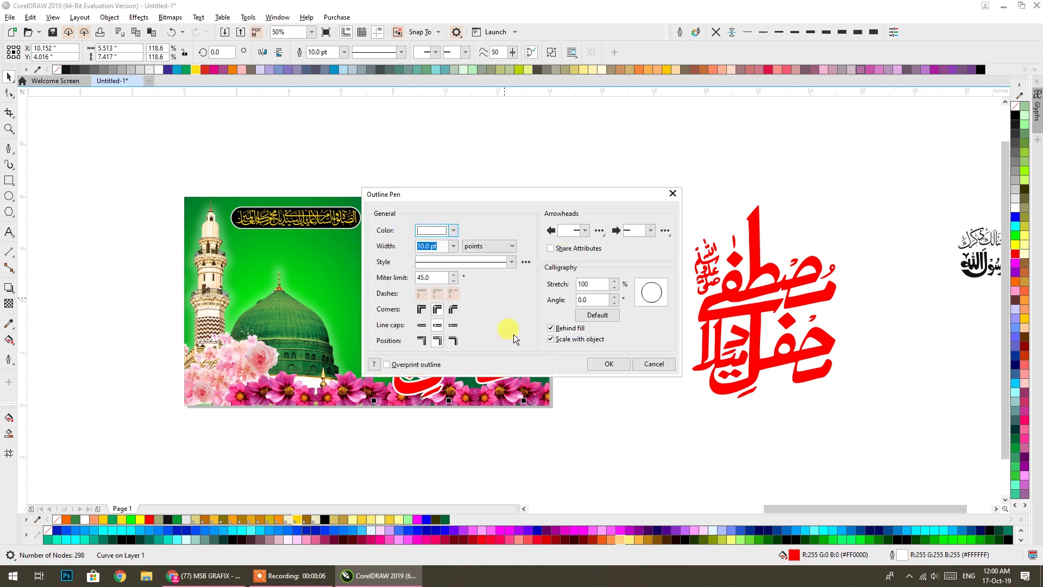
click(602, 362)
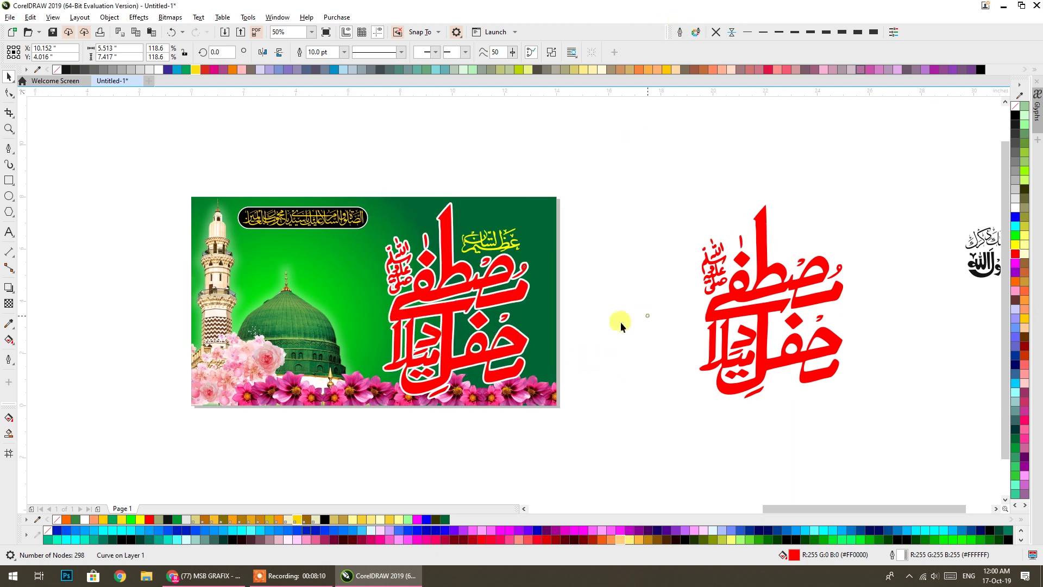
click(545, 362)
drag(546, 362, 554, 365)
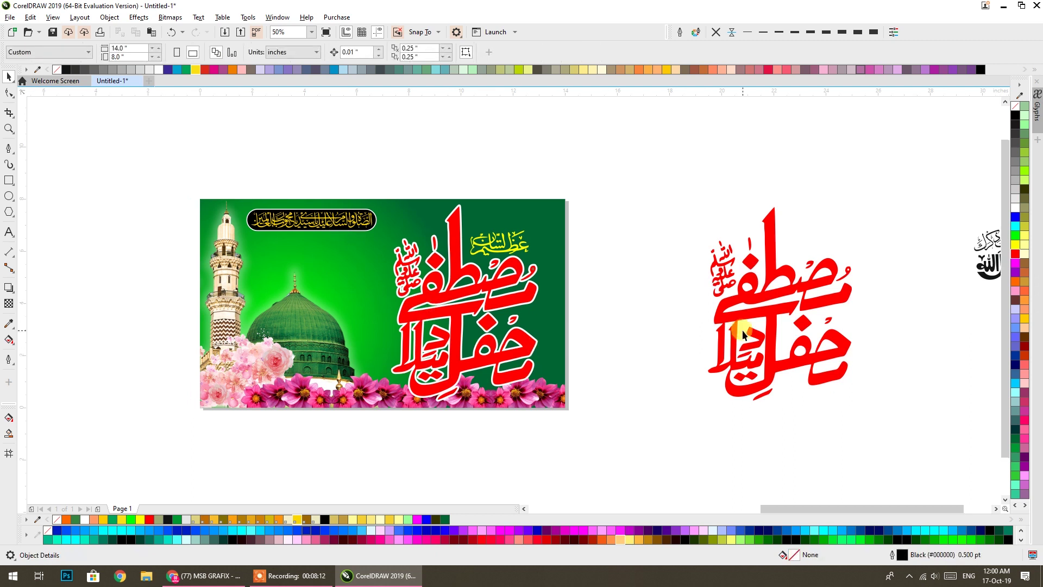
key(Tab)
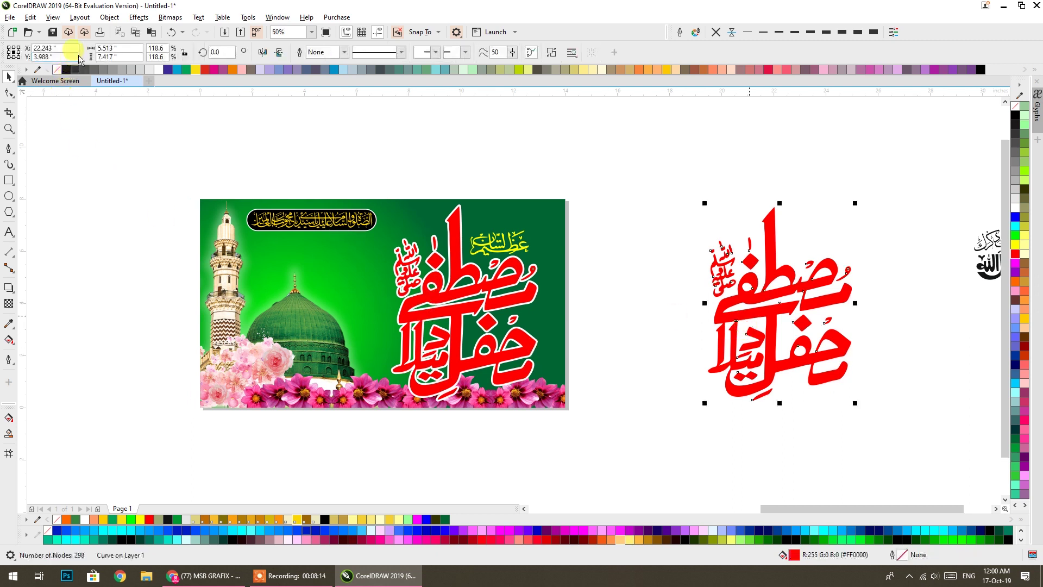
Apply the Plastic texture effect to the spare calligraphy copy and PowerClip it into the banner.
click(137, 17)
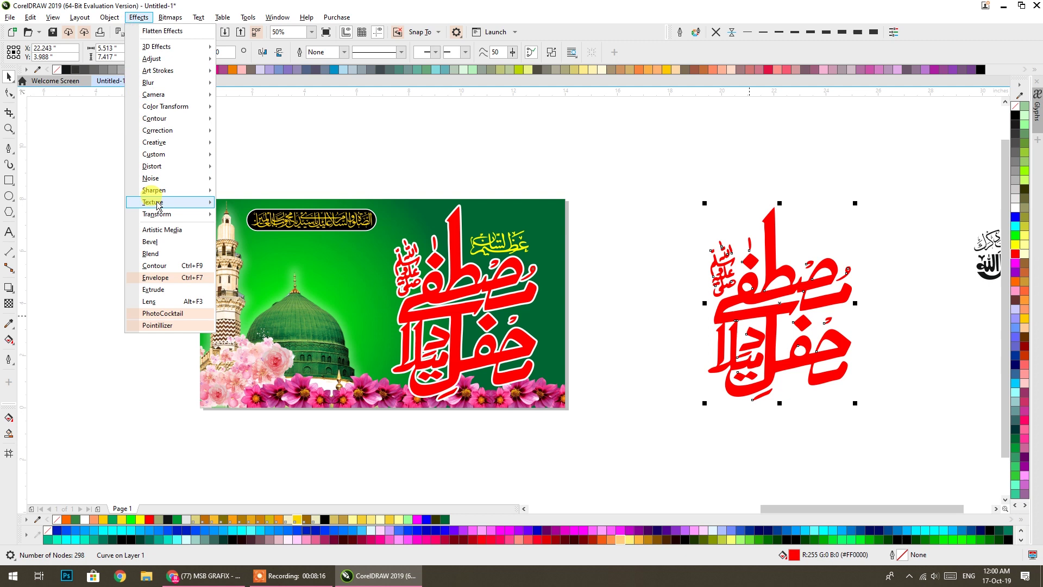
mouse_move(154, 202)
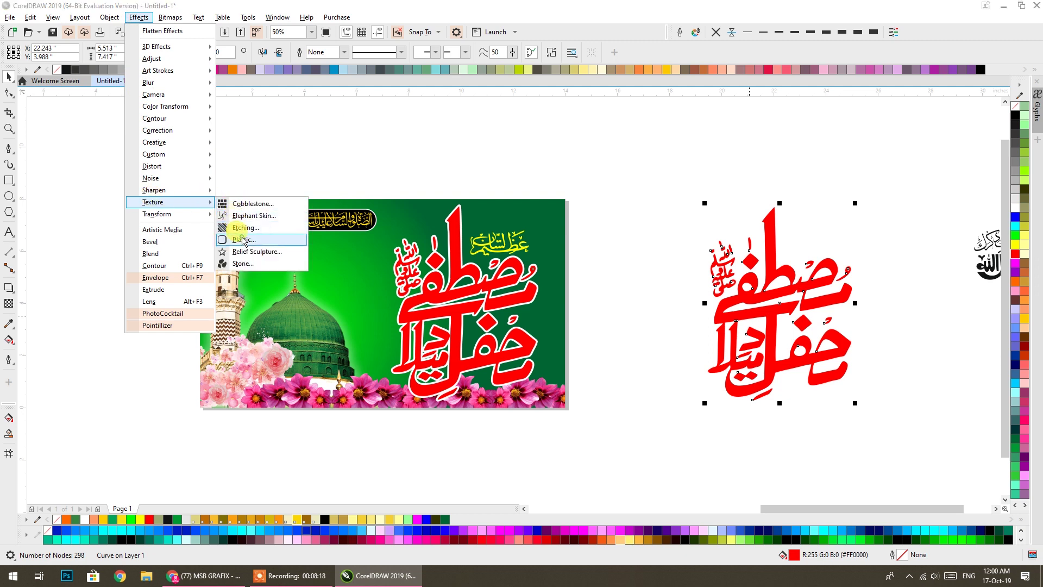
click(242, 240)
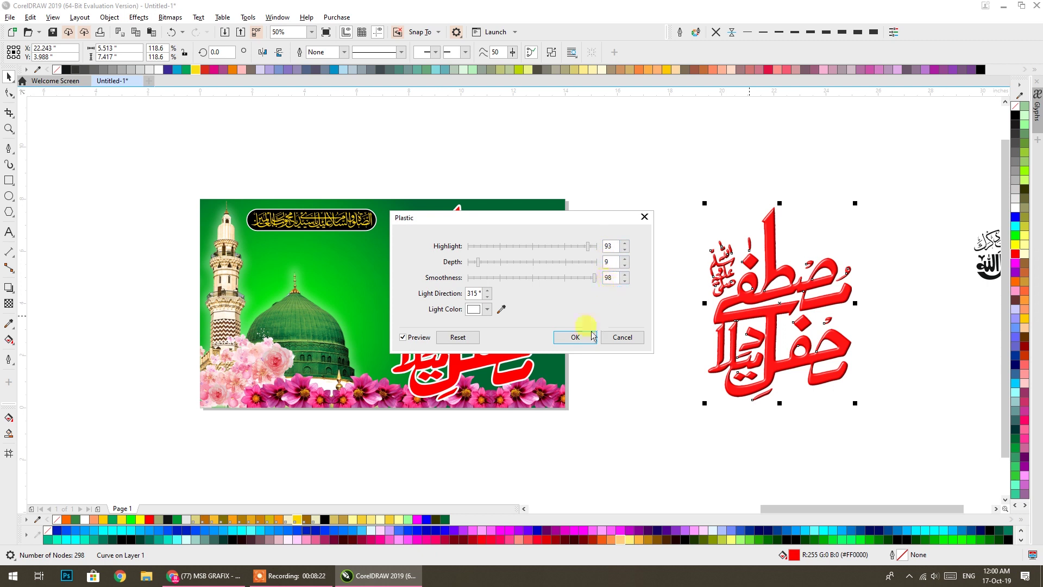
right_click(771, 312)
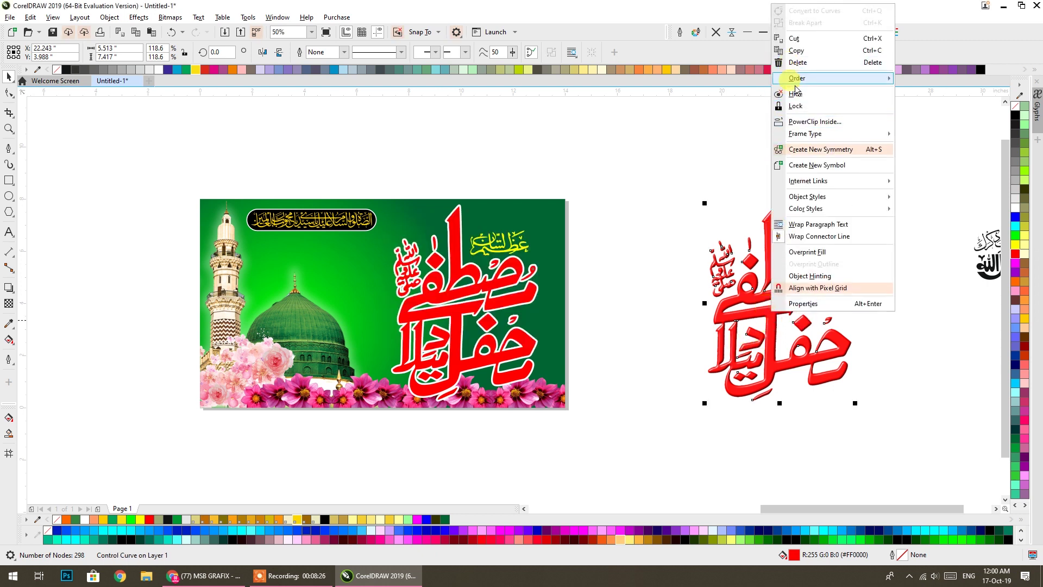
click(800, 122)
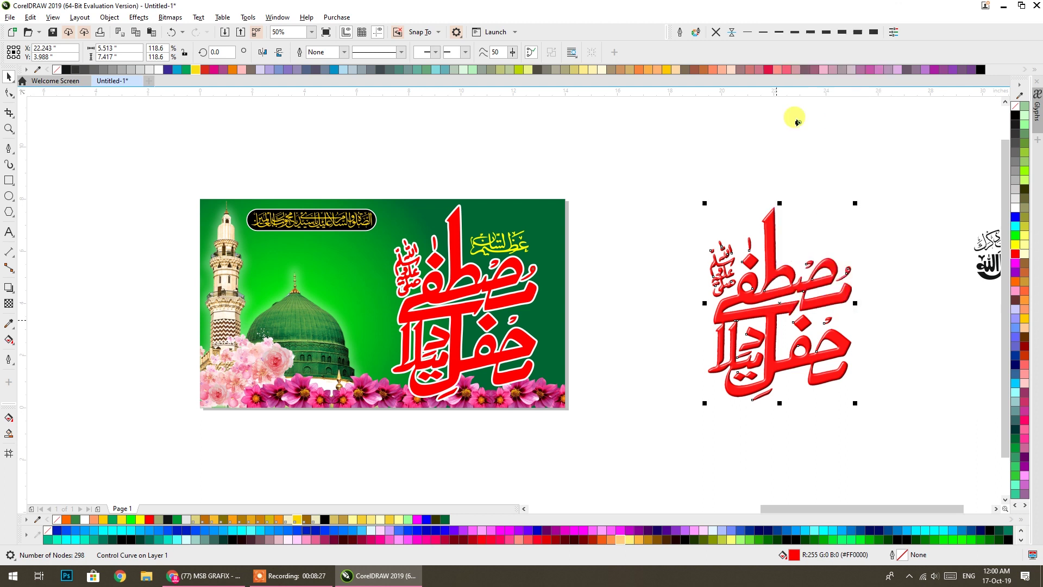
click(493, 300)
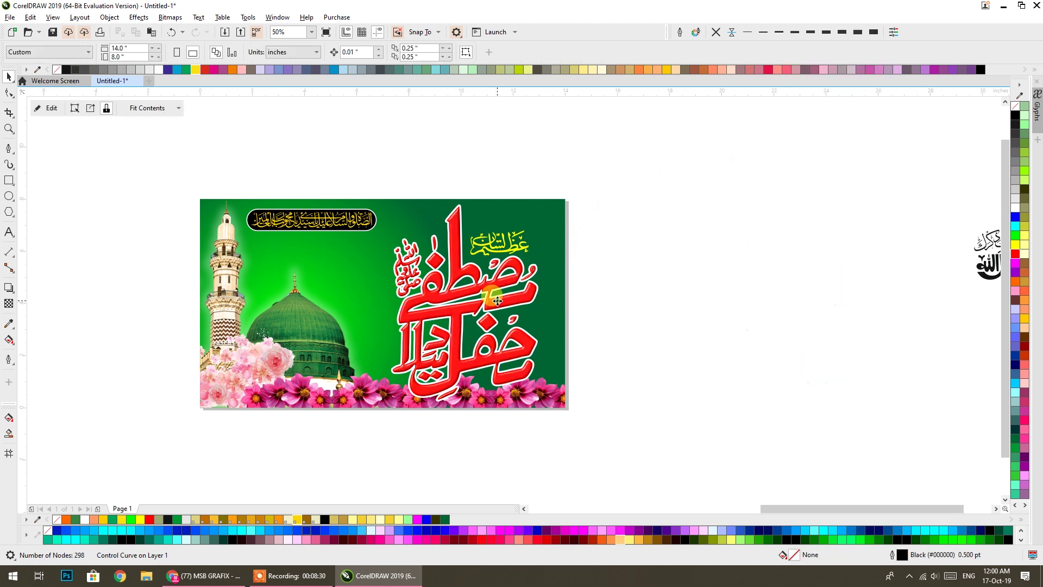
scroll(527, 386, left, 1)
click(639, 369)
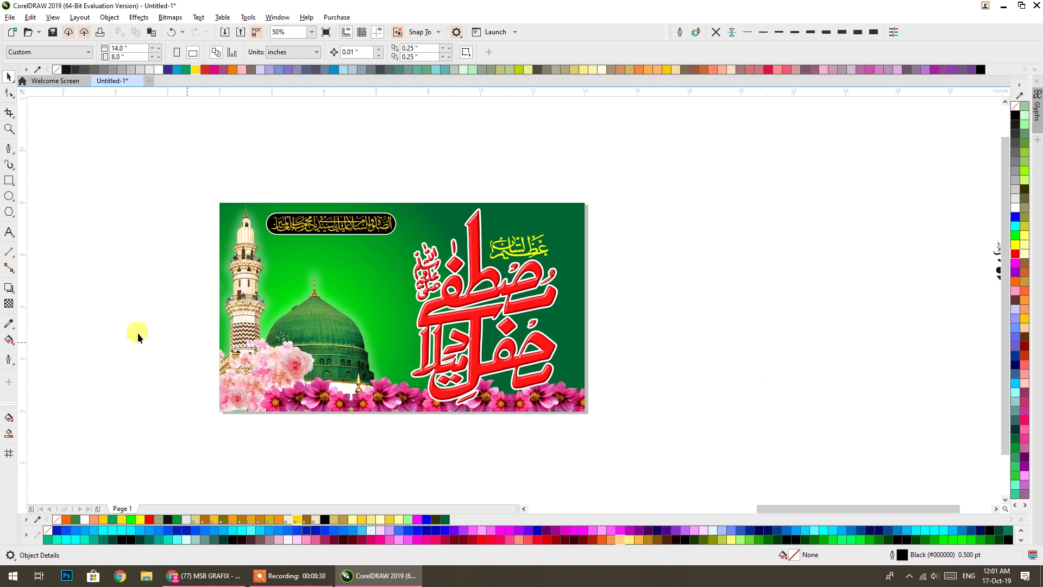
Draw a circle left of the banner, add a slightly smaller concentric copy, and select both.
click(9, 196)
scroll(199, 314, left, 3)
scroll(198, 315, left, 1)
drag(185, 260, 271, 383)
click(9, 76)
drag(311, 389, 305, 384)
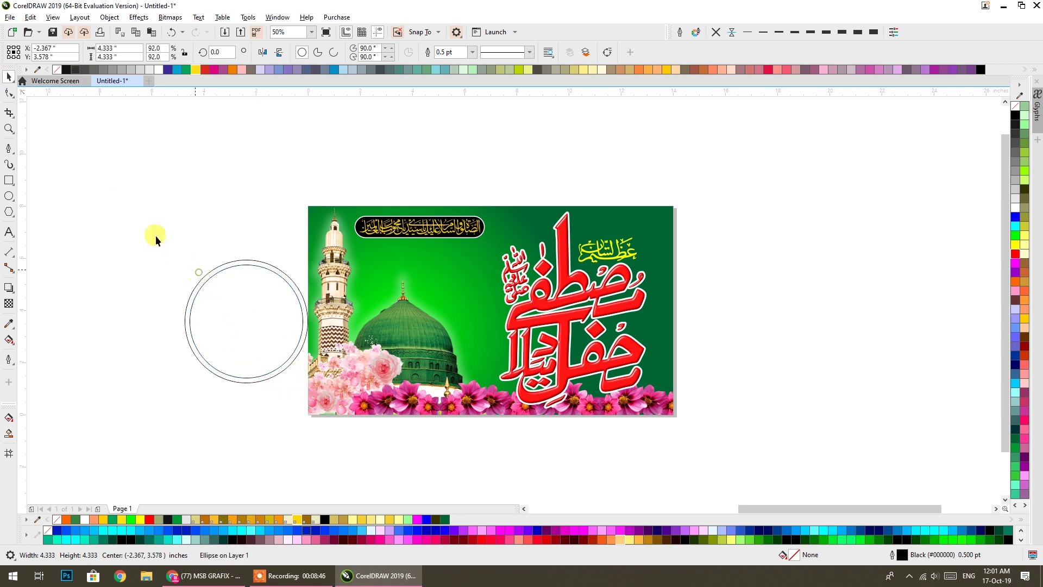
drag(318, 375, 321, 392)
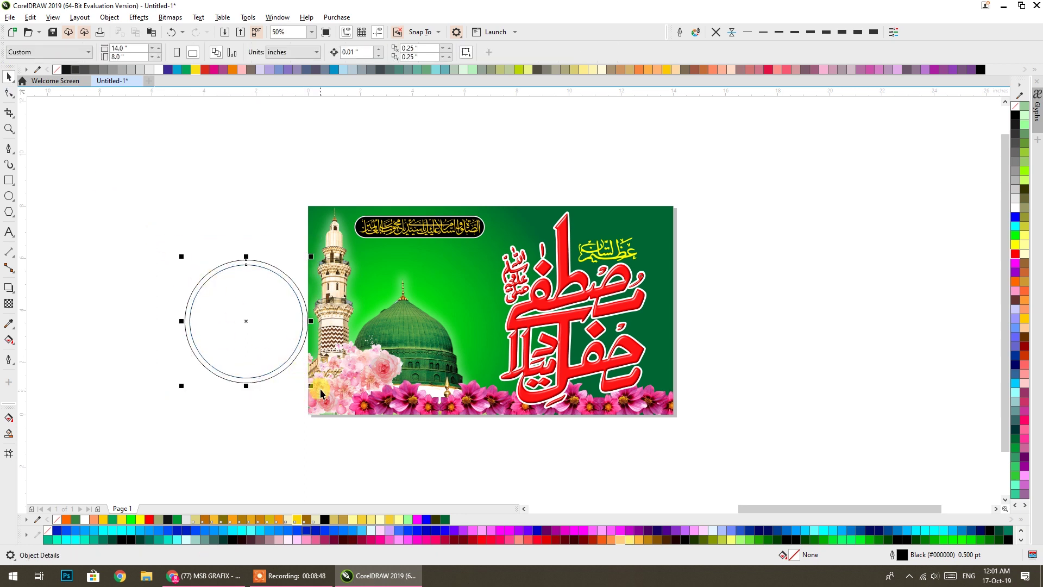
Try preset fountain fills on the circles: blue striped, yellow conical and gold-white conical.
click(9, 341)
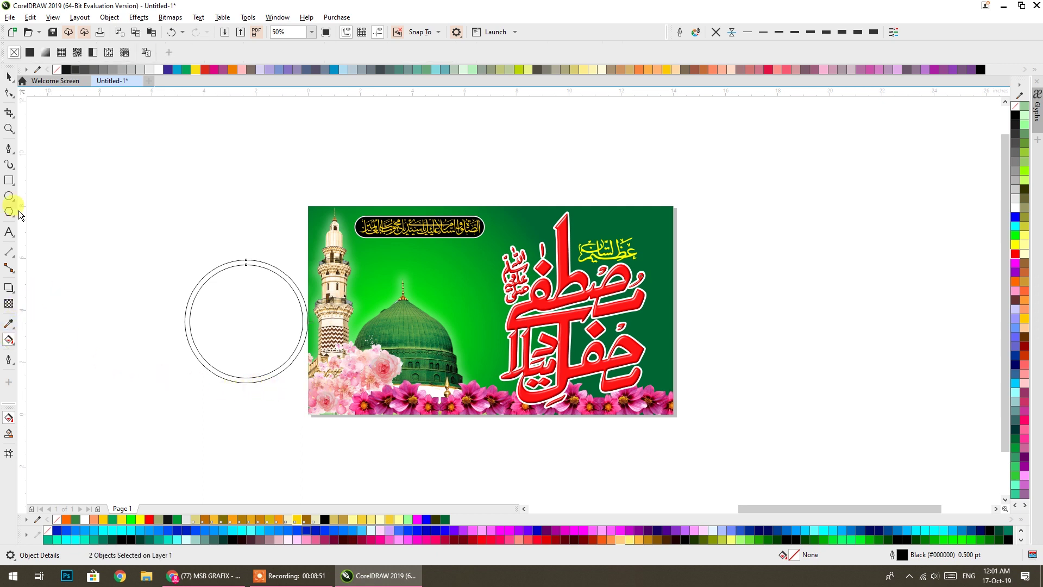
click(46, 55)
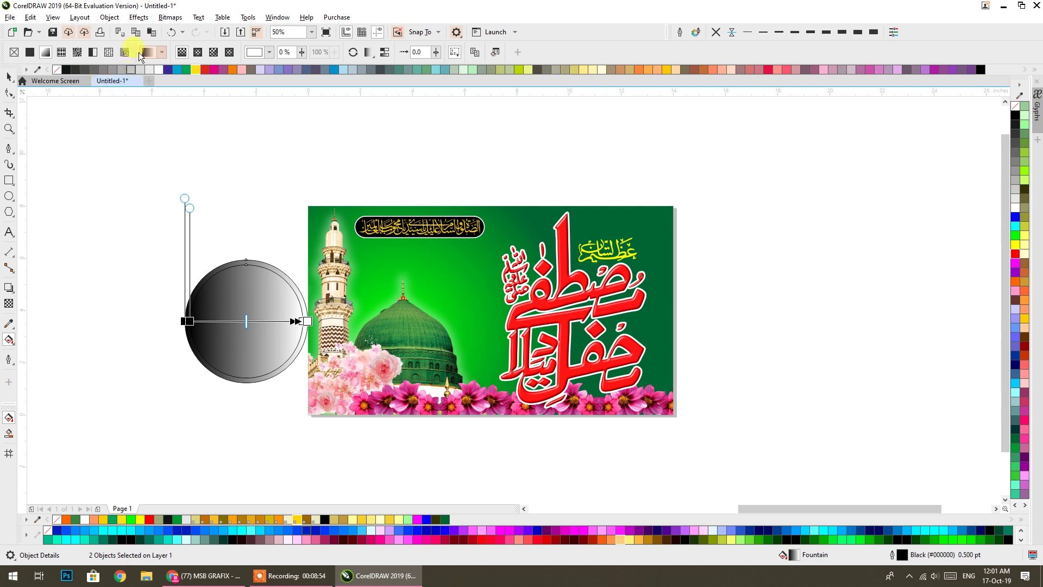
click(146, 51)
scroll(220, 183, down, 1)
scroll(223, 182, down, 2)
click(252, 173)
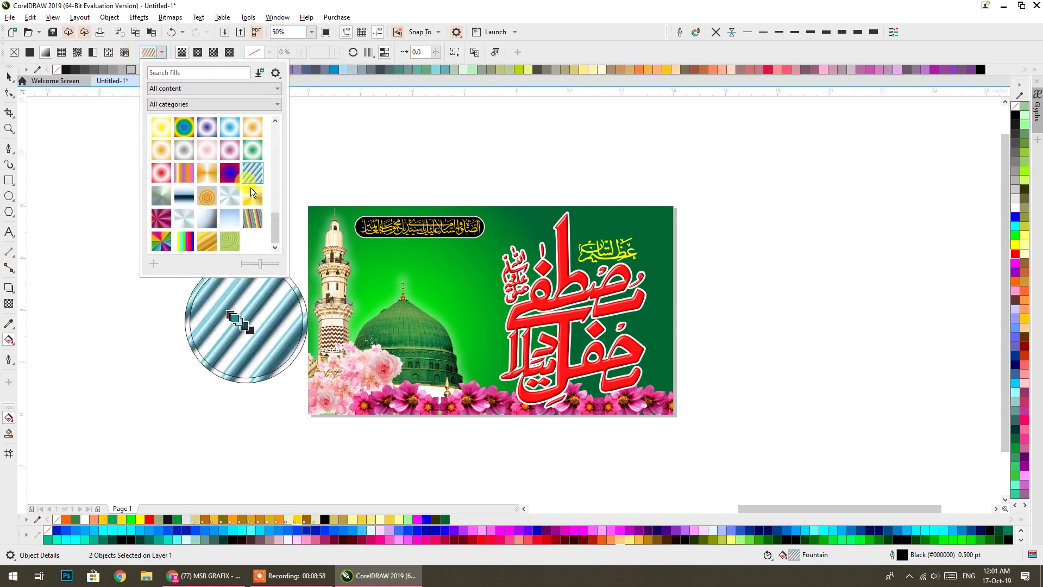
click(251, 189)
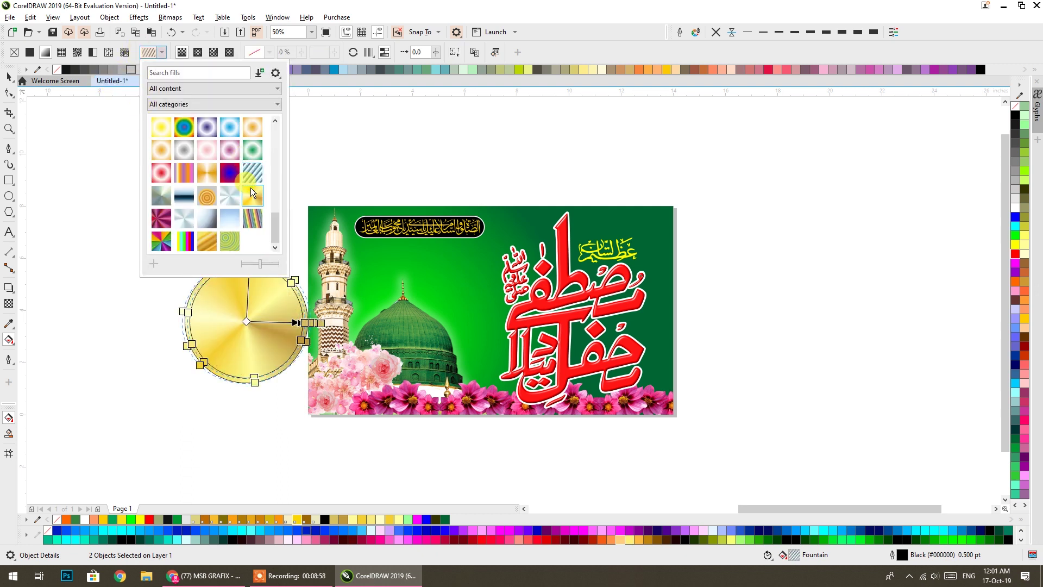
click(207, 174)
click(253, 128)
Settle on a bronze linear gradient preset after trying gold linear and radial ones.
scroll(244, 174, up, 1)
scroll(239, 200, up, 1)
click(253, 150)
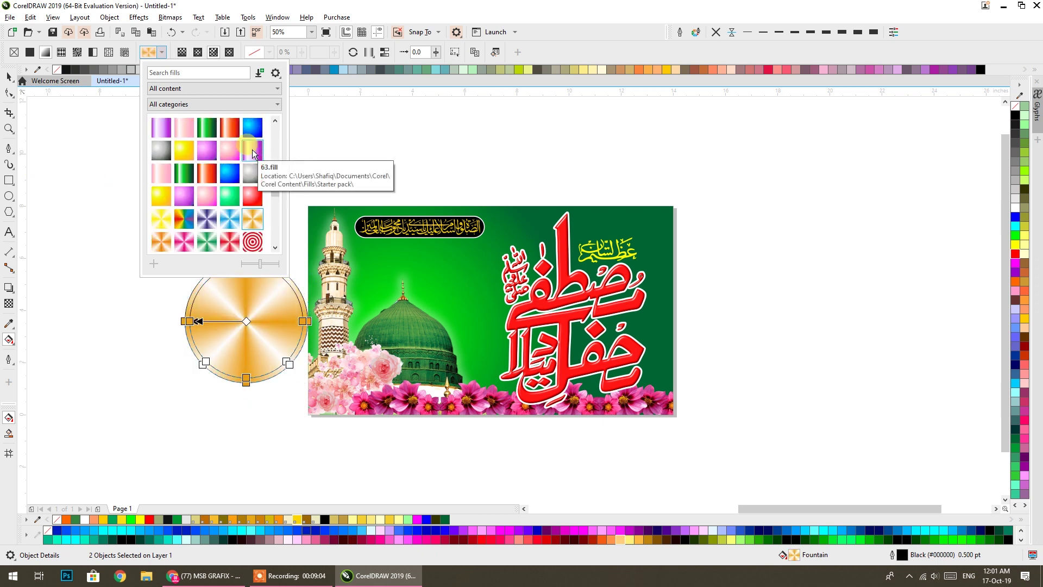
scroll(252, 158, down, 2)
scroll(253, 157, up, 1)
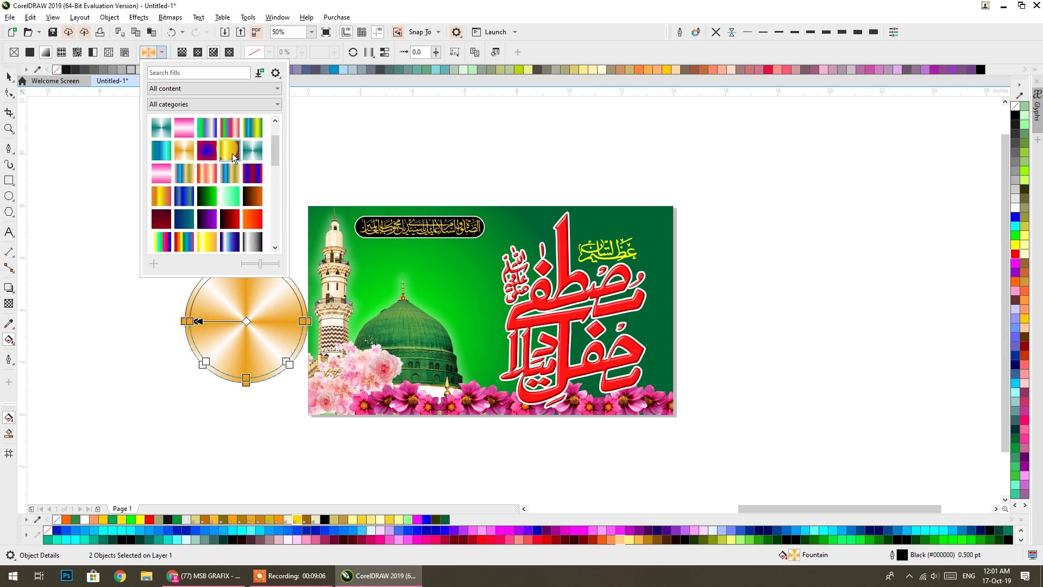
click(233, 153)
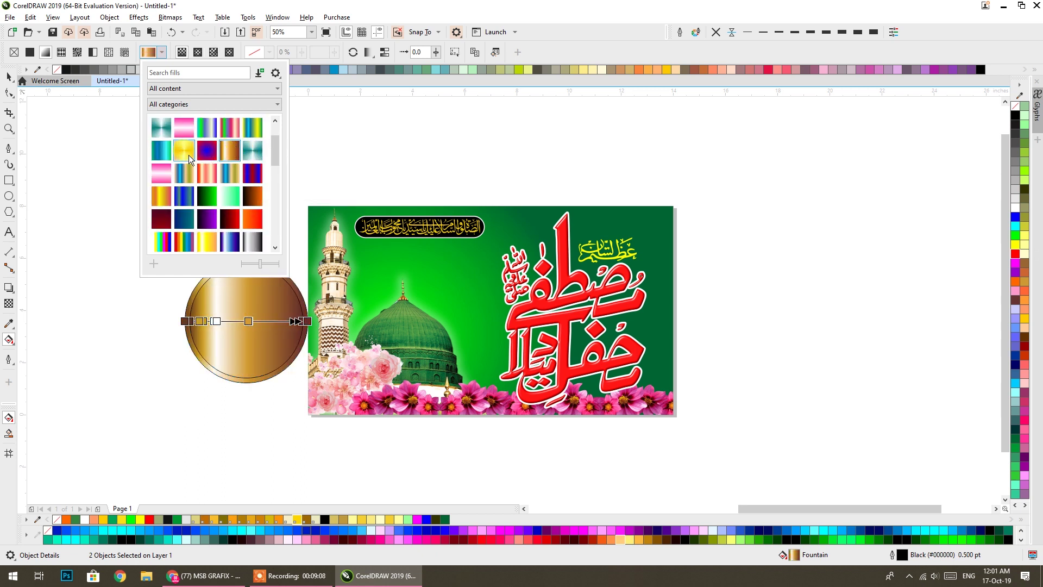
click(188, 155)
click(227, 151)
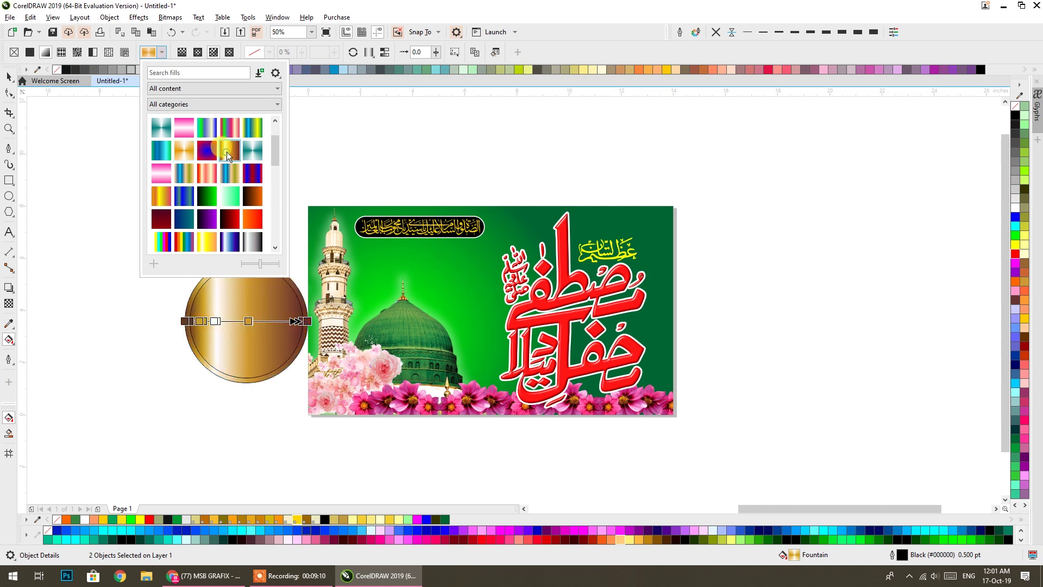
Change the circle's gradient to elliptical with a white-yellow highlight toward the upper left.
click(9, 76)
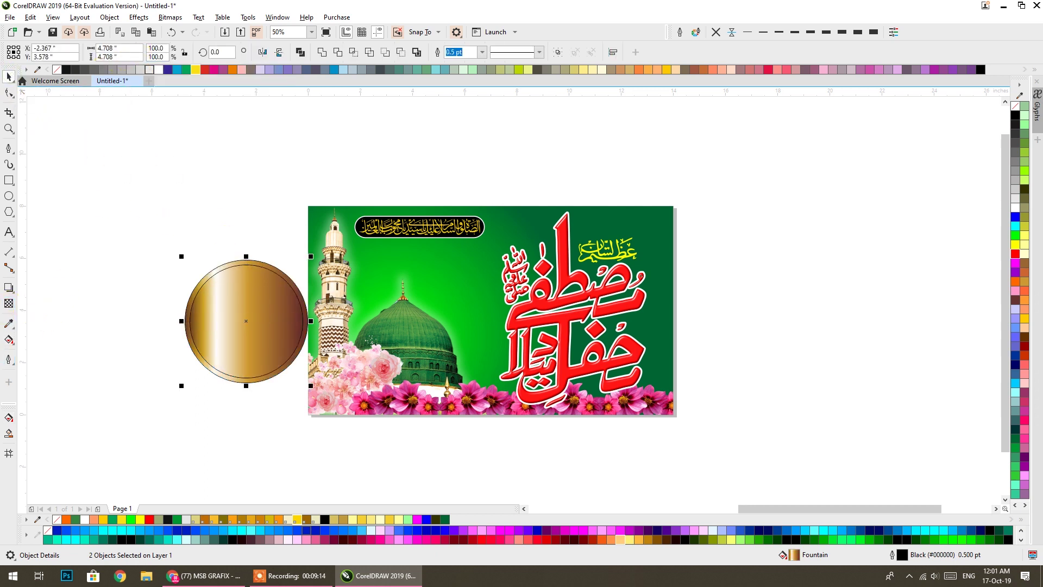
click(8, 339)
click(196, 52)
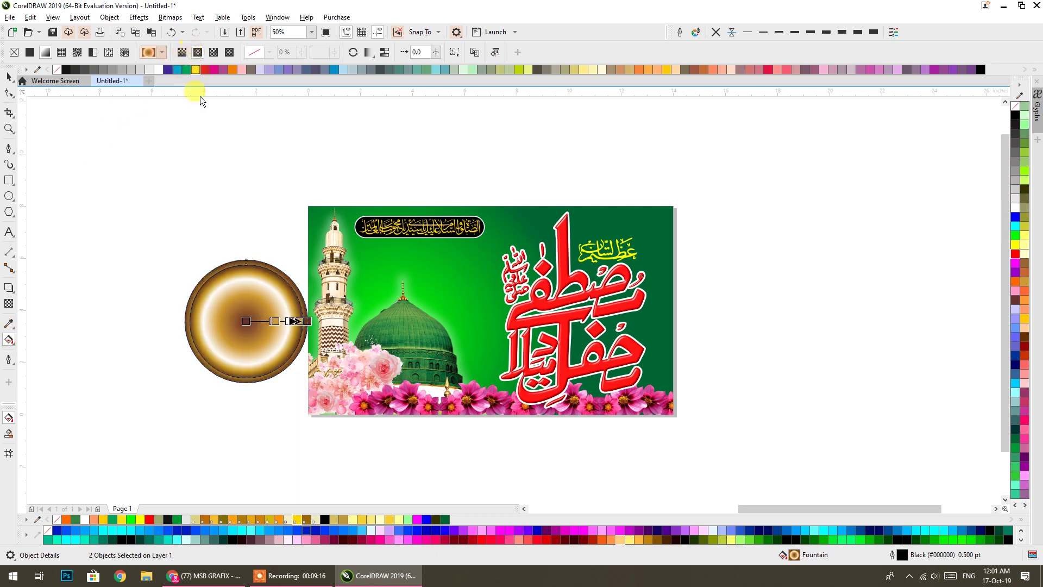
drag(246, 320, 201, 258)
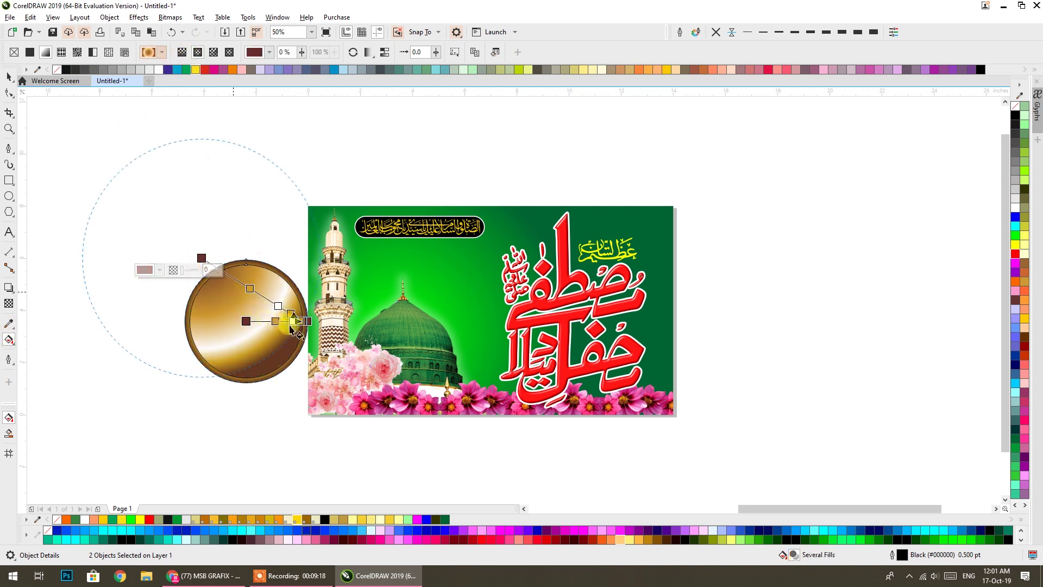
click(277, 307)
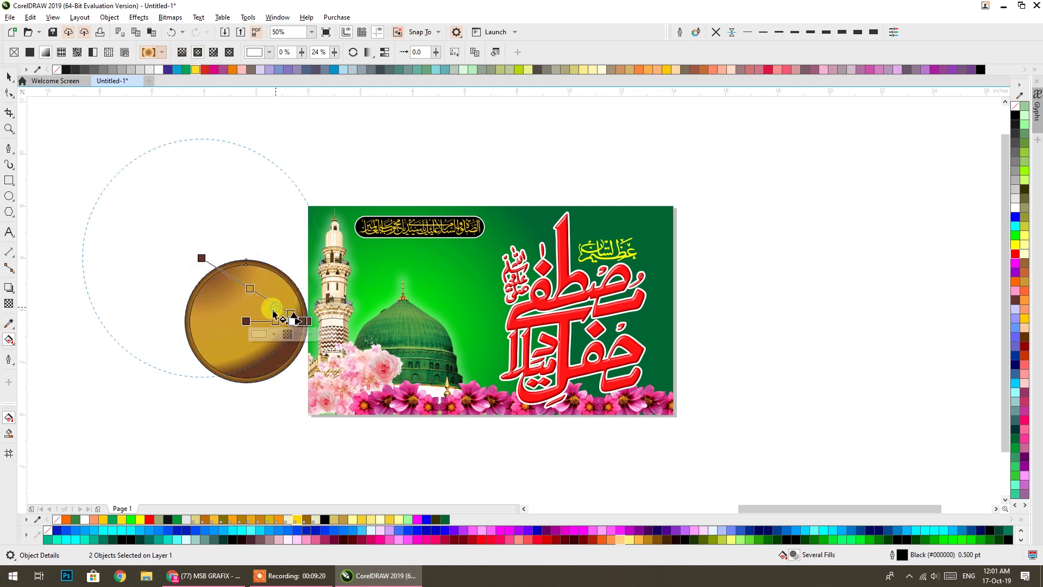
click(202, 257)
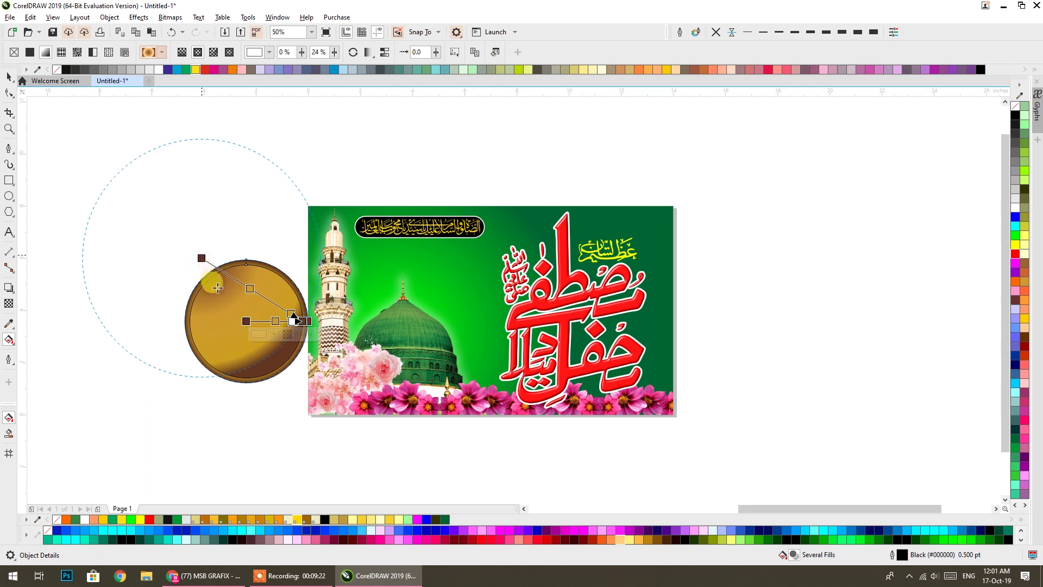
drag(202, 257, 218, 288)
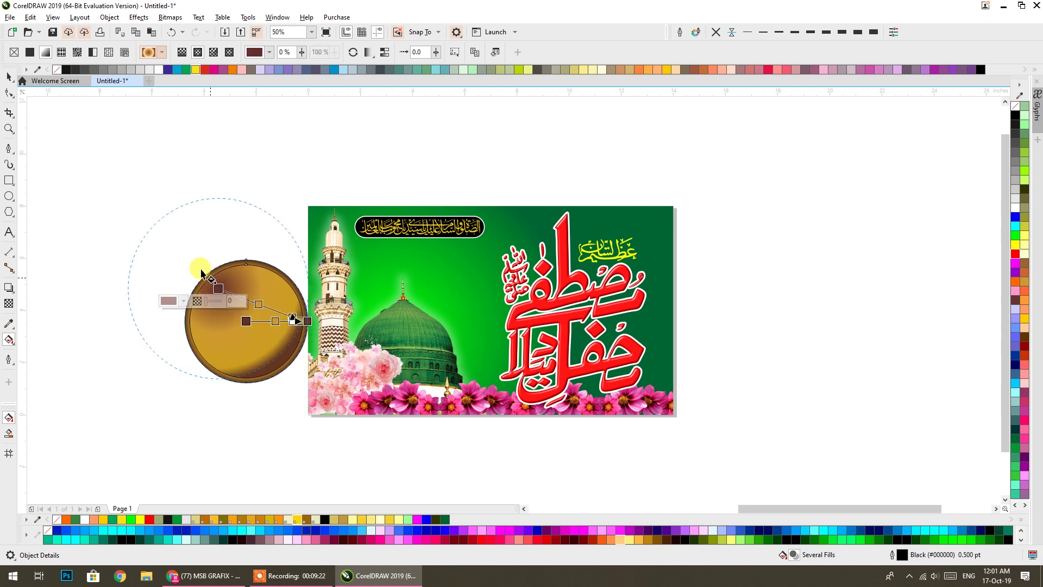
click(1014, 208)
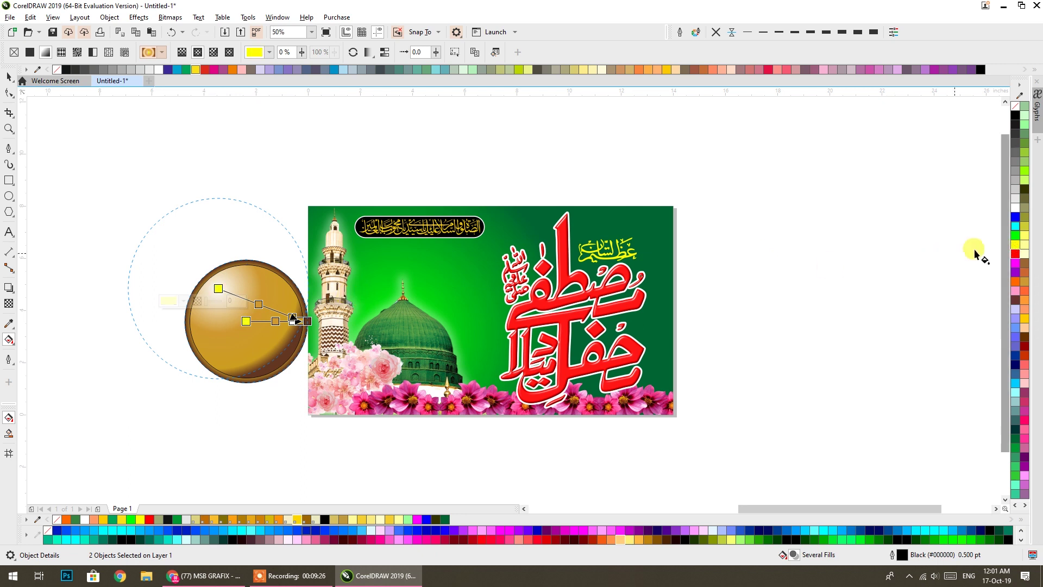
click(1020, 246)
click(308, 324)
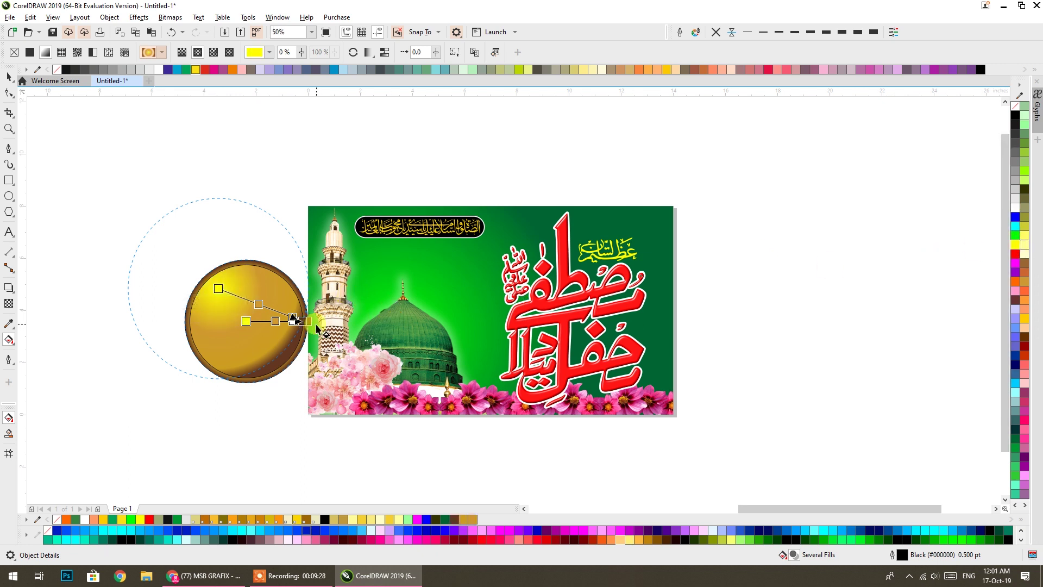
scroll(275, 317, up, 1)
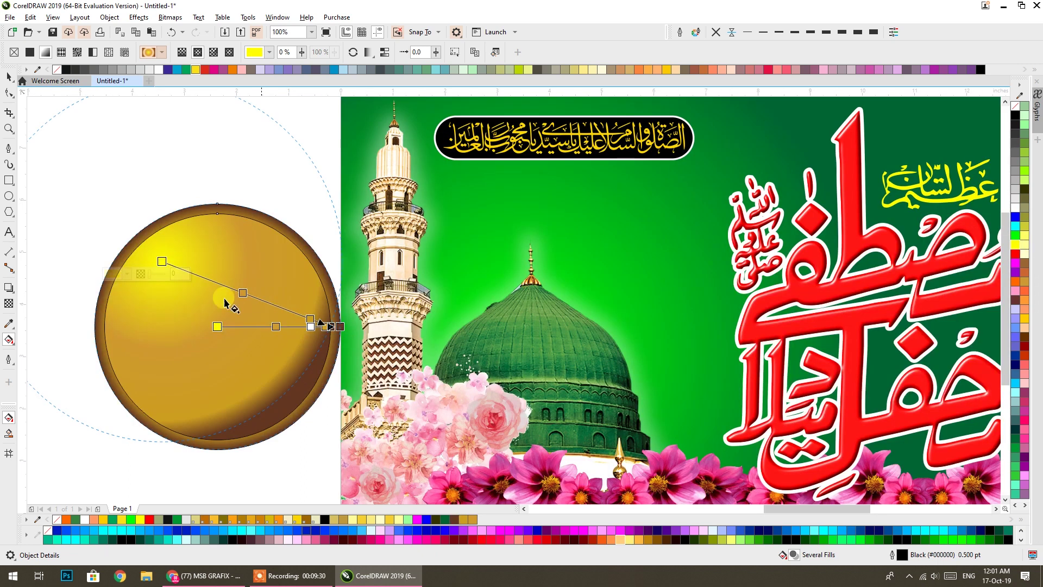
Remove the circle's outline and scale the inner circle to 92%.
click(9, 76)
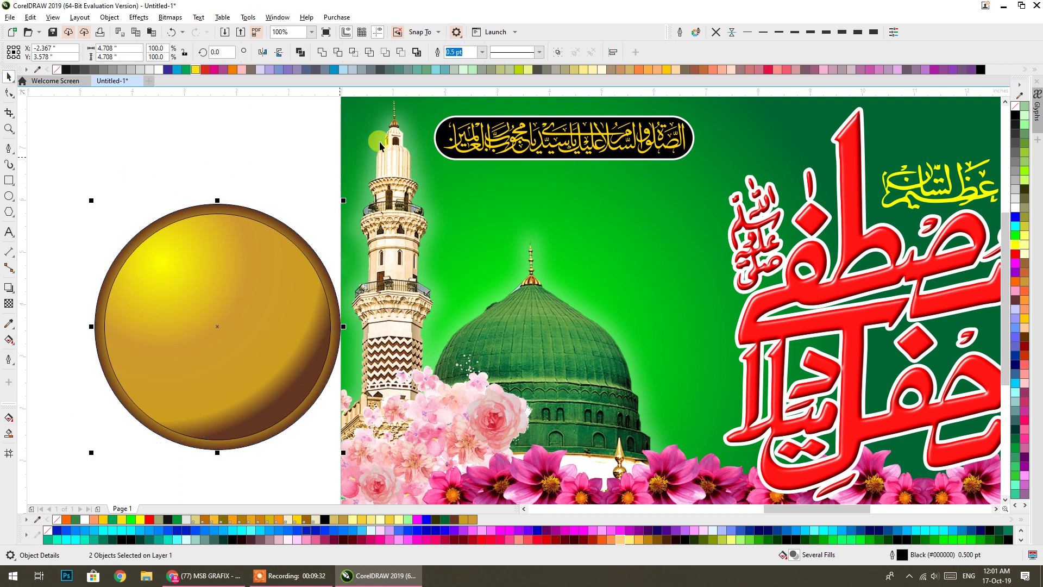
click(714, 32)
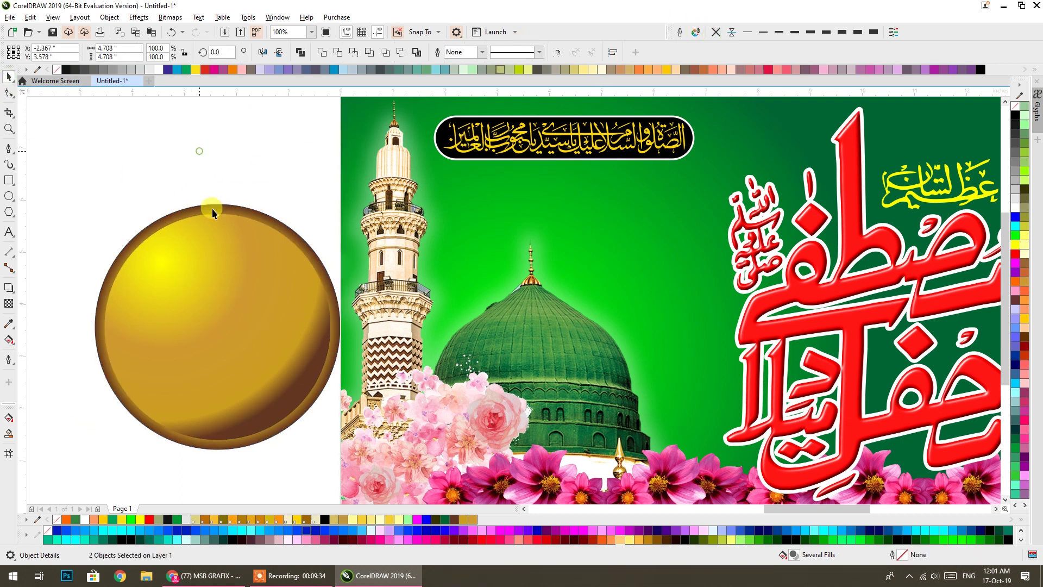
click(195, 214)
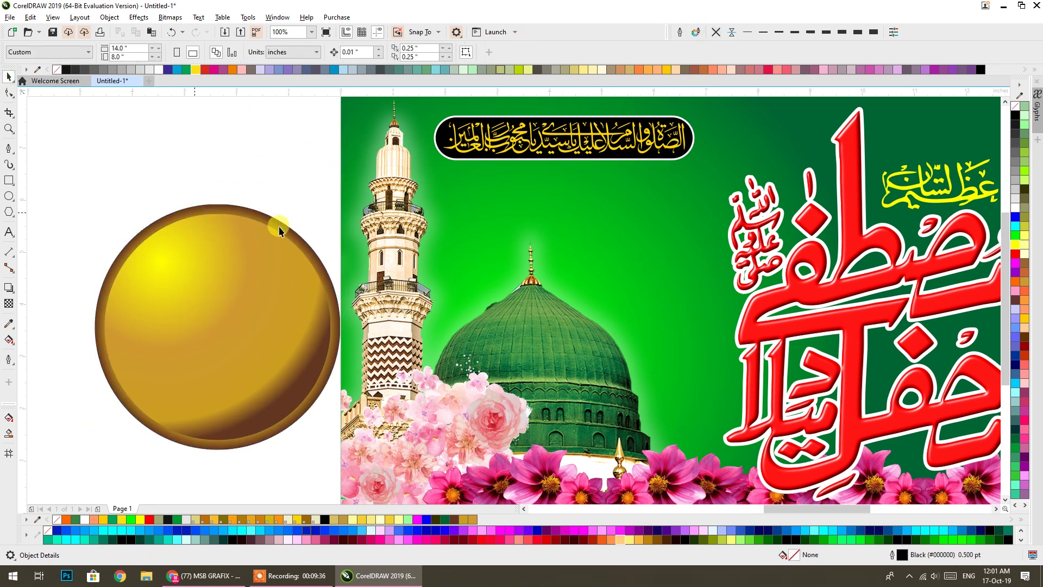
text(92)
key(Return)
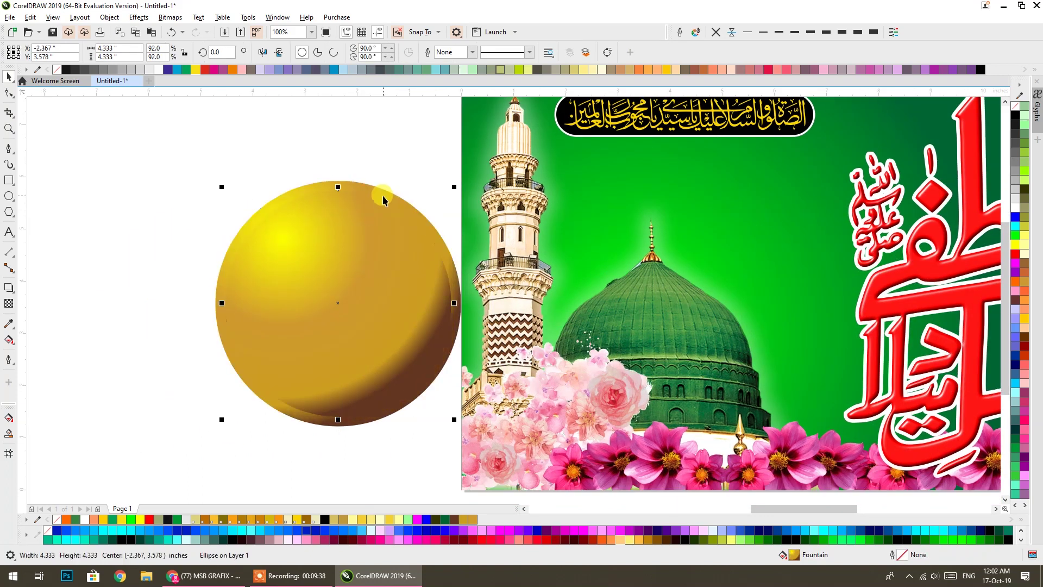
Select the whole gold medallion and drop a duplicate of it to the left.
drag(338, 187, 346, 186)
click(279, 52)
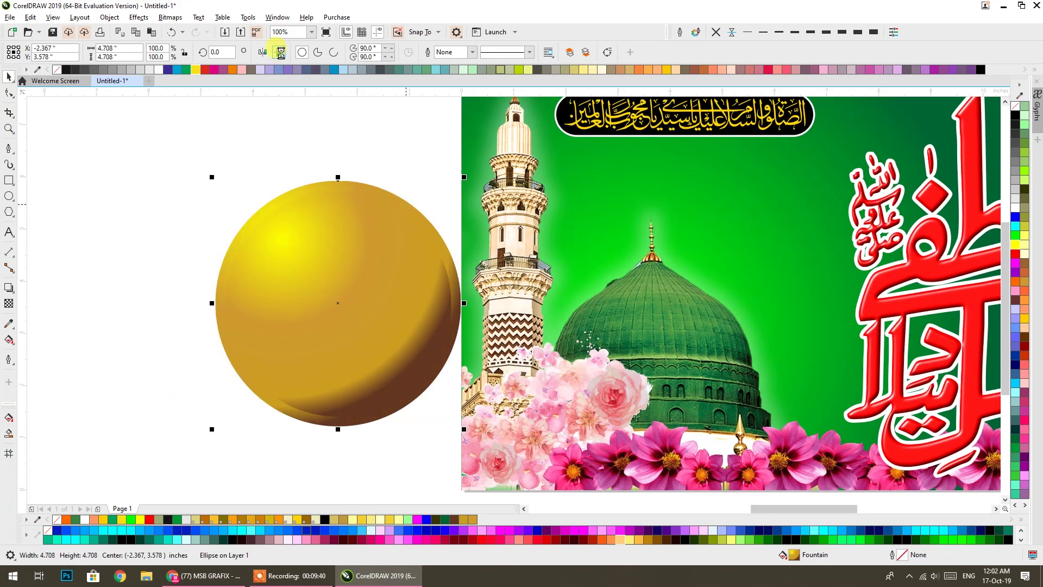
scroll(253, 163, down, 2)
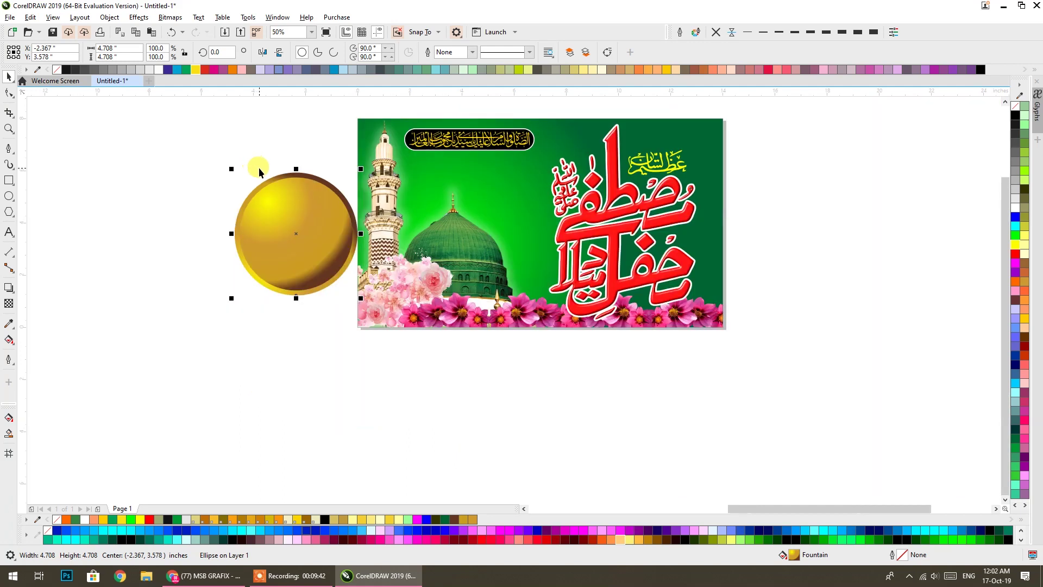
scroll(259, 167, down, 2)
scroll(293, 239, left, 5)
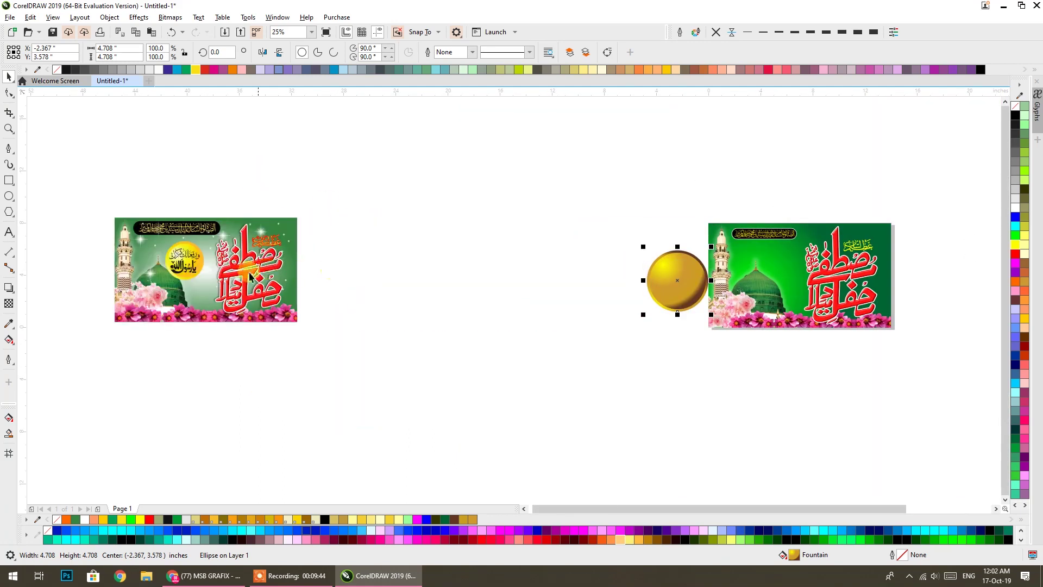
scroll(701, 291, up, 4)
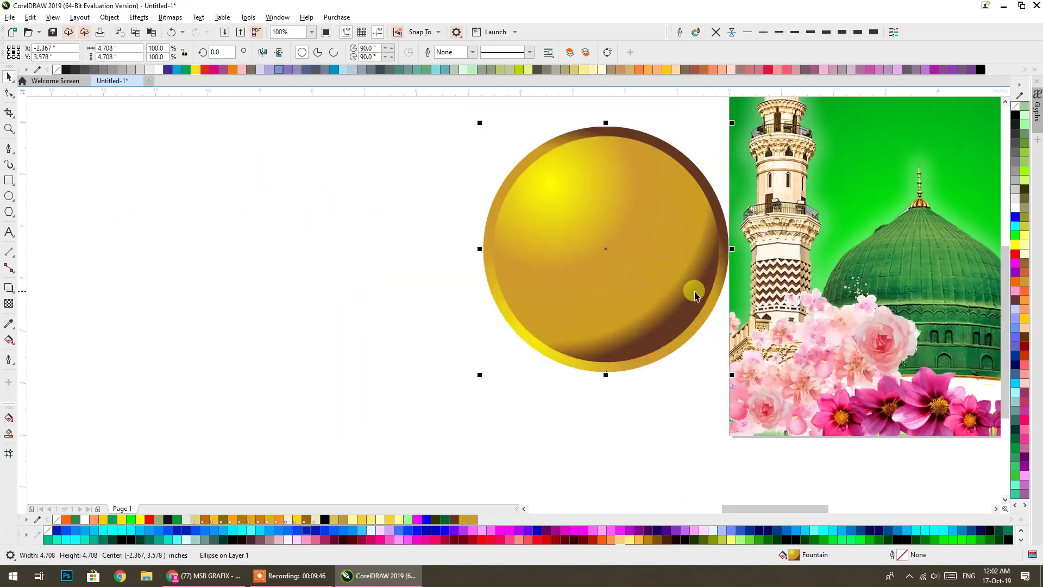
click(693, 380)
drag(776, 431, 771, 427)
drag(706, 331, 362, 326)
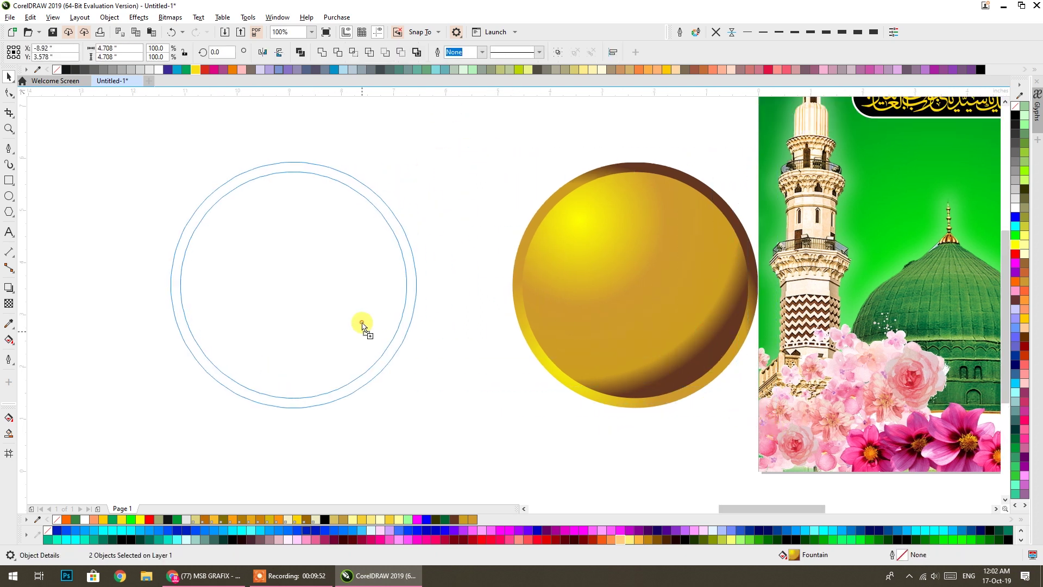
right_click(363, 326)
scroll(645, 291, up, 2)
scroll(571, 284, down, 2)
drag(571, 284, 713, 321)
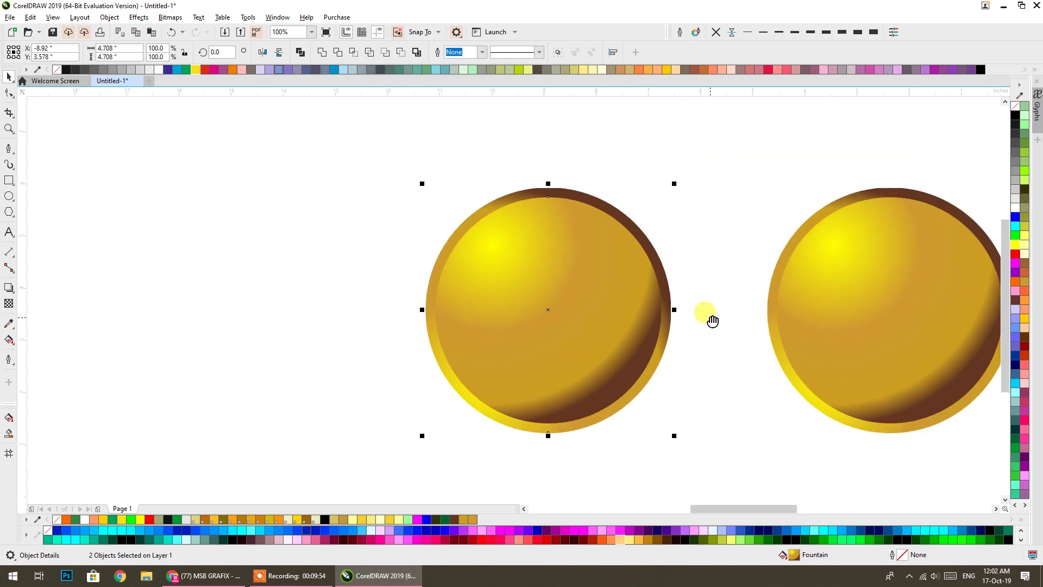
Fill the copied medallion with a conical gold gradient preset.
click(9, 340)
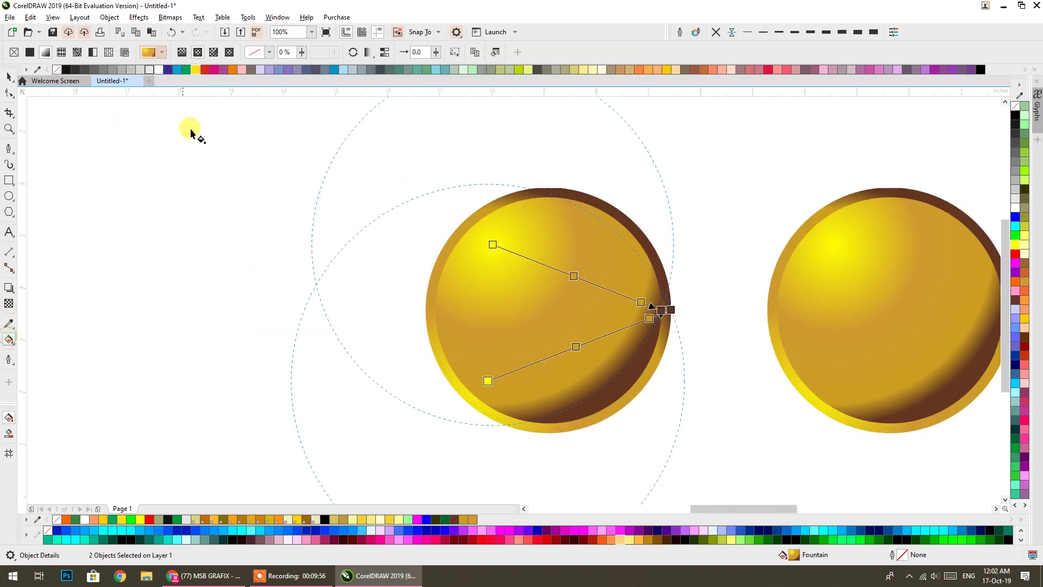
click(163, 51)
scroll(218, 204, down, 2)
scroll(218, 204, down, 2)
scroll(218, 204, down, 1)
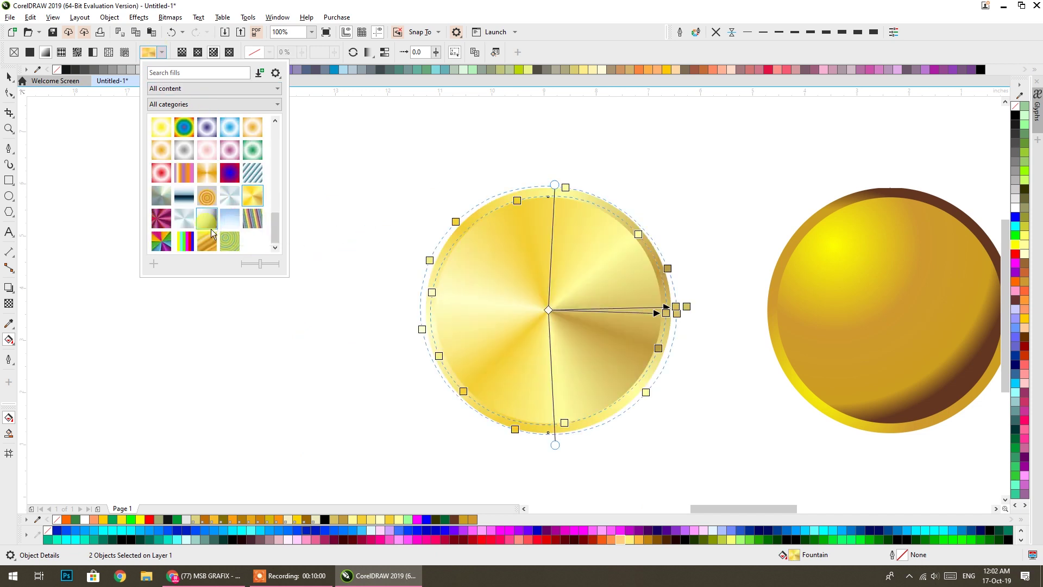
click(210, 239)
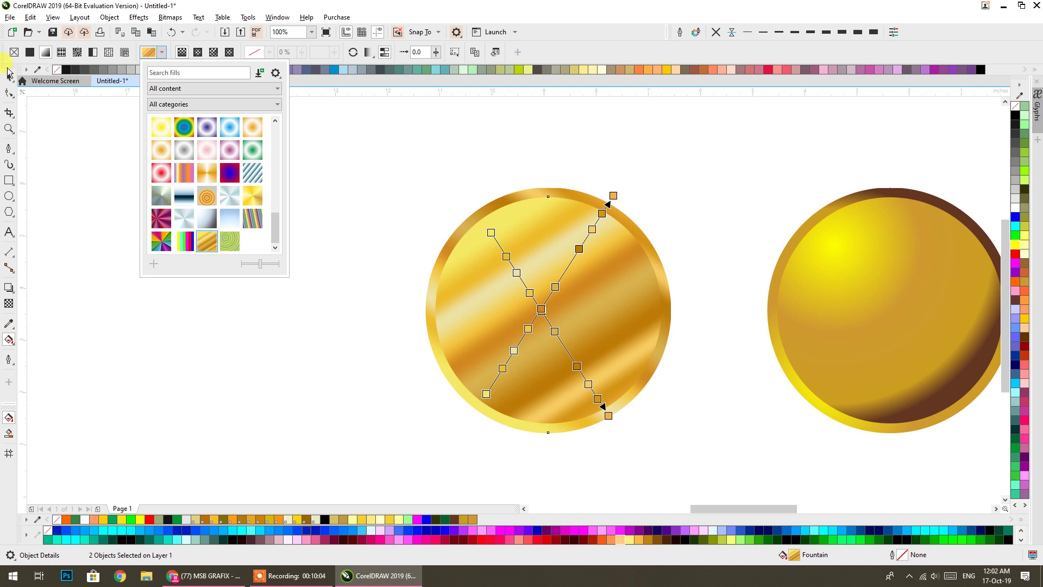
click(256, 194)
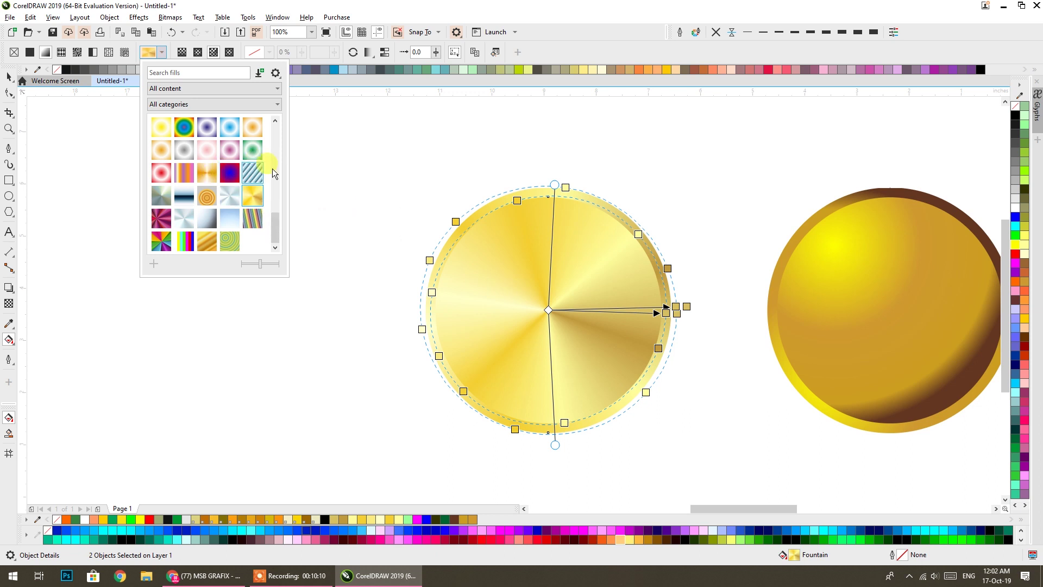
click(8, 76)
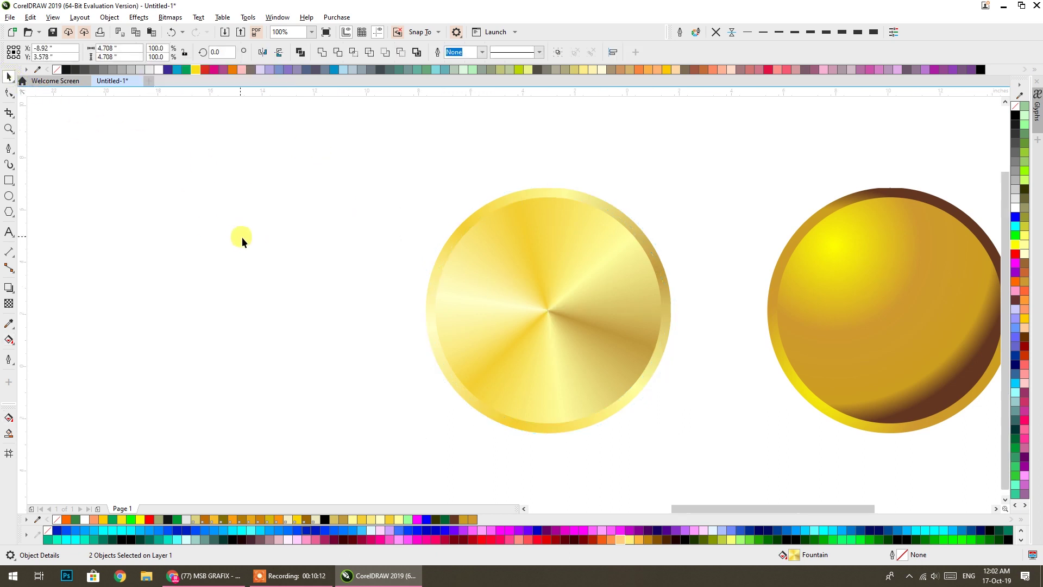
Make the left medallion's gradient linear, rotate it for diagonal stripes, and shift it left.
scroll(242, 236, down, 1)
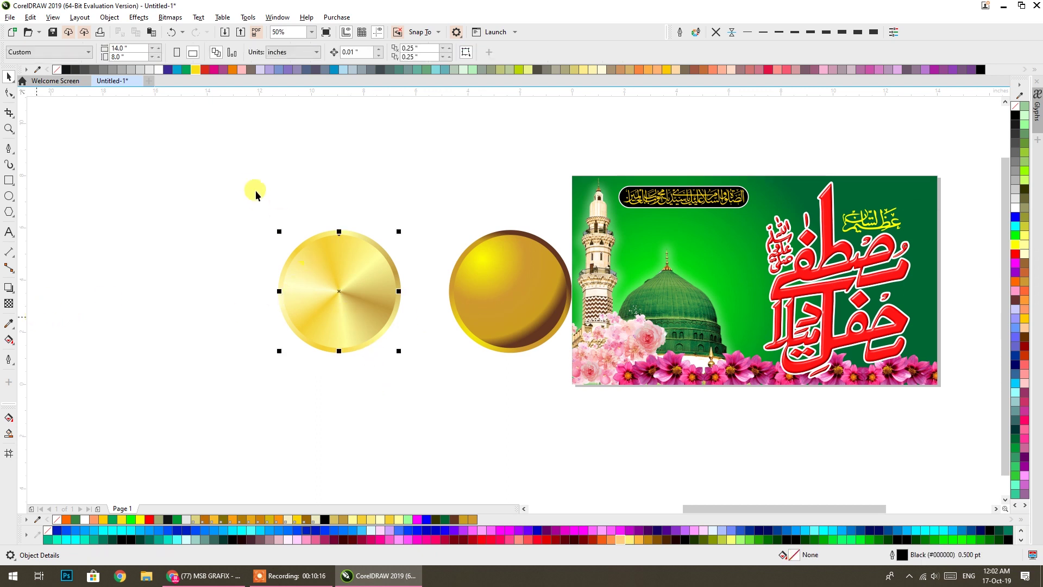
drag(250, 185, 459, 360)
click(9, 339)
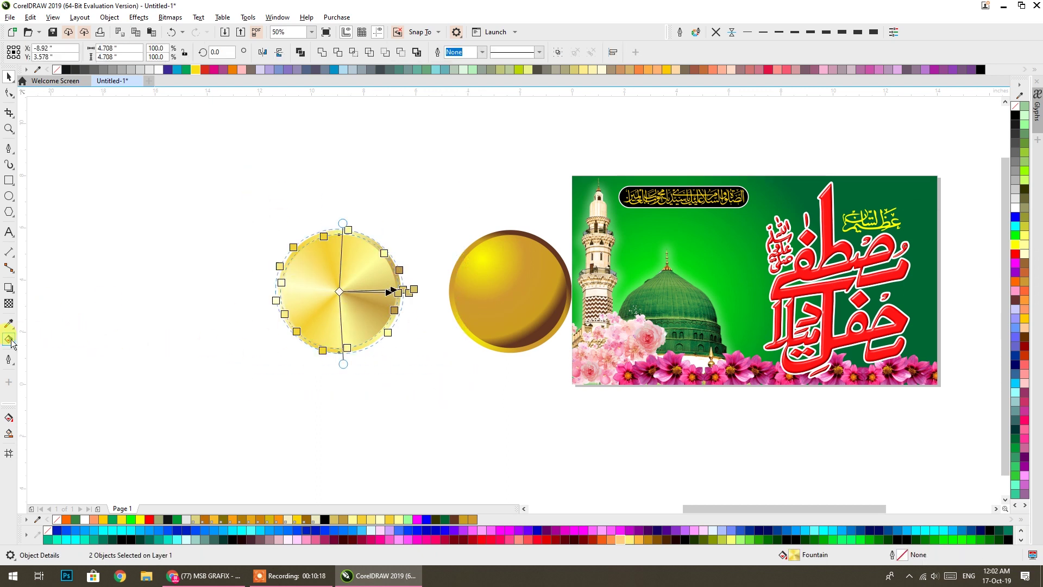
click(183, 52)
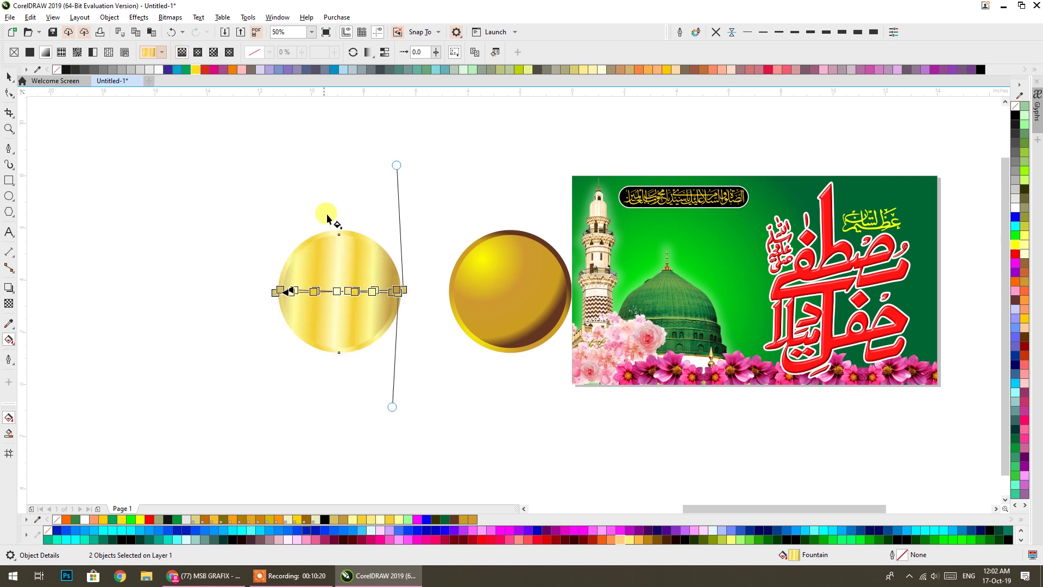
click(10, 77)
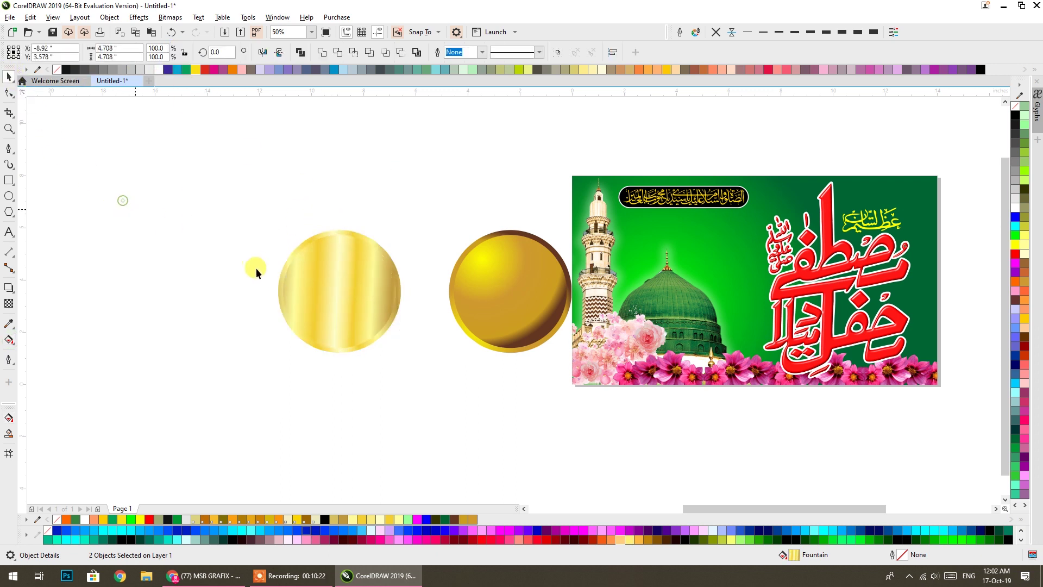
scroll(306, 290, up, 2)
click(337, 272)
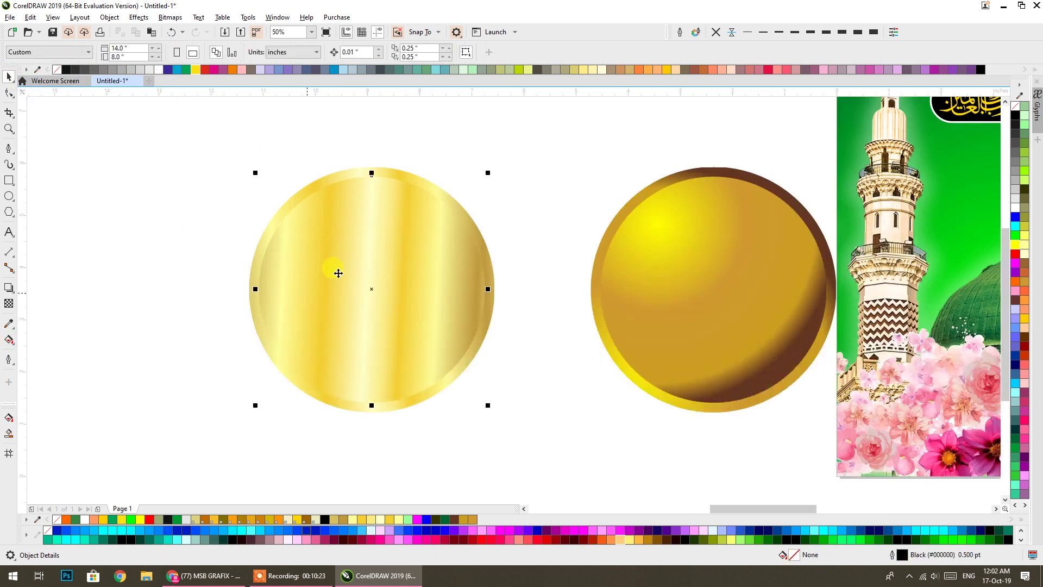
click(415, 233)
drag(489, 172, 522, 354)
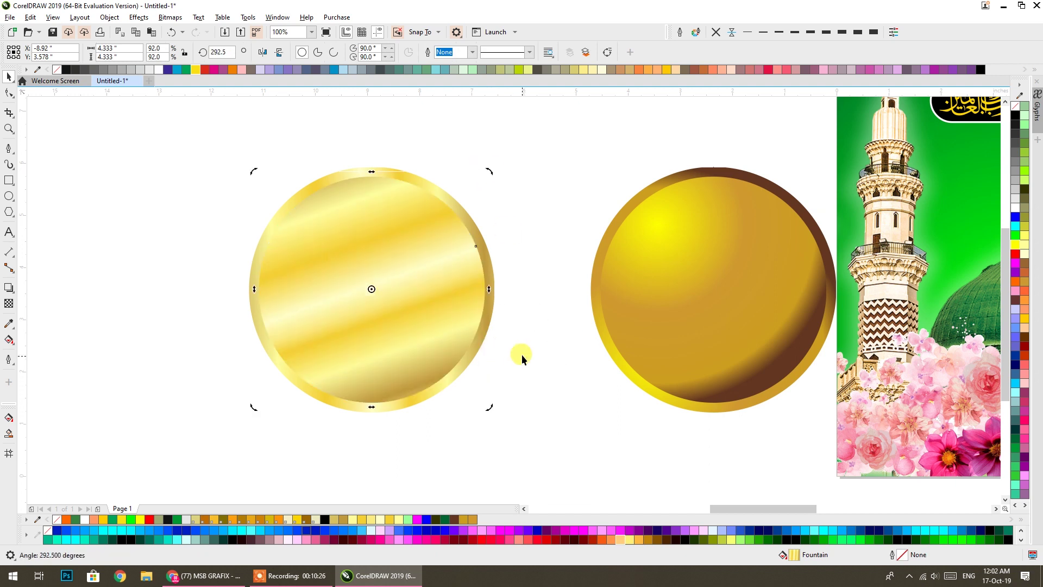
scroll(535, 403, down, 2)
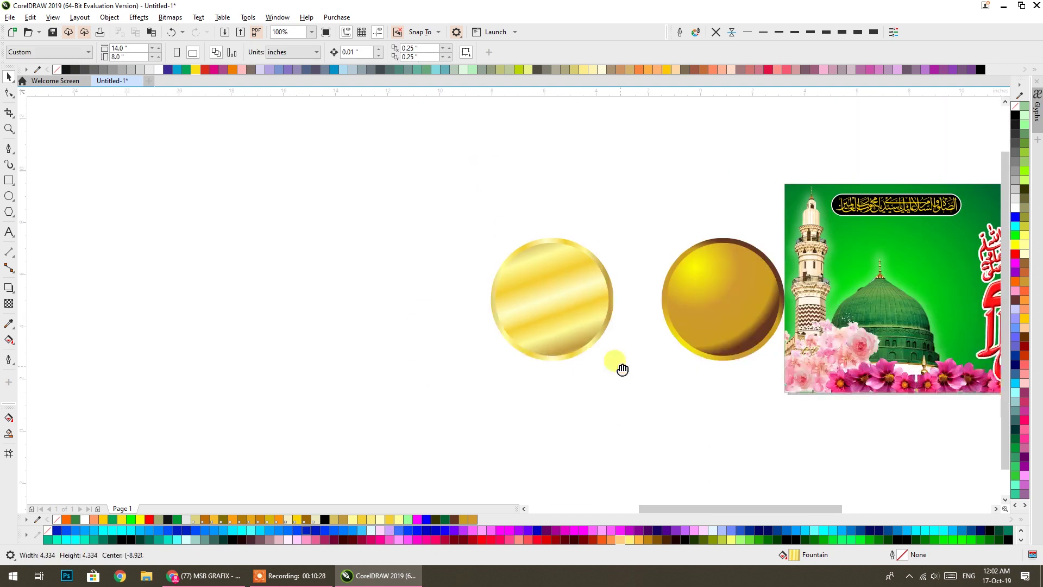
drag(653, 385, 475, 199)
mouse_move(548, 294)
mouse_down()
mouse_move(377, 283)
mouse_move(543, 281)
mouse_up()
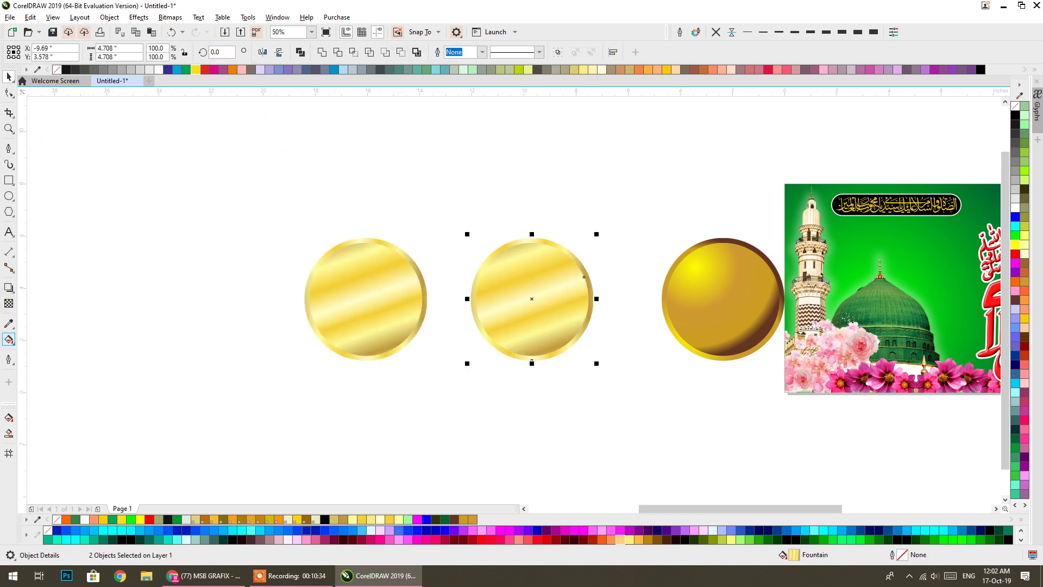
Apply the yellow radial gradient preset to the middle medallion.
click(9, 339)
click(163, 53)
scroll(200, 187, up, 3)
scroll(200, 187, up, 3)
scroll(200, 187, up, 1)
scroll(200, 187, up, 1)
click(163, 189)
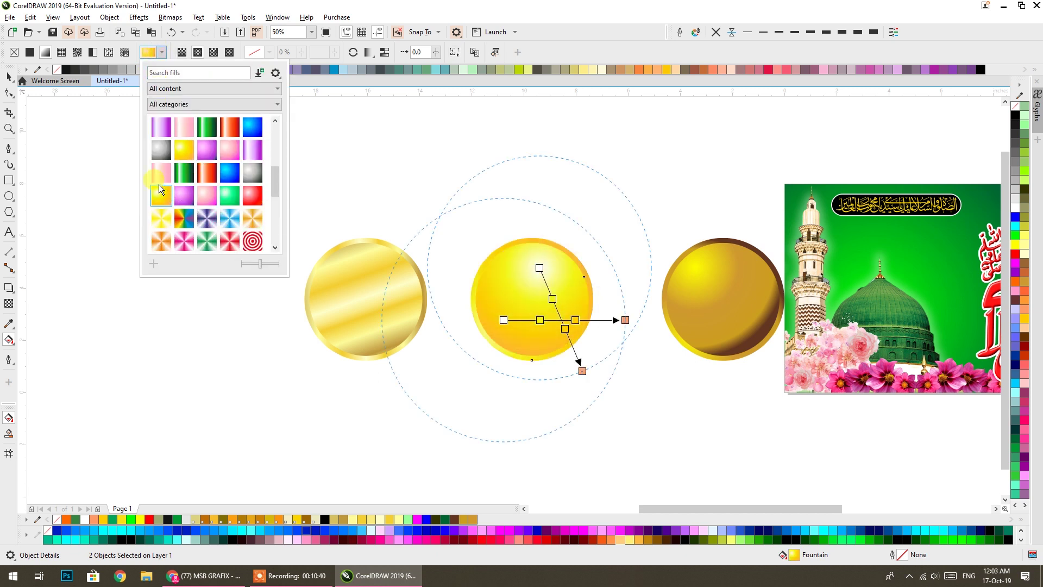
click(8, 77)
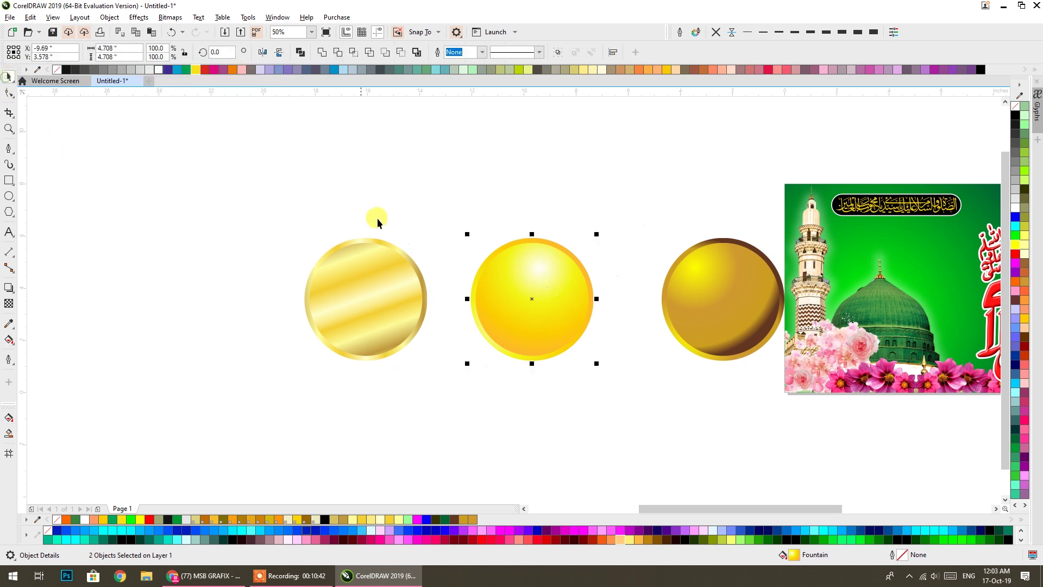
Mirror the yellow medallion vertically so it is upside down.
scroll(548, 289, right, 2)
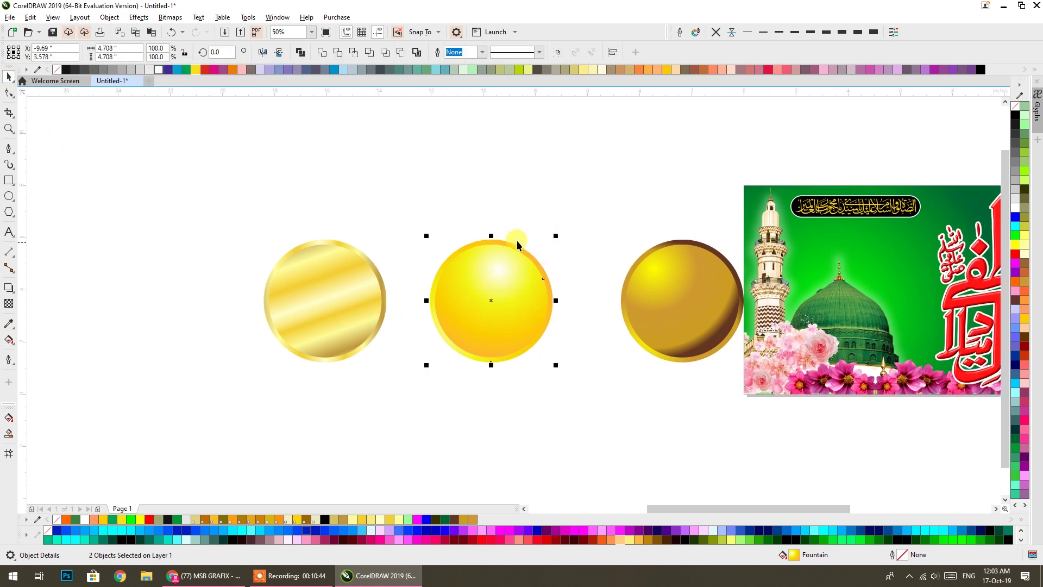
click(282, 54)
scroll(450, 279, down, 1)
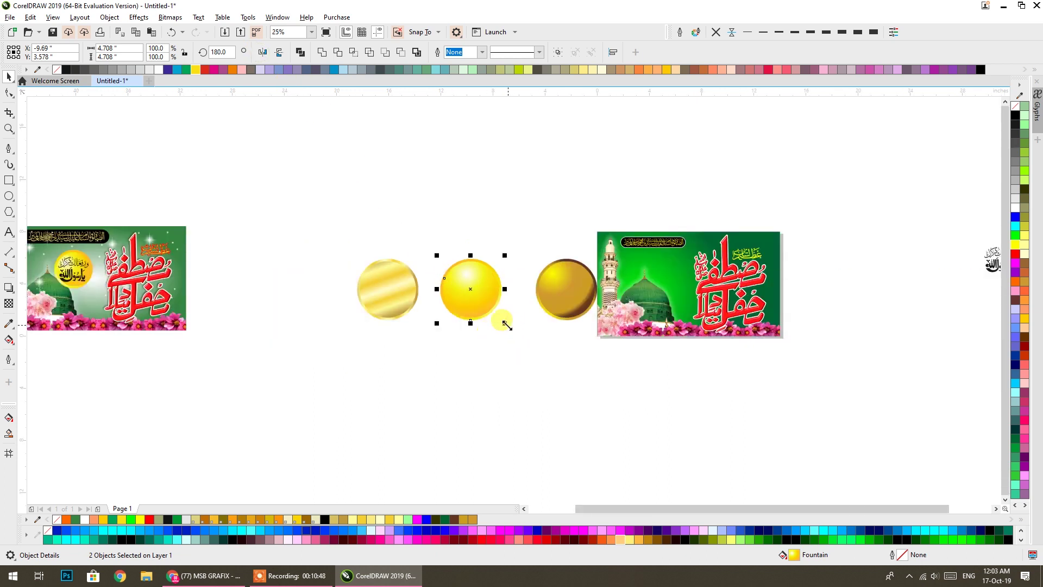
Shrink the yellow medallion onto the green banner and delete the unused gold medallion.
drag(505, 325, 481, 300)
drag(462, 279, 652, 274)
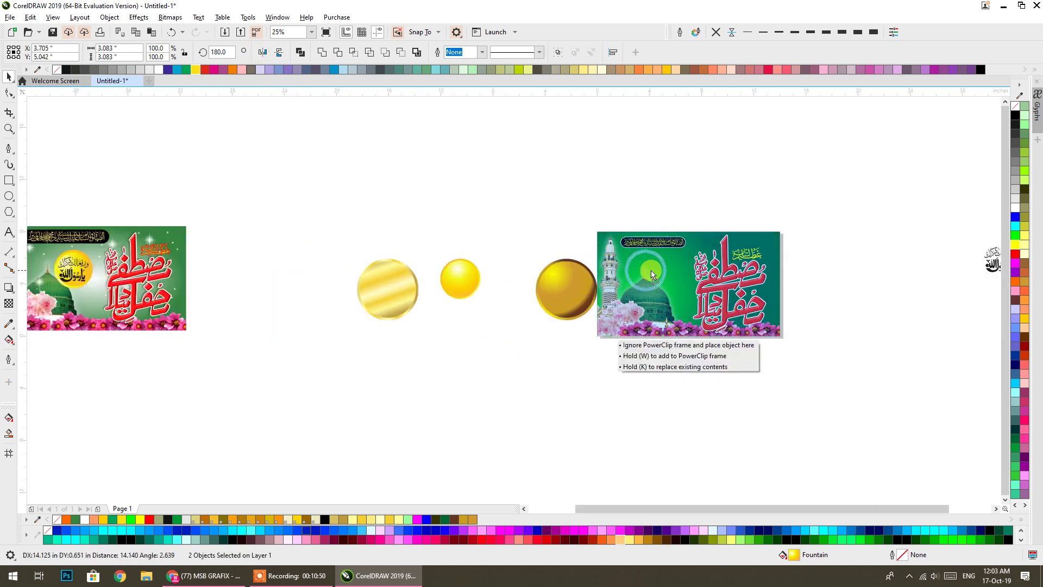
drag(652, 275, 669, 279)
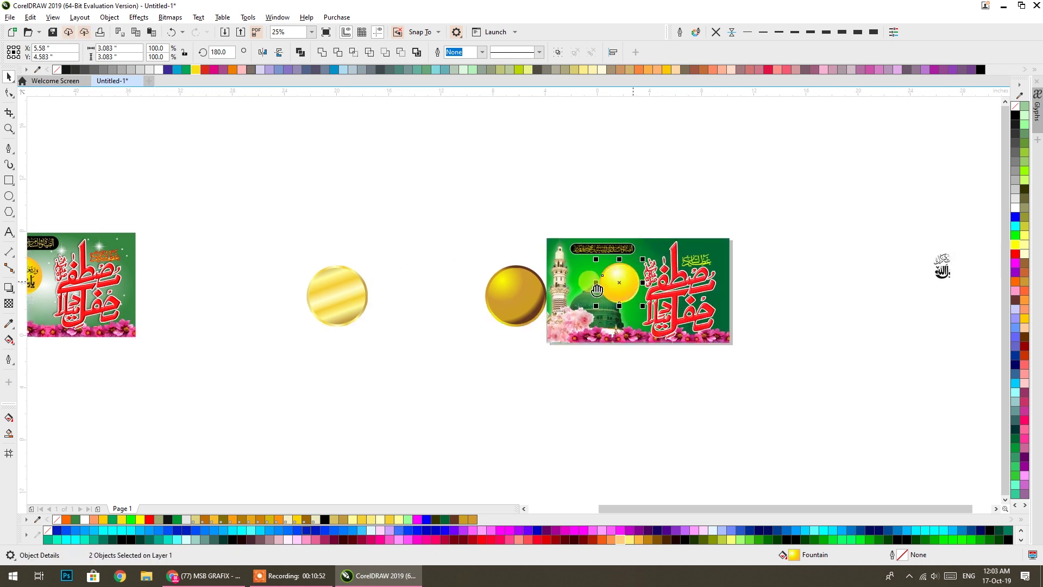
scroll(501, 288, up, 2)
drag(175, 214, 317, 423)
key(Delete)
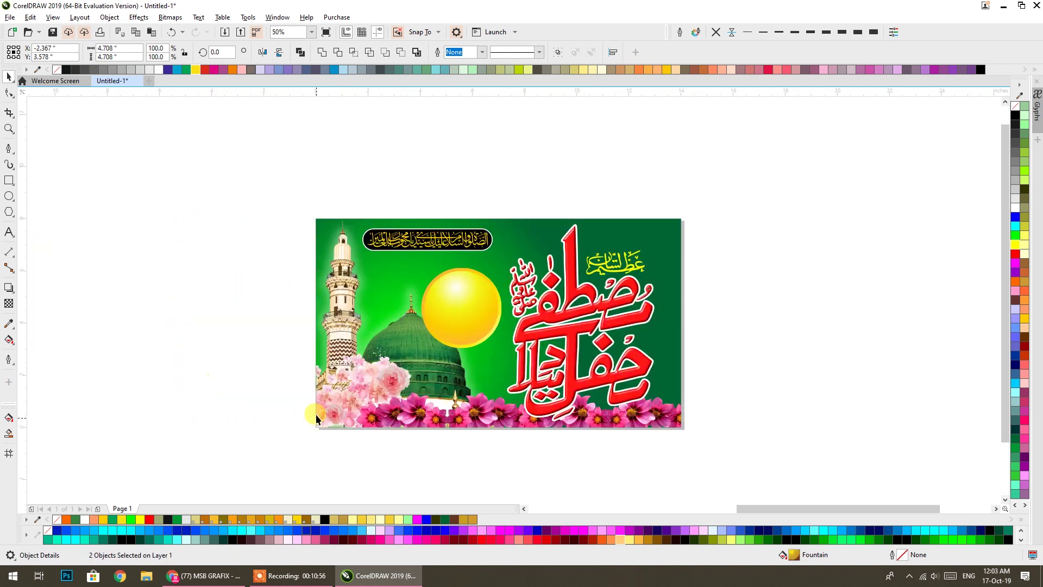
Group the yellow medallion's two parts and enlarge it to about 109%.
scroll(478, 342, left, 10)
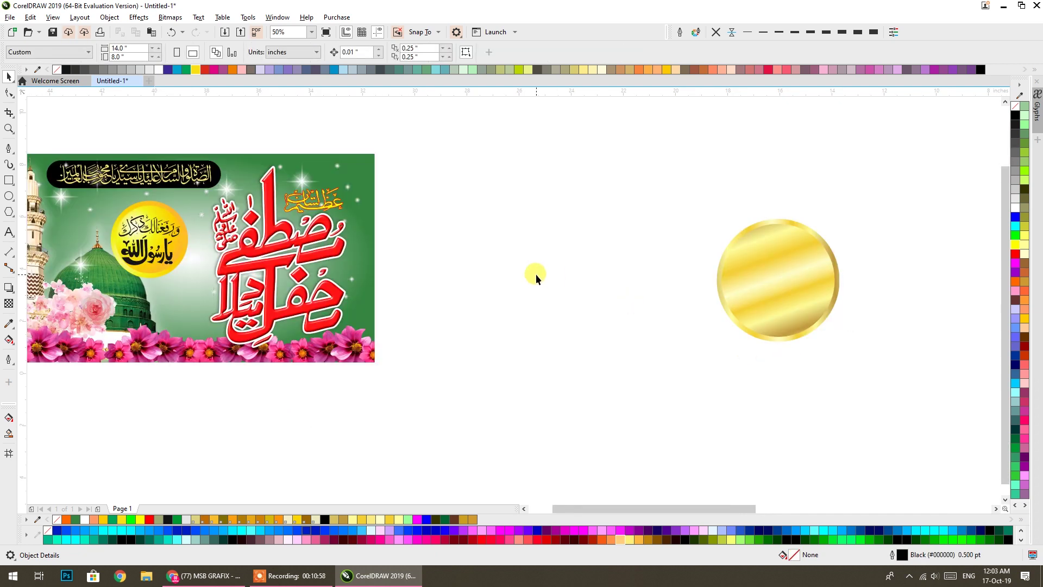
scroll(535, 274, down, 1)
drag(566, 236, 728, 336)
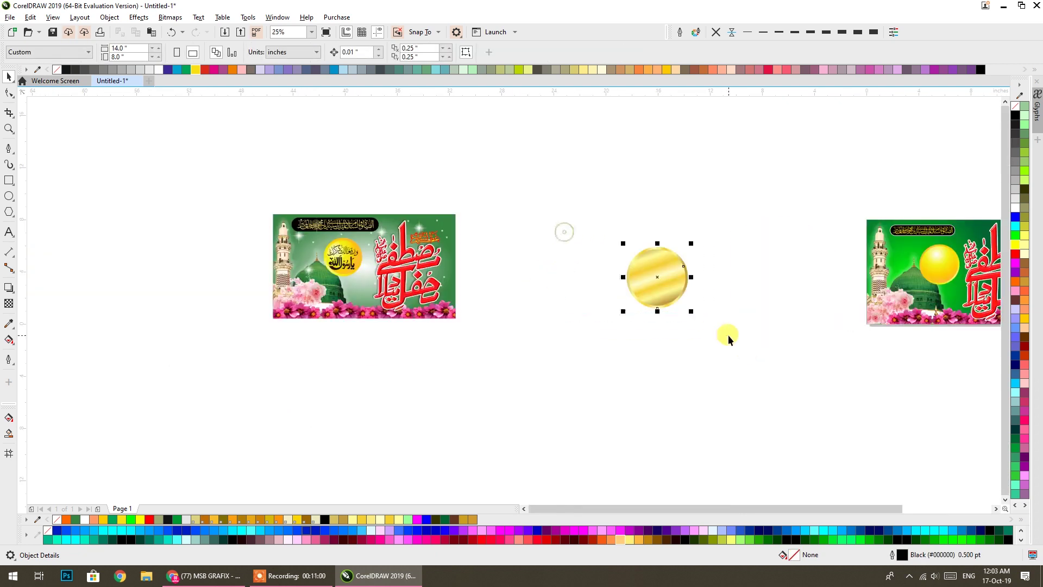
scroll(698, 326, right, 5)
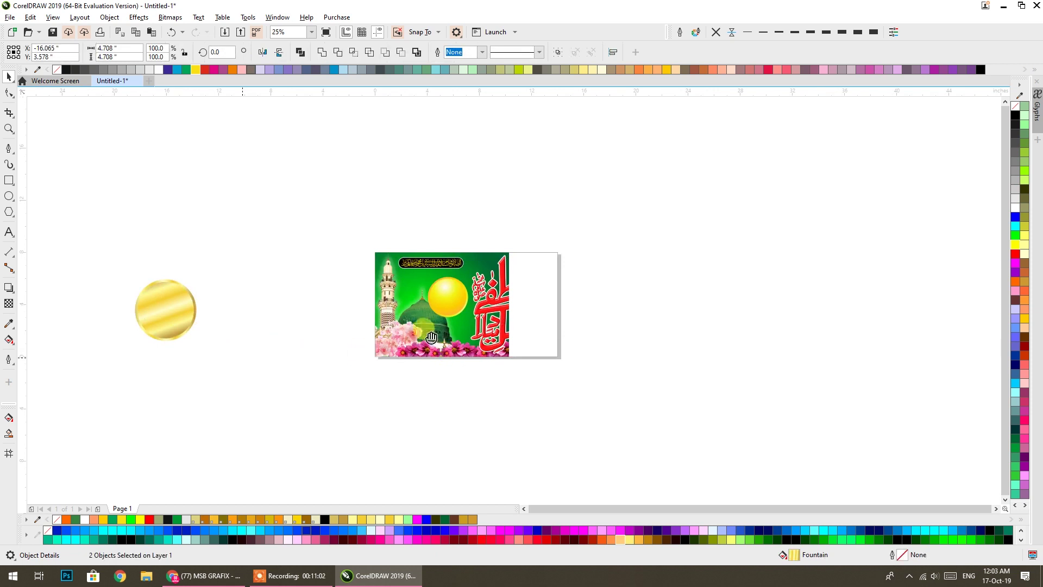
scroll(429, 337, up, 1)
key(Escape)
scroll(464, 269, up, 1)
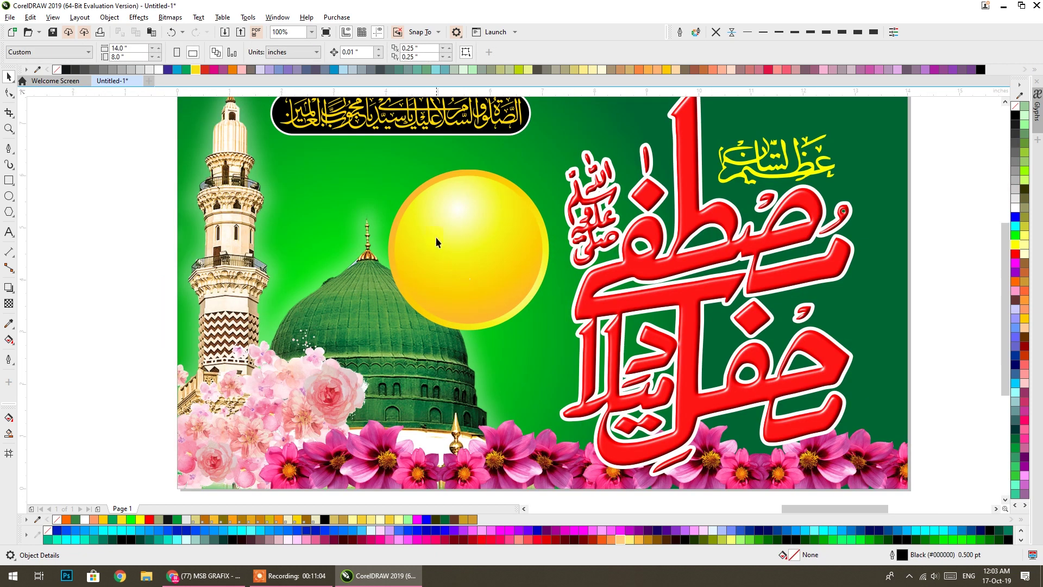
click(442, 176)
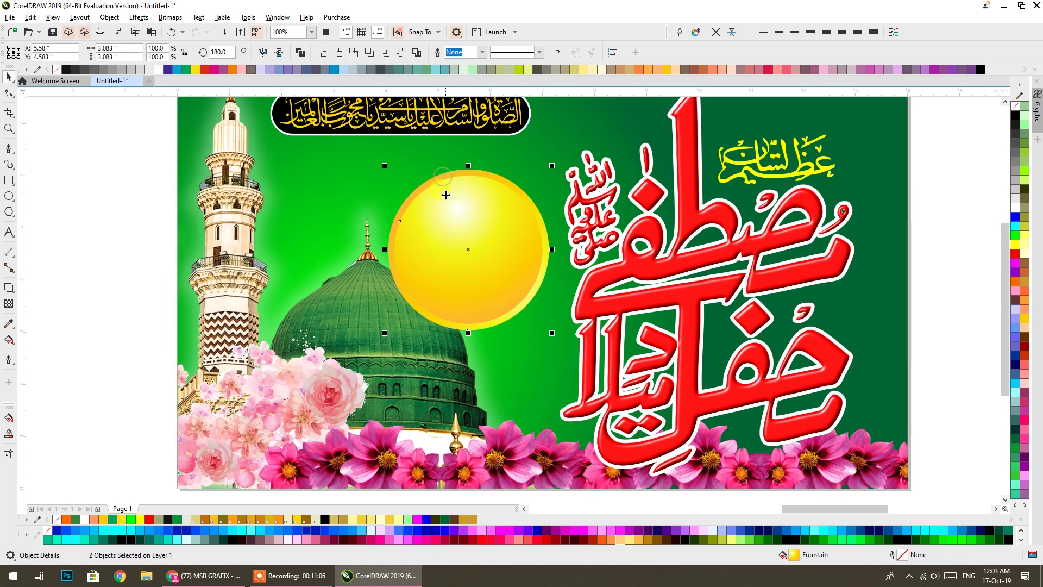
key(ctrl+g)
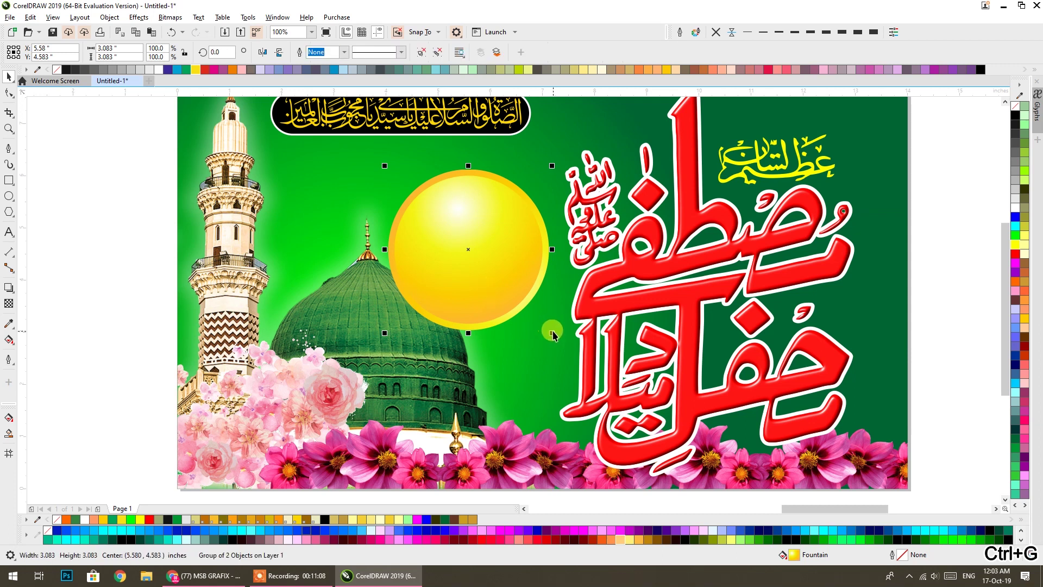
drag(552, 332, 567, 367)
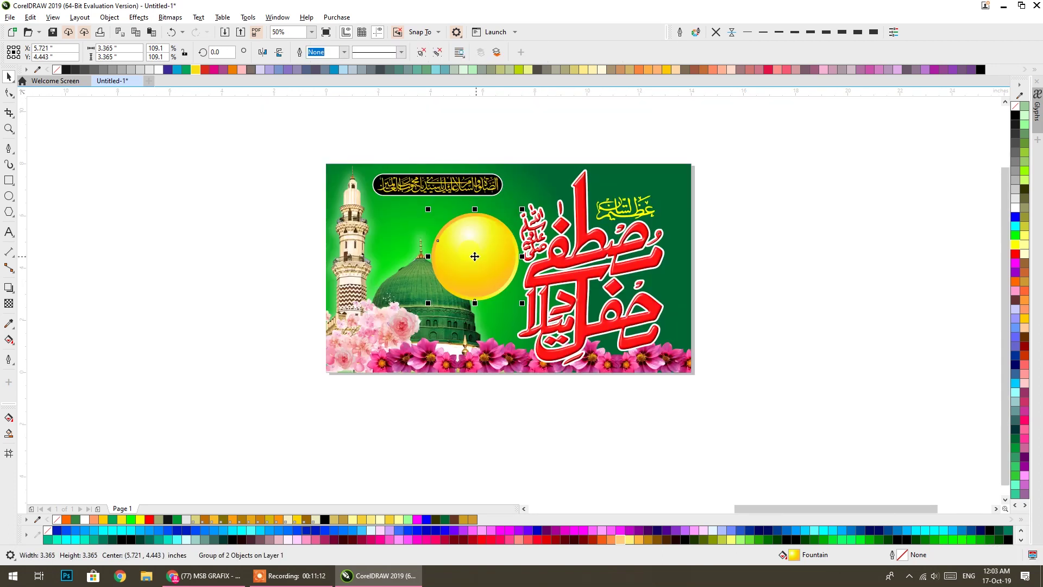
Move the red calligraphy slightly right and the yellow medallion a little right and down.
scroll(467, 242, down, 2)
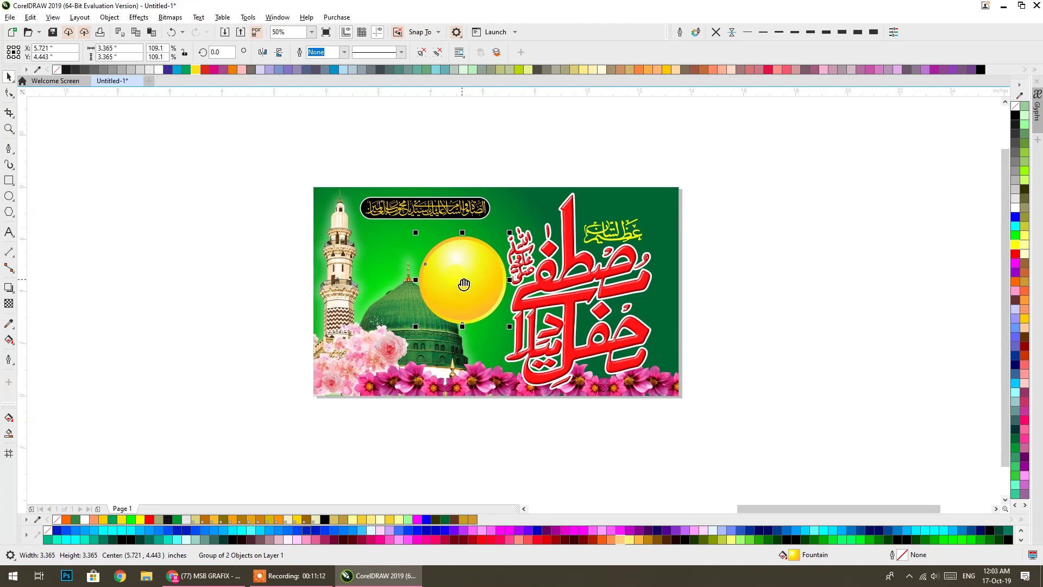
click(618, 277)
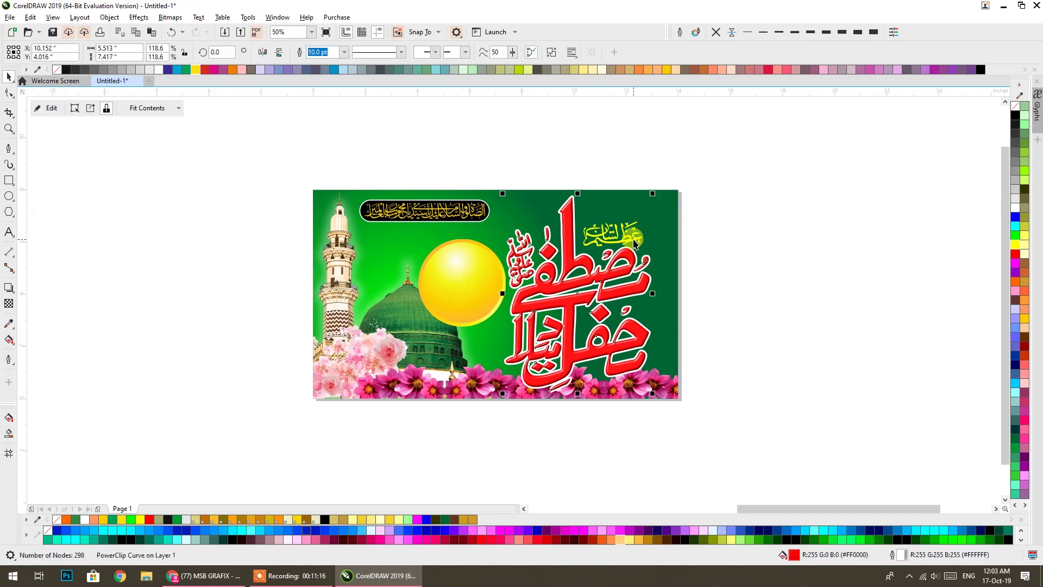
drag(634, 242, 625, 296)
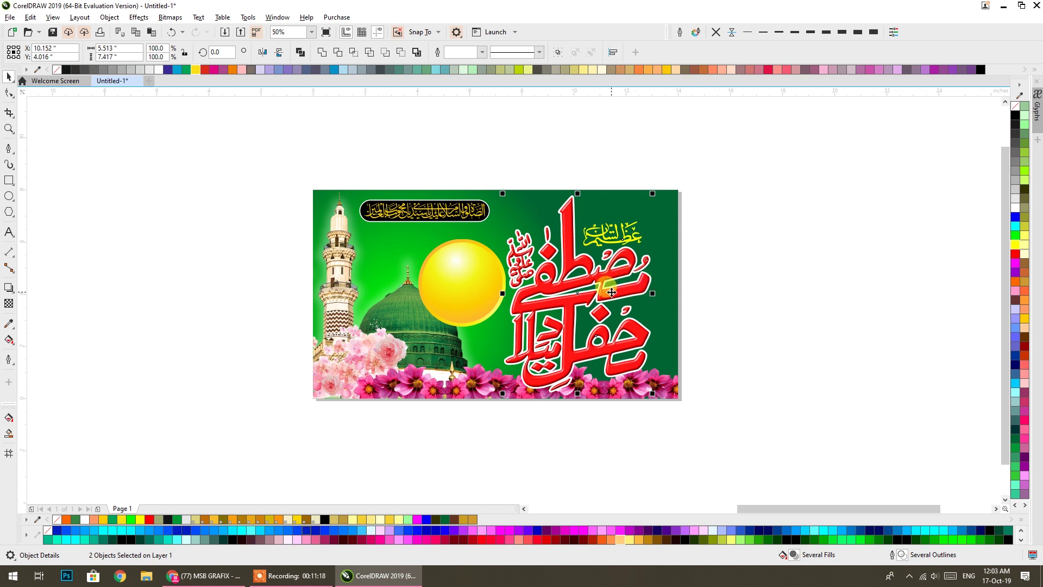
drag(624, 292, 627, 292)
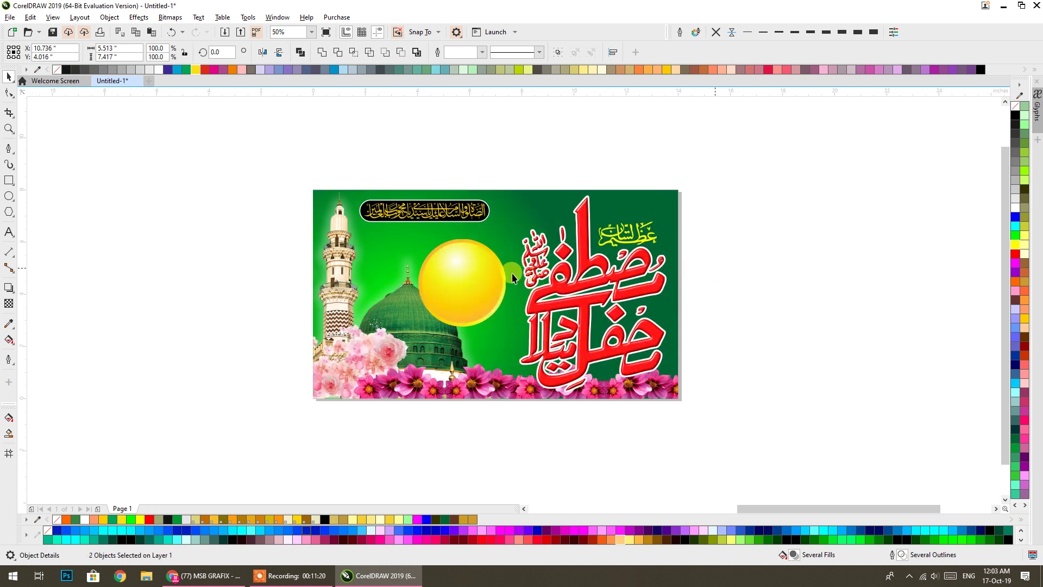
click(507, 279)
drag(487, 302, 494, 308)
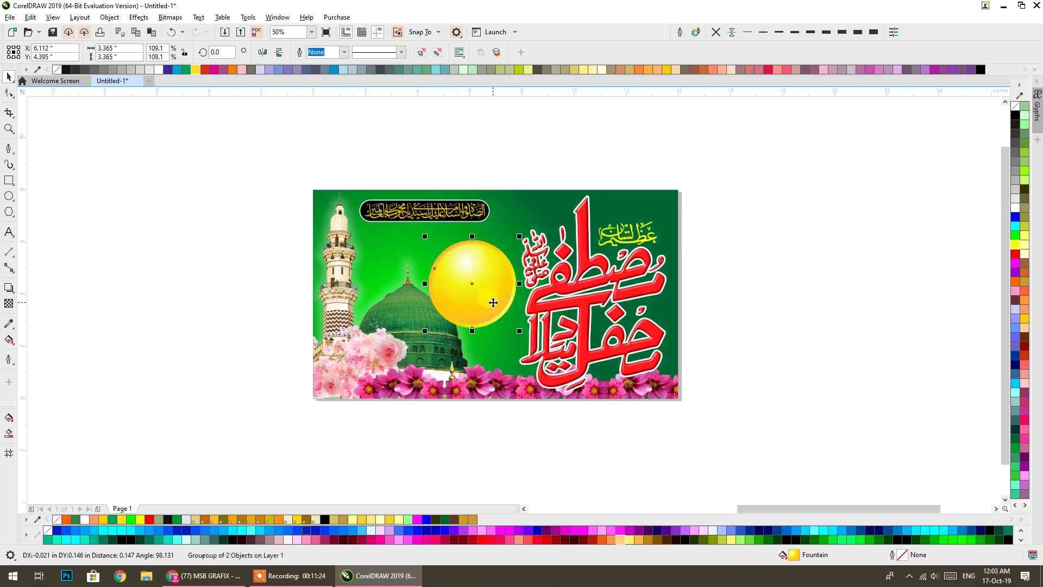
click(632, 297)
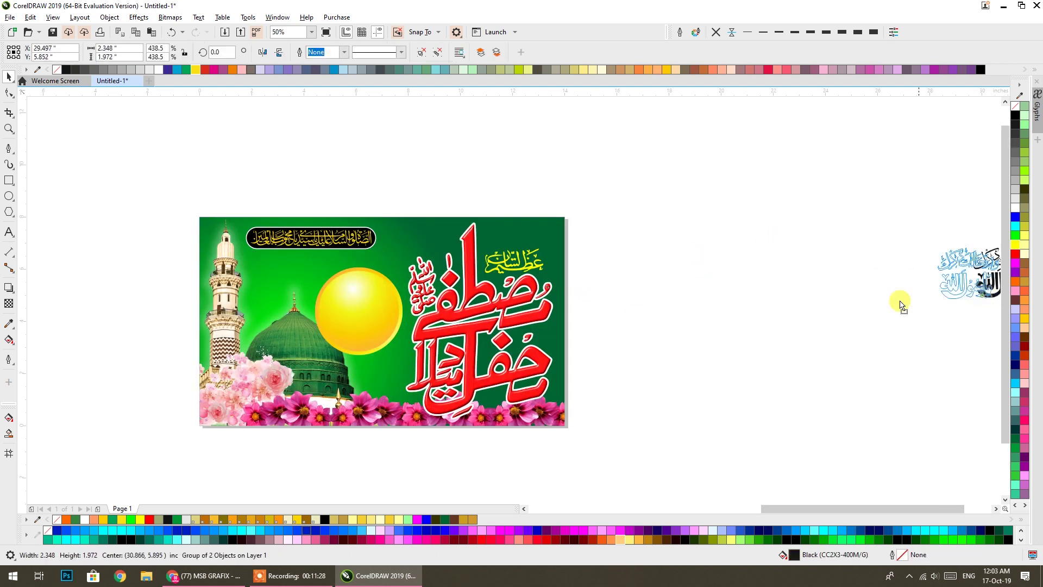
Centre the black calligraphy horizontally and vertically on the yellow medallion.
drag(986, 300, 750, 312)
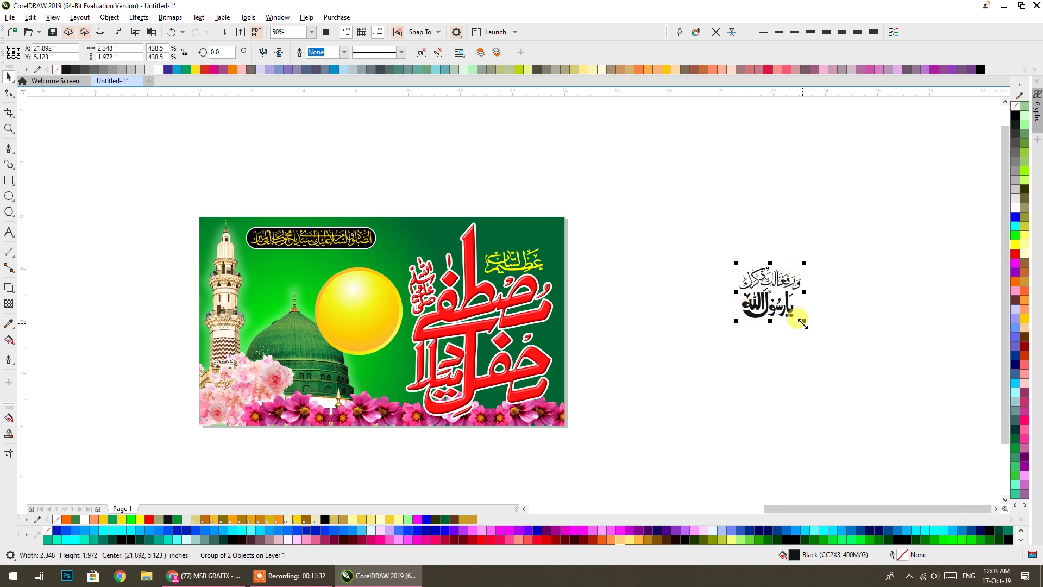
shift+click(342, 308)
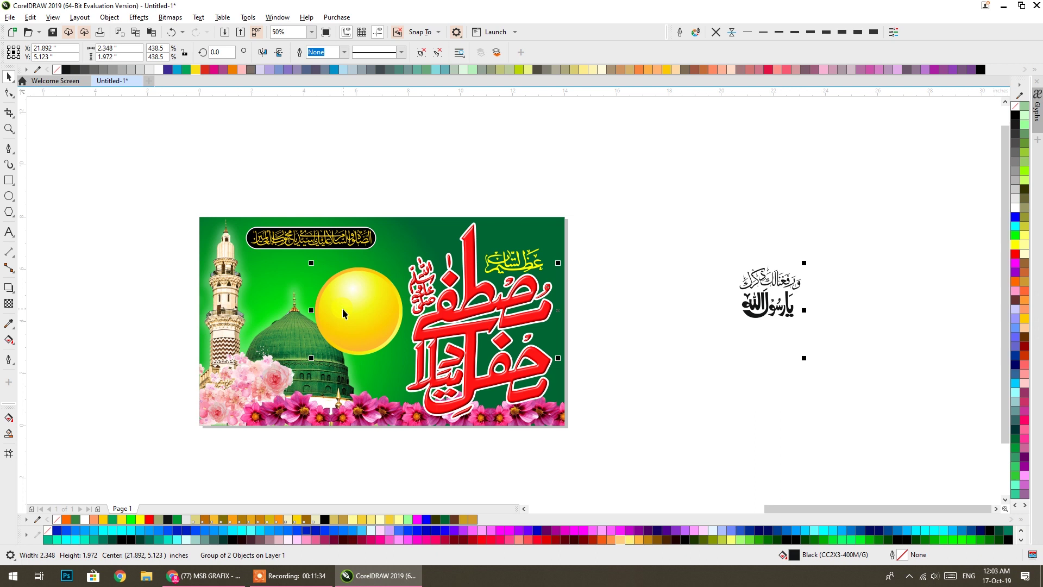
key(c)
key(e)
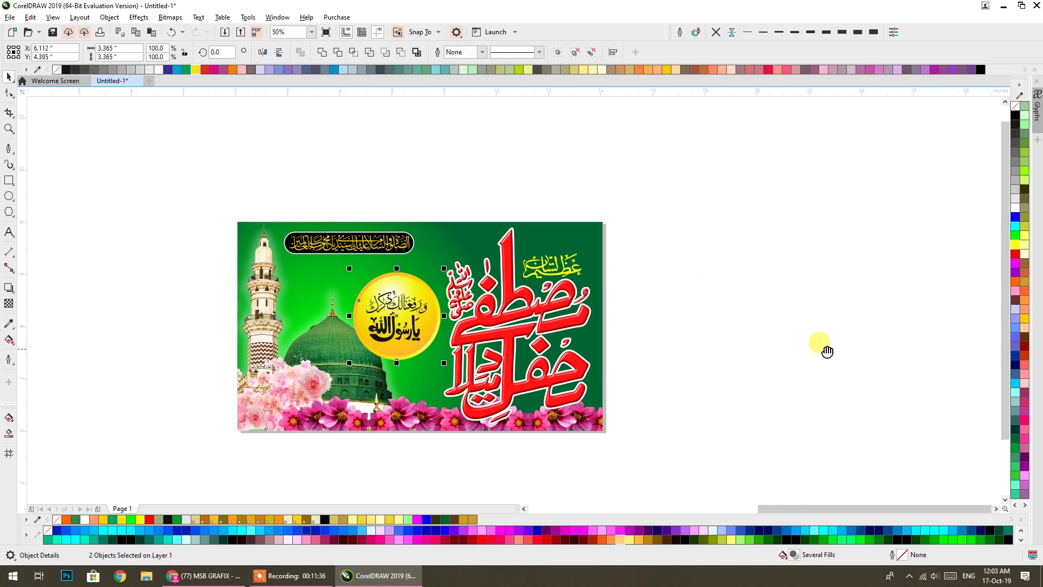
click(825, 354)
Enlarge the black calligraphy around its centre and move the medallion up and left.
scroll(395, 305, up, 1)
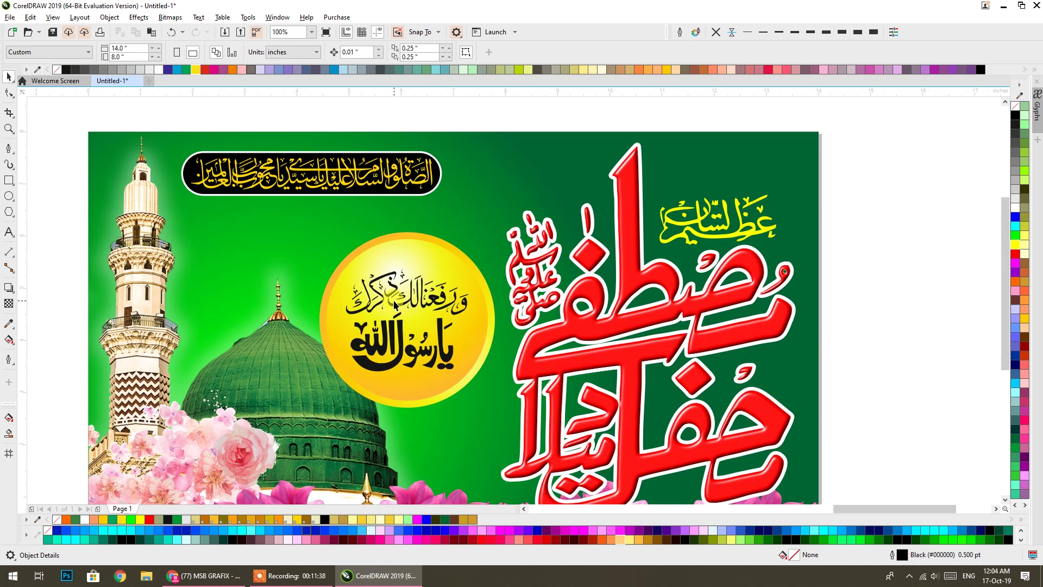
click(395, 308)
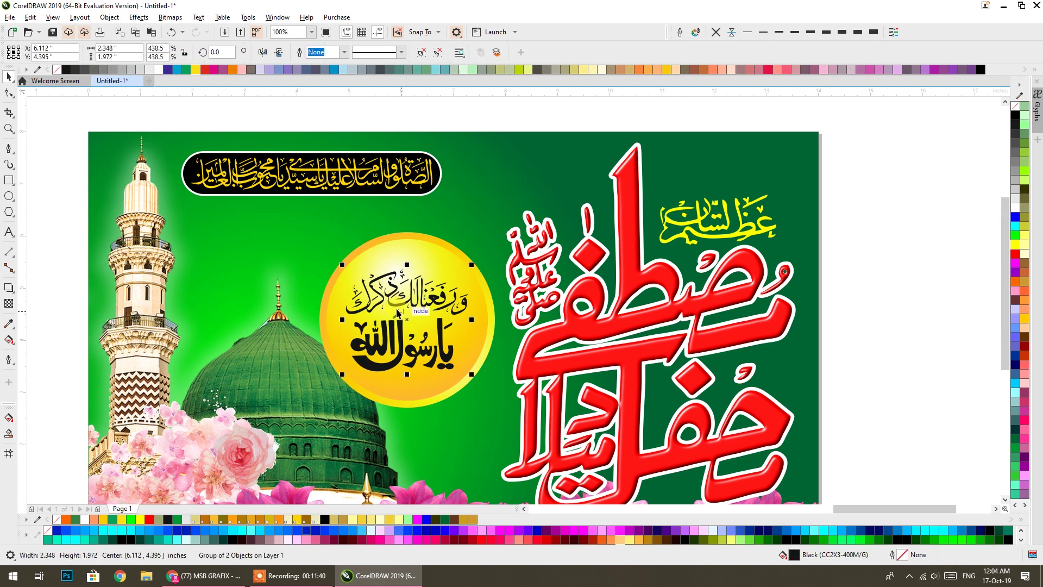
drag(471, 380, 482, 383)
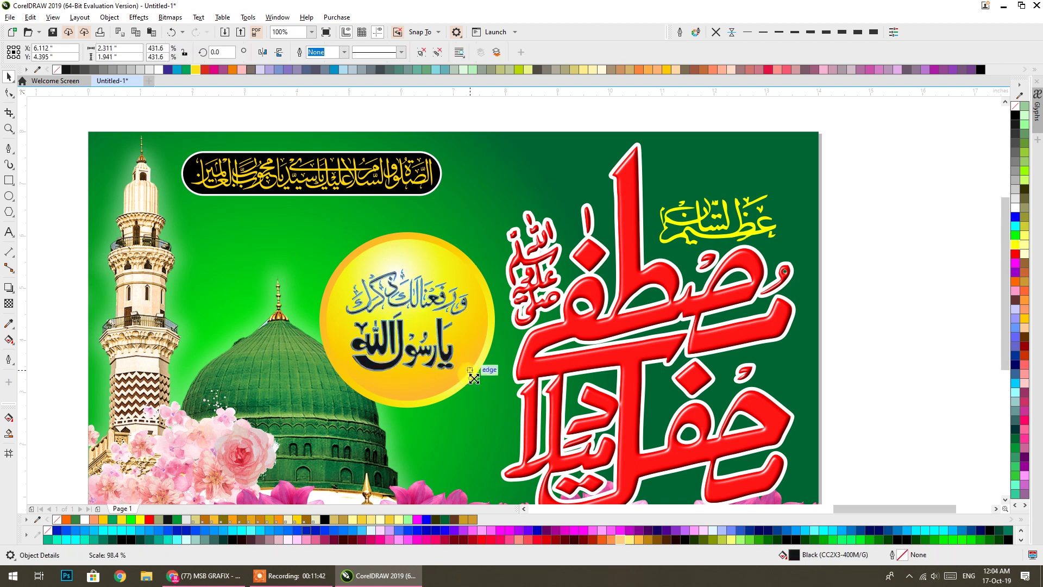
click(483, 291)
drag(460, 268, 446, 254)
scroll(447, 254, down, 2)
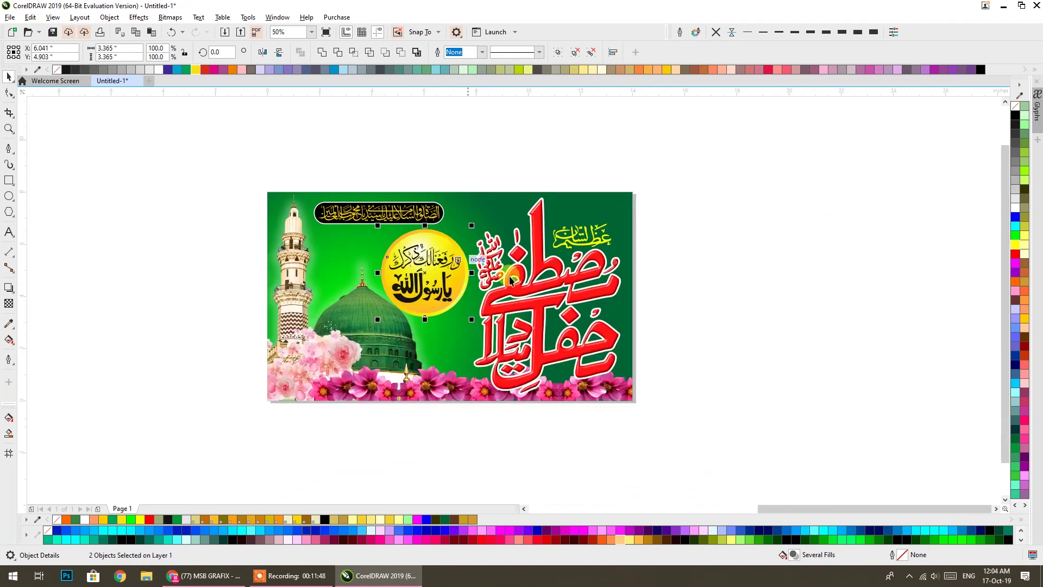
Inspect the drop shadow on the finished reference banner.
click(685, 301)
scroll(685, 301, down, 1)
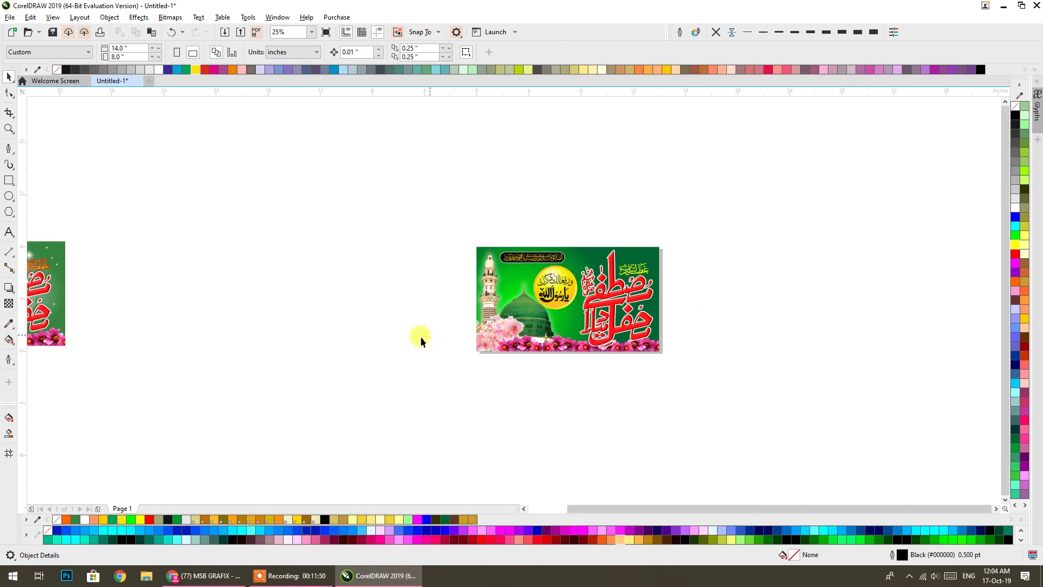
scroll(706, 338, left, 5)
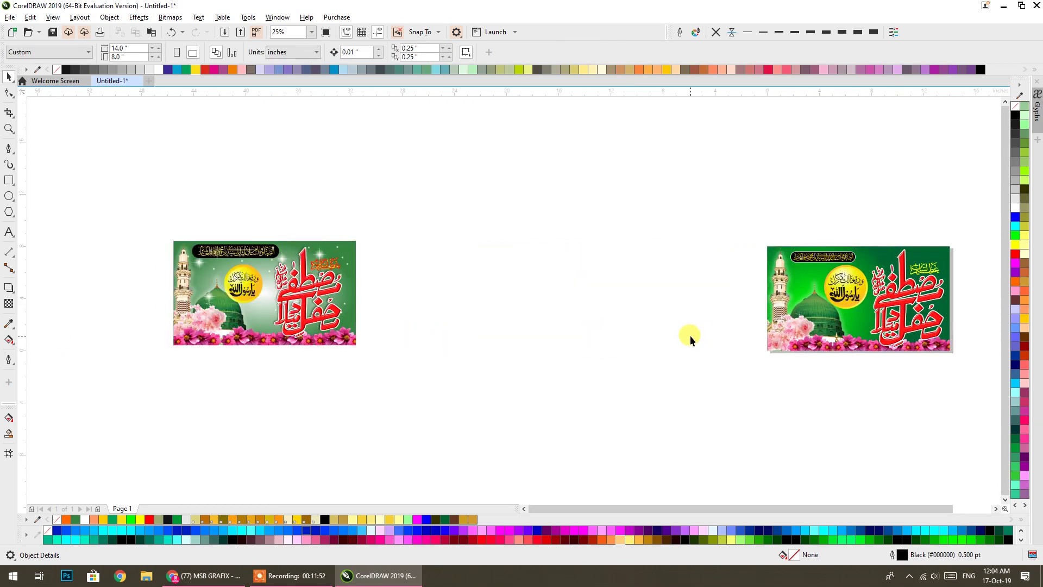
click(771, 257)
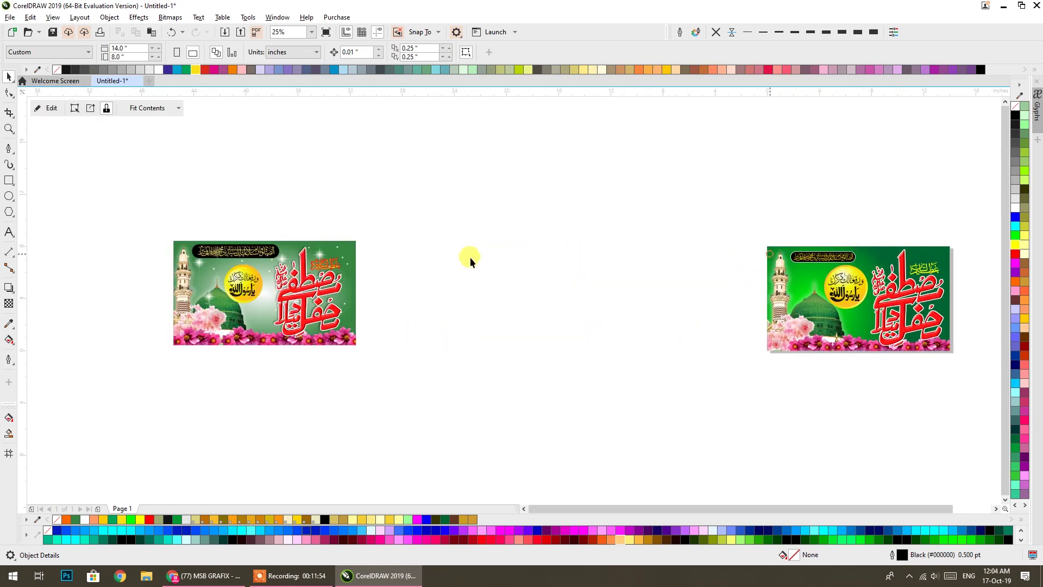
key(Tab)
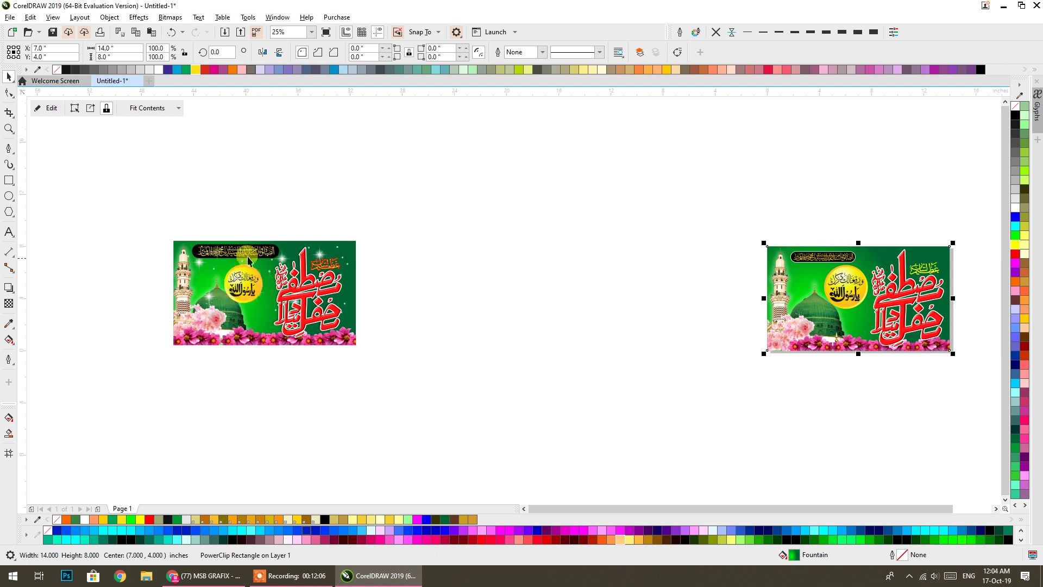
click(320, 256)
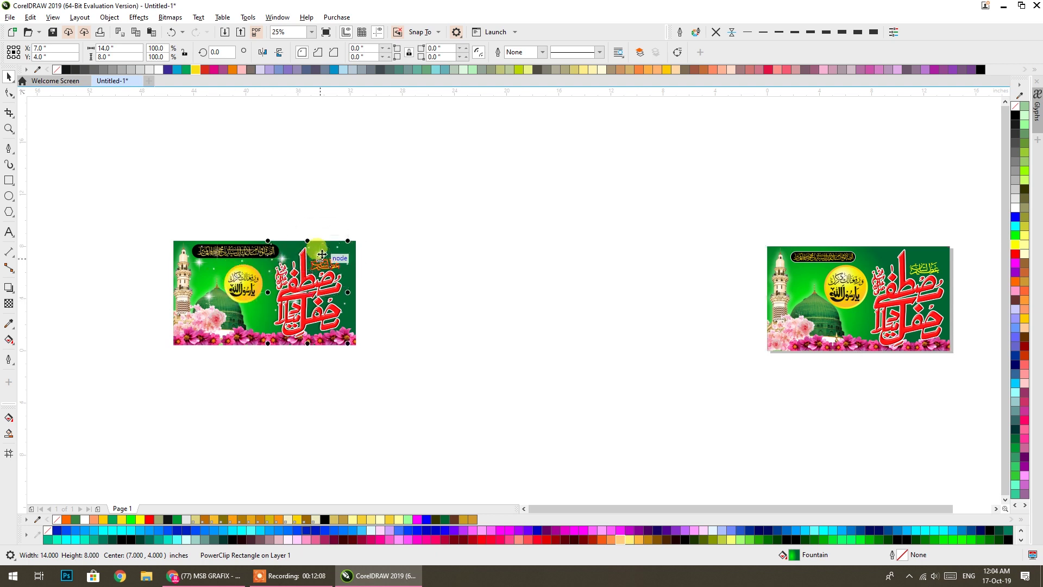
ctrl+click(320, 253)
ctrl+click(322, 252)
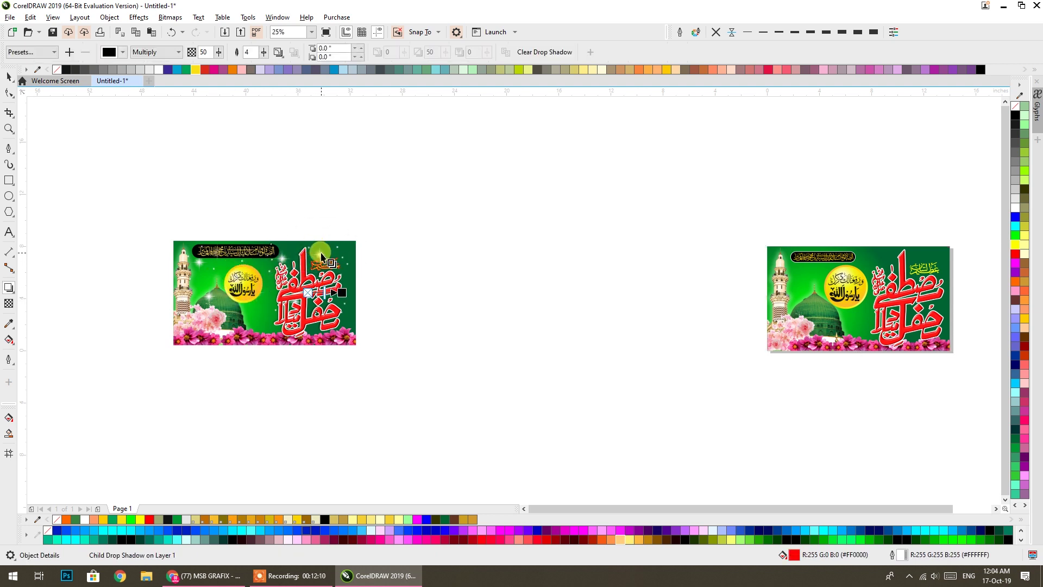
click(729, 316)
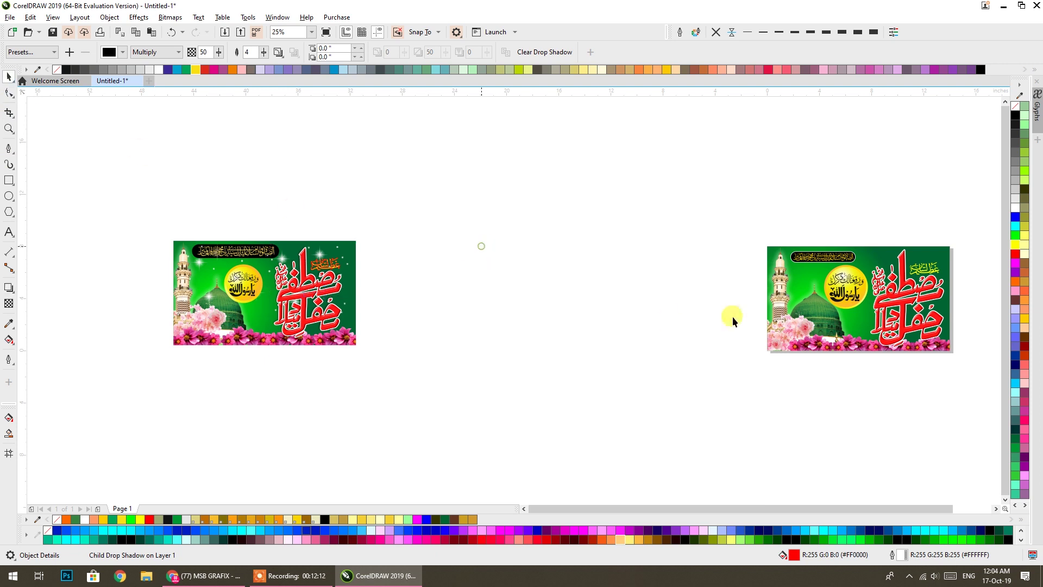
Group the black calligraphy with the yellow medallion as one object.
scroll(769, 316, right, 5)
scroll(488, 336, right, 5)
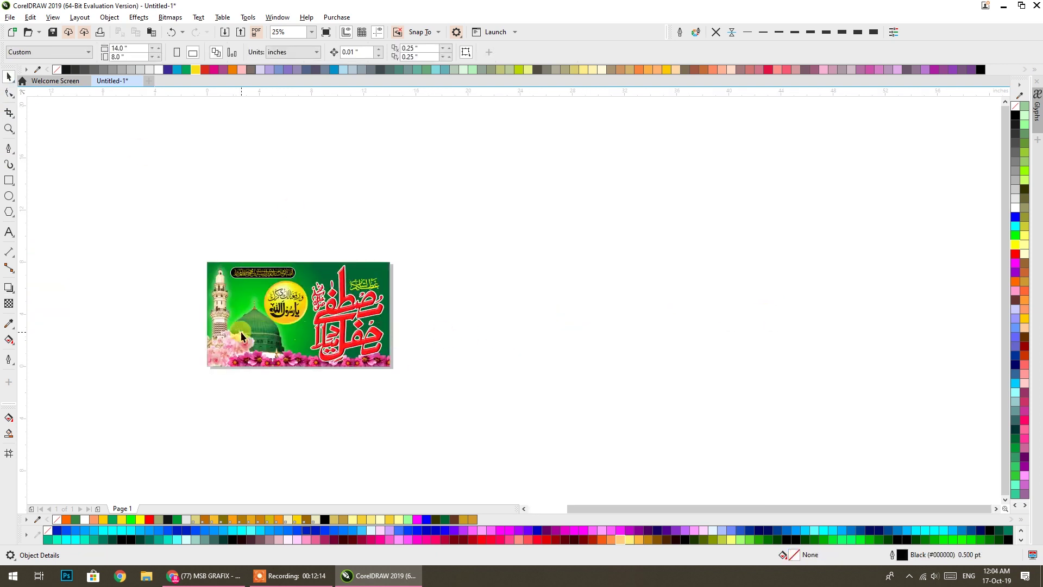
scroll(241, 331, up, 2)
scroll(240, 332, left, 5)
scroll(607, 279, up, 2)
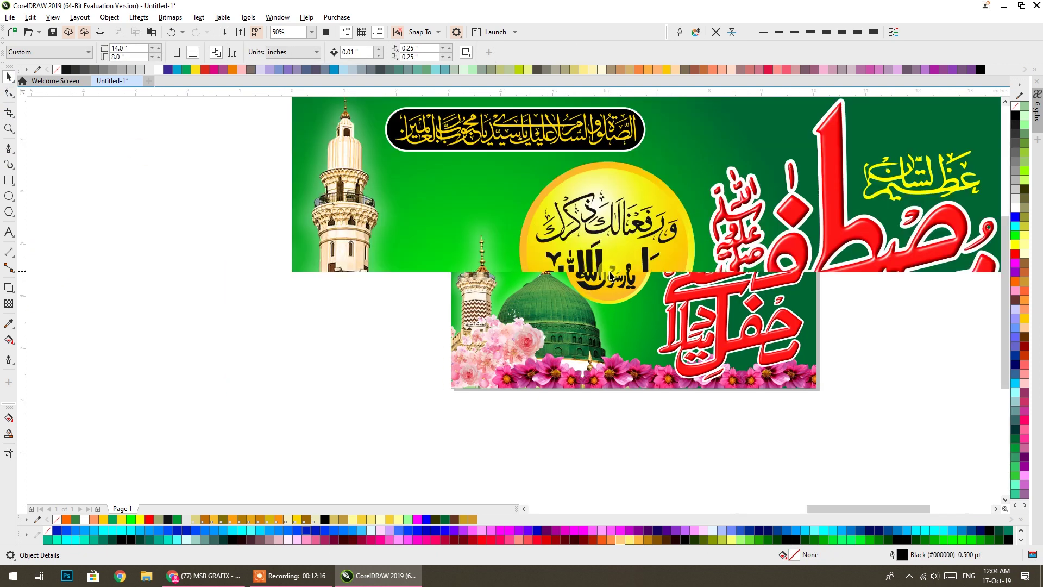
double_click(602, 275)
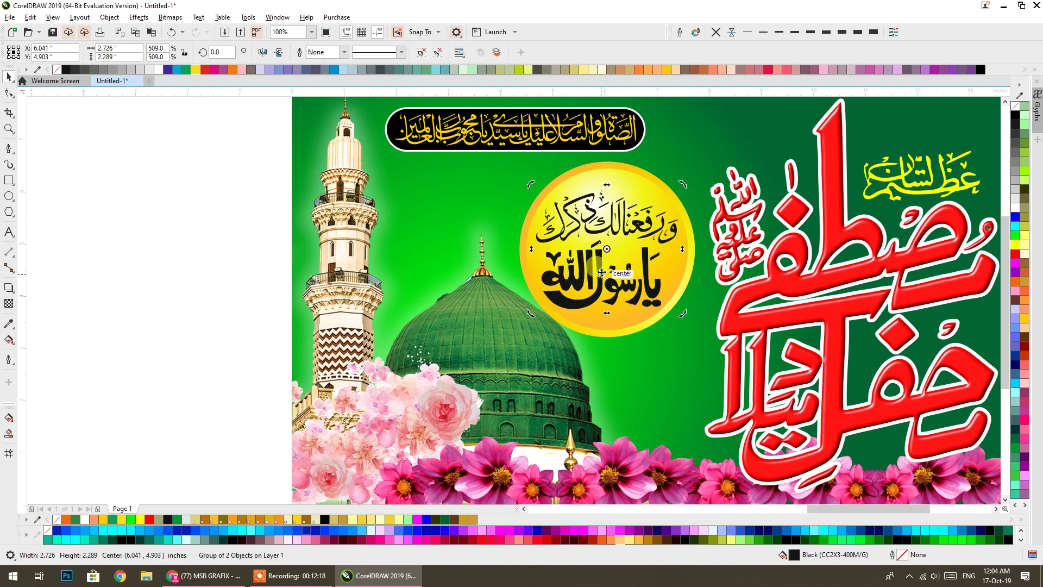
key(ctrl+u)
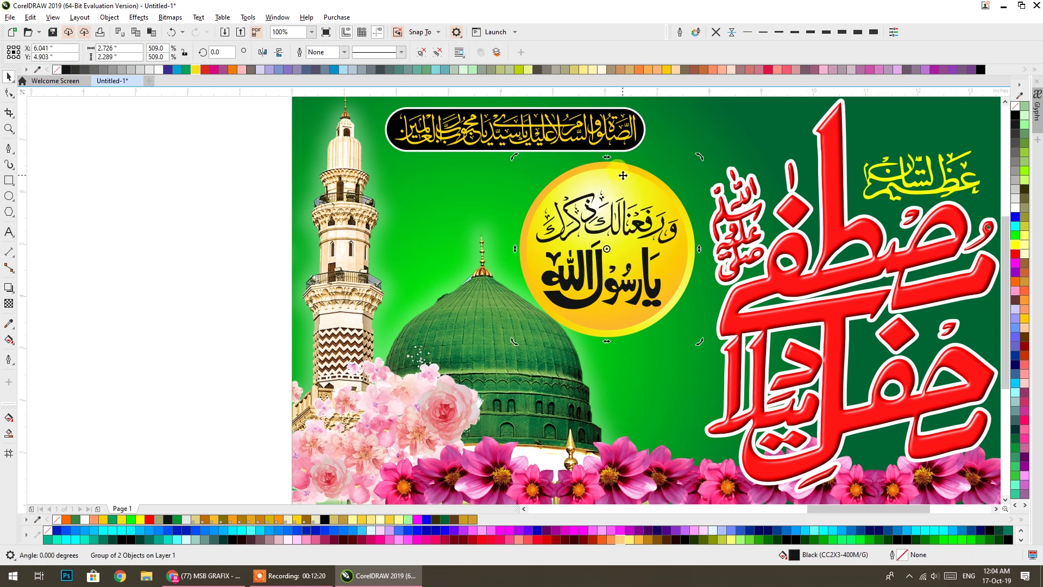
key(ctrl+g)
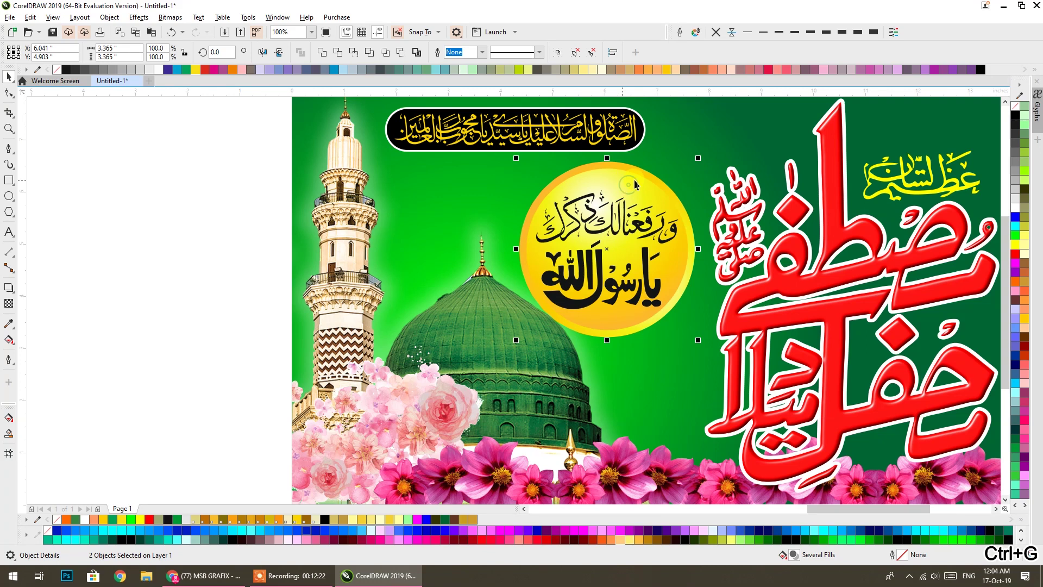
drag(301, 259, 398, 241)
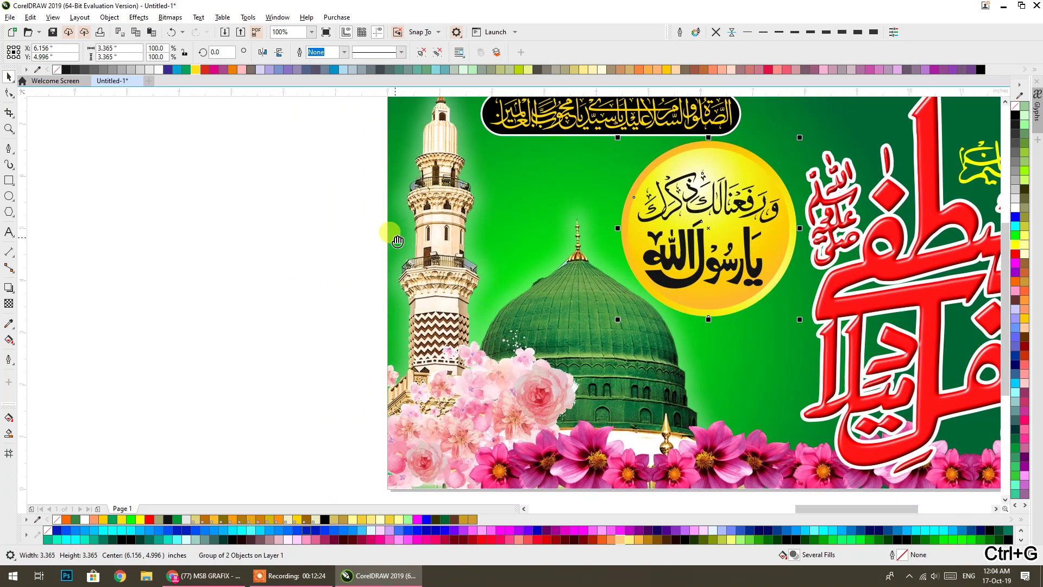
key(Escape)
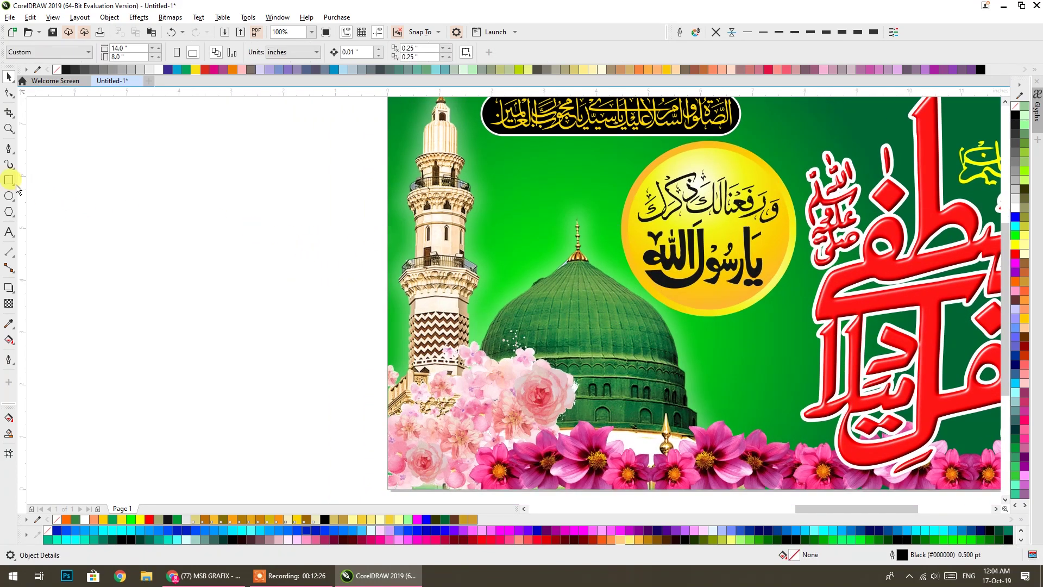
Draw a tall thin bar beside the banner and add a horizontal copy crossing it.
click(9, 180)
drag(292, 173, 302, 365)
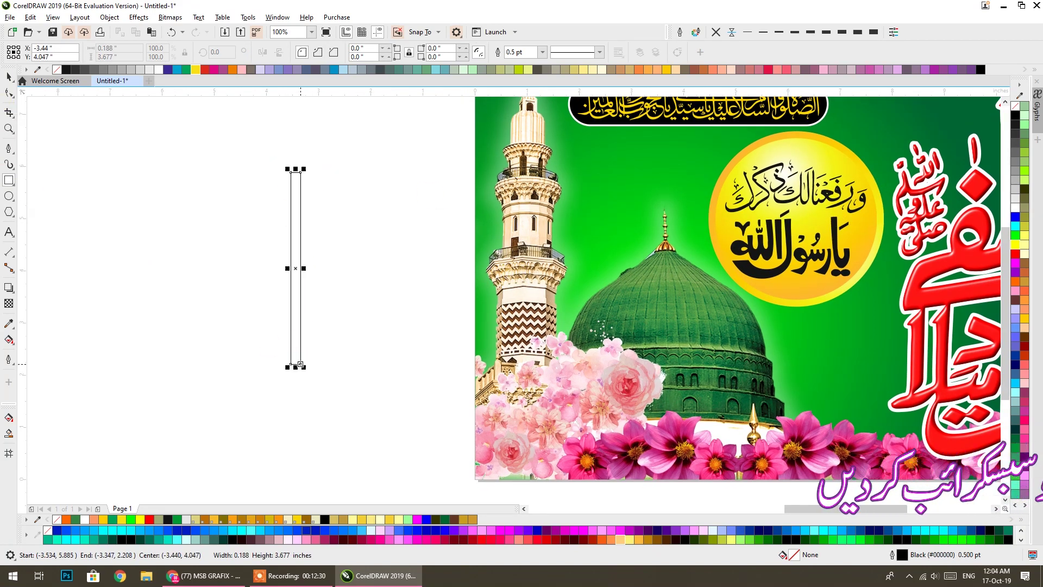
key(space)
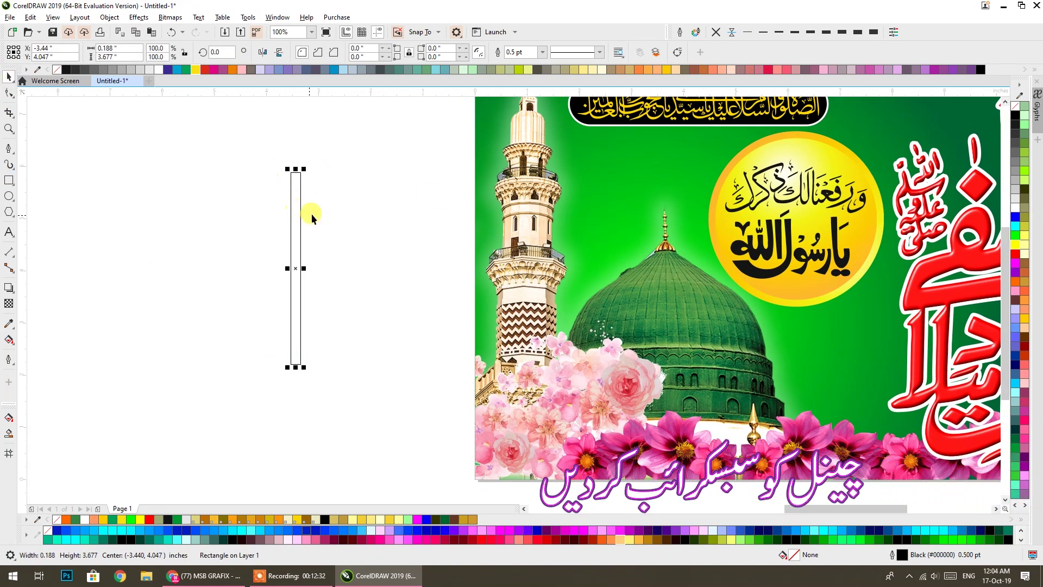
scroll(303, 218, left, 3)
click(456, 195)
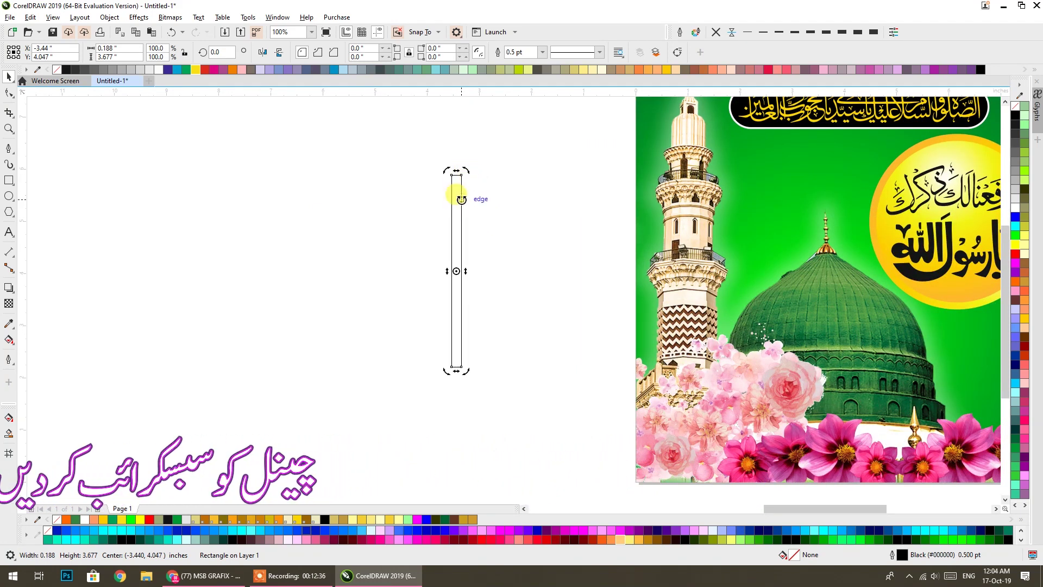
drag(469, 173, 520, 271)
right_click(522, 279)
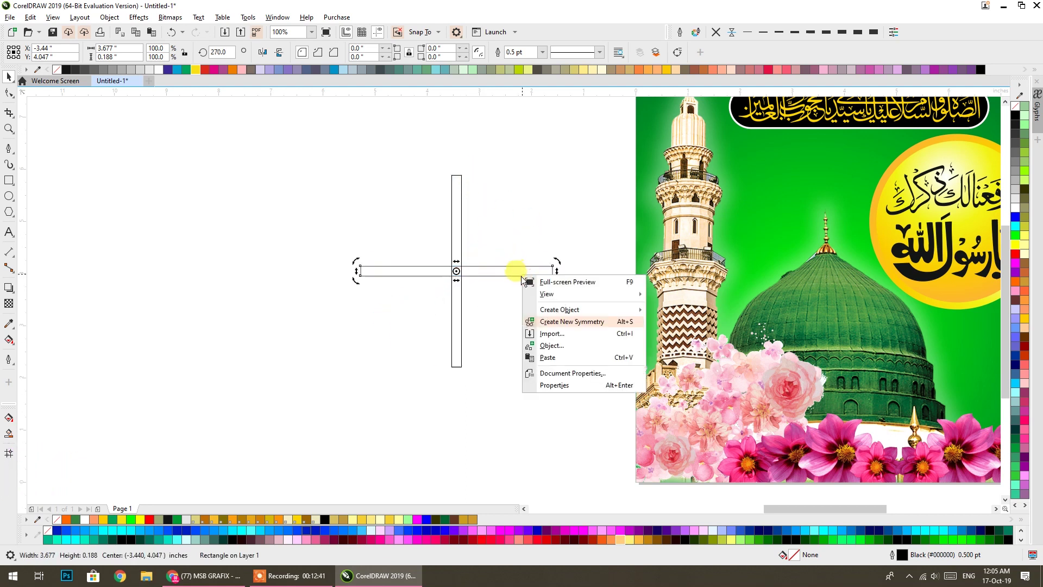
click(475, 308)
click(535, 329)
Add diagonal copies of both crossed bars and shrink them about the centre.
drag(583, 370, 309, 151)
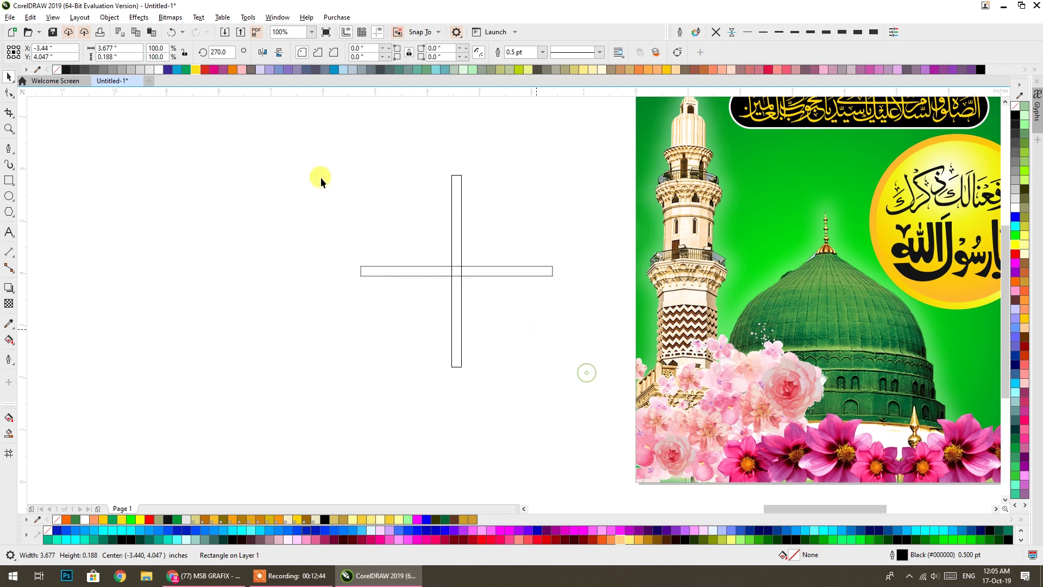
click(461, 197)
drag(556, 169, 572, 259)
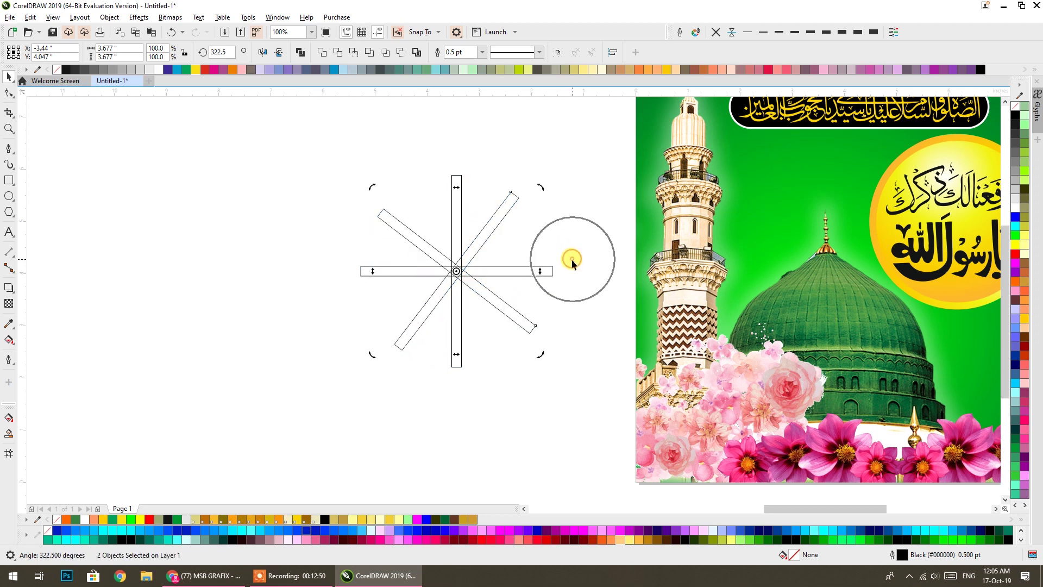
click(532, 330)
drag(538, 352, 514, 329)
Draw a circle, centre it on the bars with C and E, and group all five pieces.
click(9, 195)
mouse_move(127, 177)
mouse_down()
mouse_move(296, 346)
mouse_move(272, 322)
mouse_up()
click(9, 78)
shift+click(457, 276)
key(c)
key(e)
drag(317, 152, 572, 389)
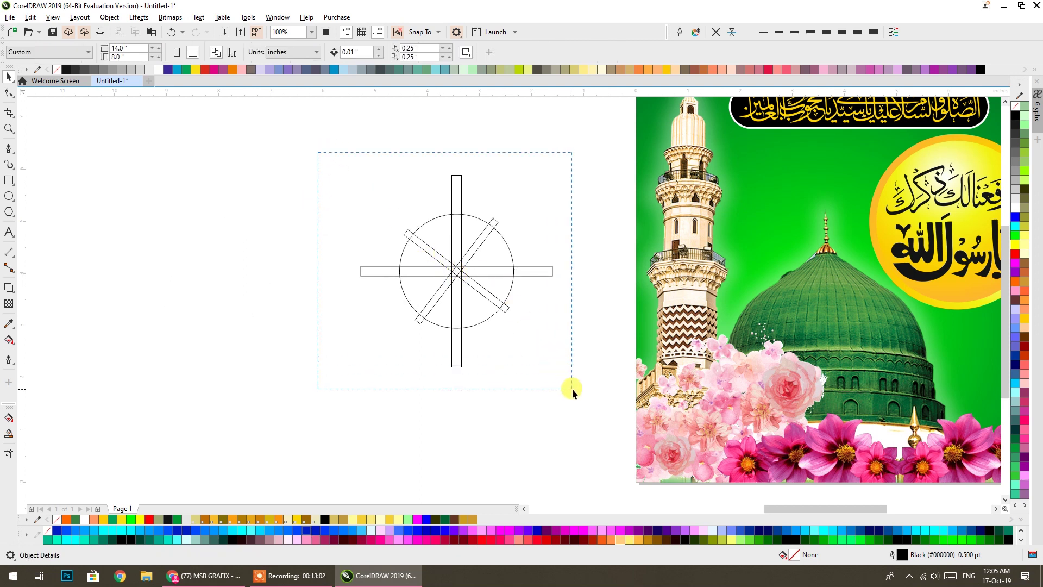
key(ctrl+g)
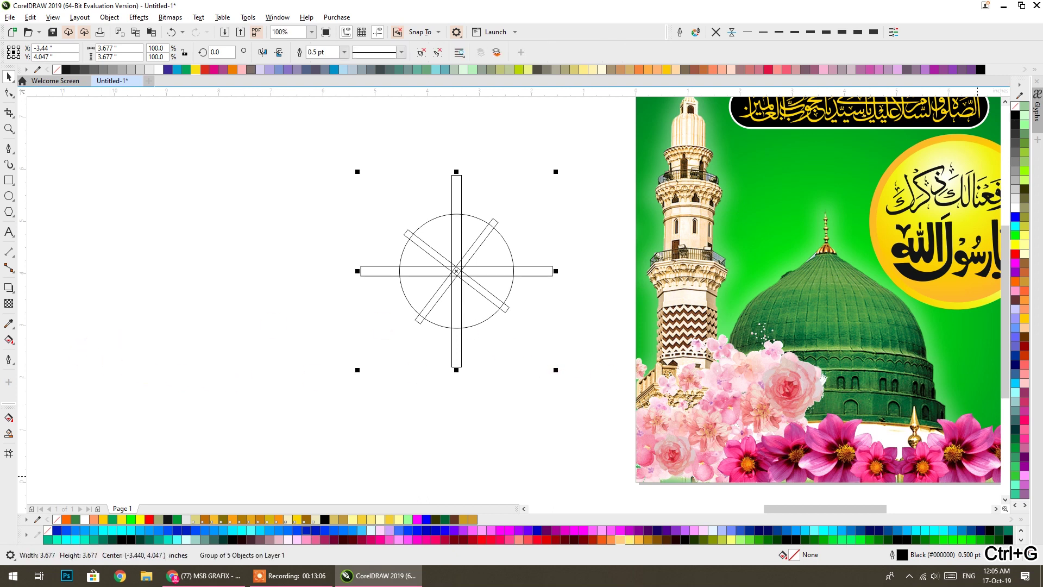
Fill the star red, remove its outline, add elliptical fountain transparency, and shrink it to ~30%.
click(1015, 254)
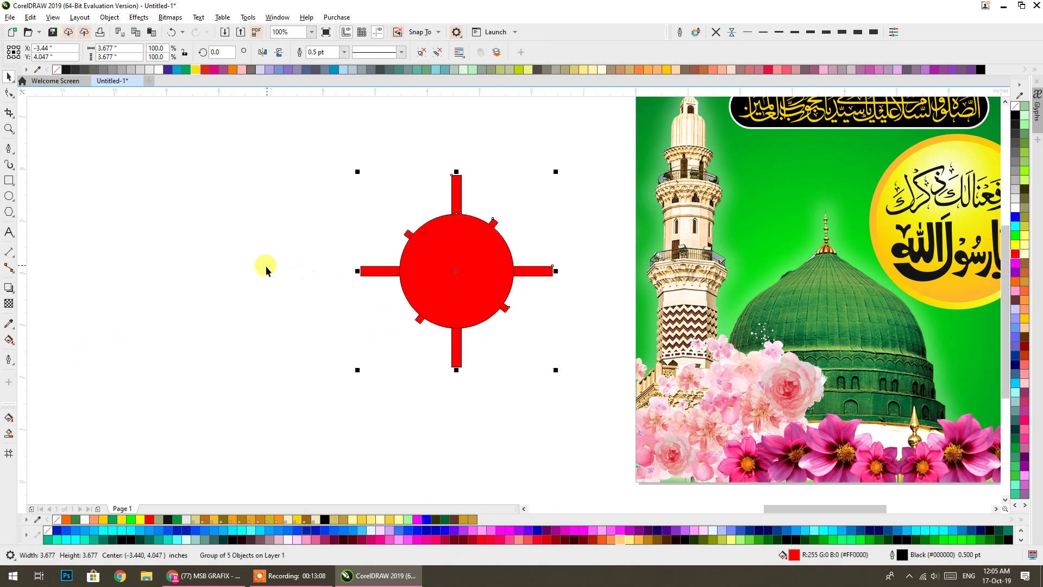
click(714, 32)
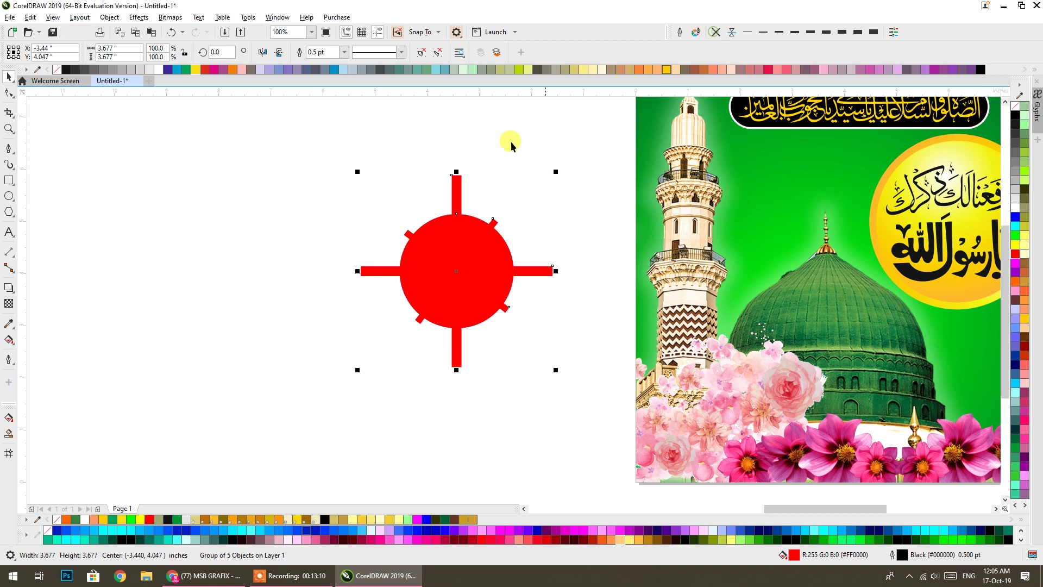
click(9, 303)
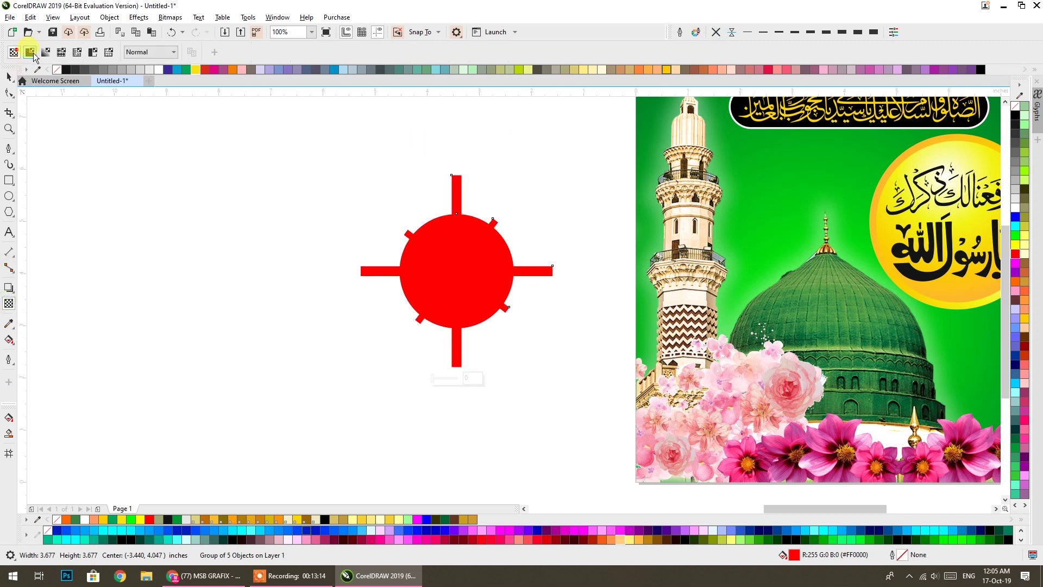
click(46, 53)
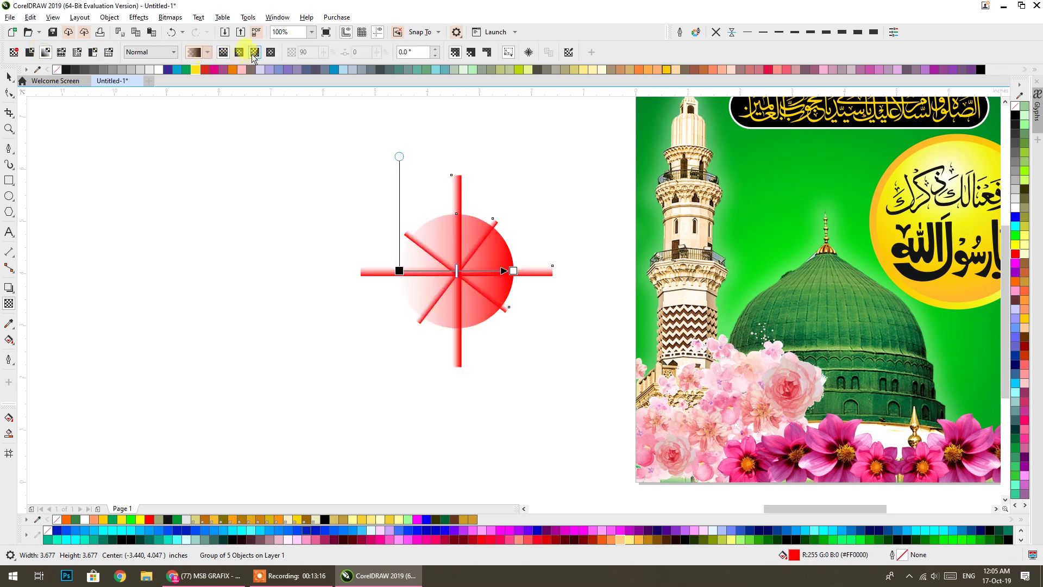
click(239, 52)
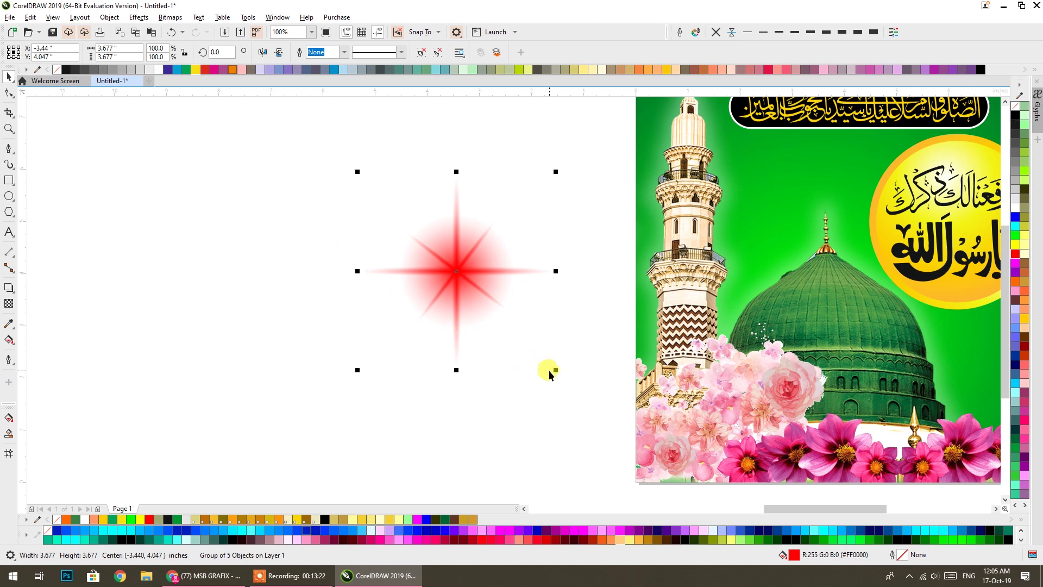
drag(556, 372, 396, 240)
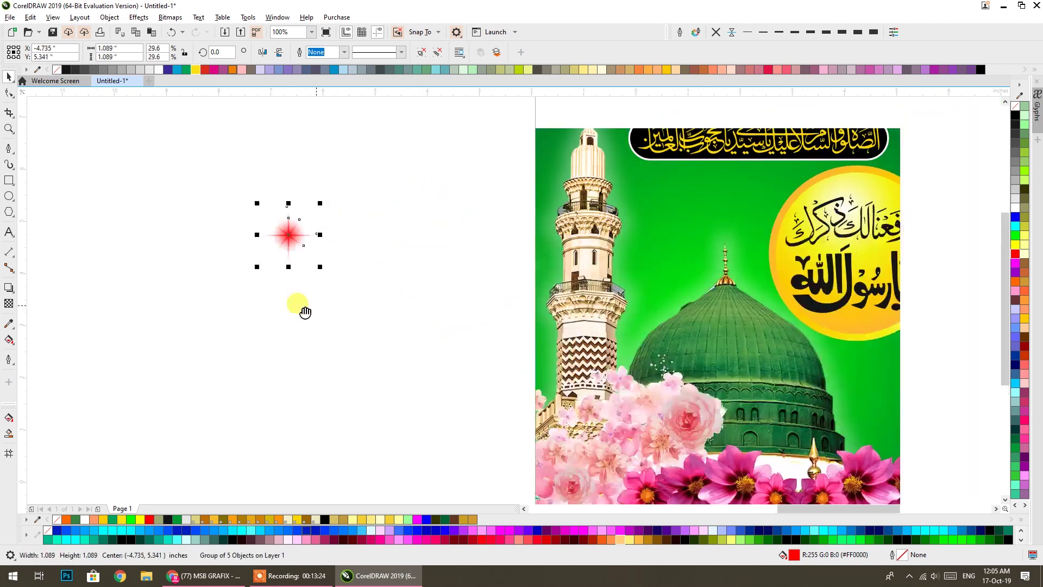
Move the sparkle onto the banner near the dome, make it white, and add upper copies.
drag(245, 252, 629, 292)
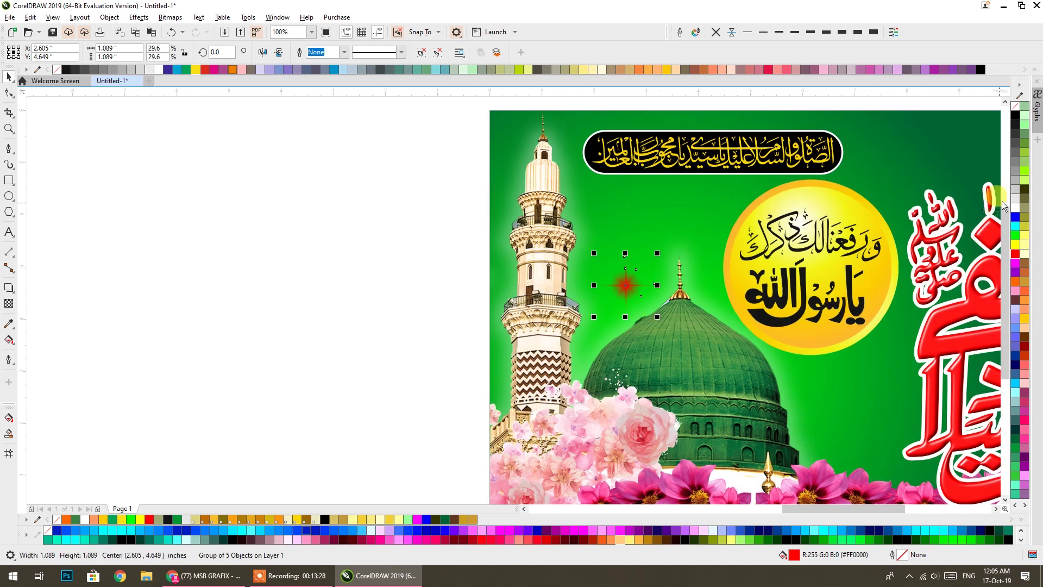
click(1012, 210)
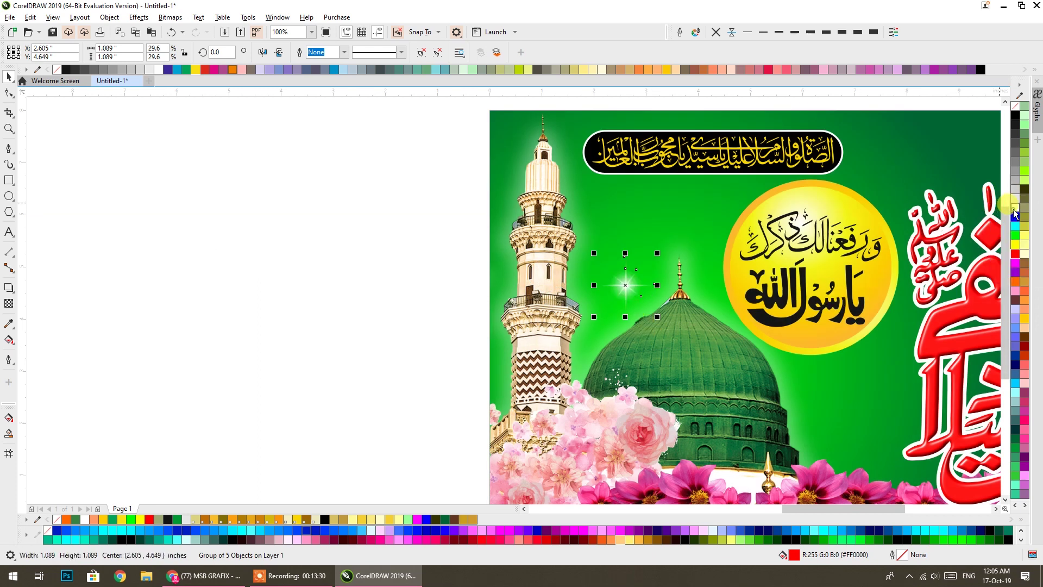
drag(656, 253, 692, 218)
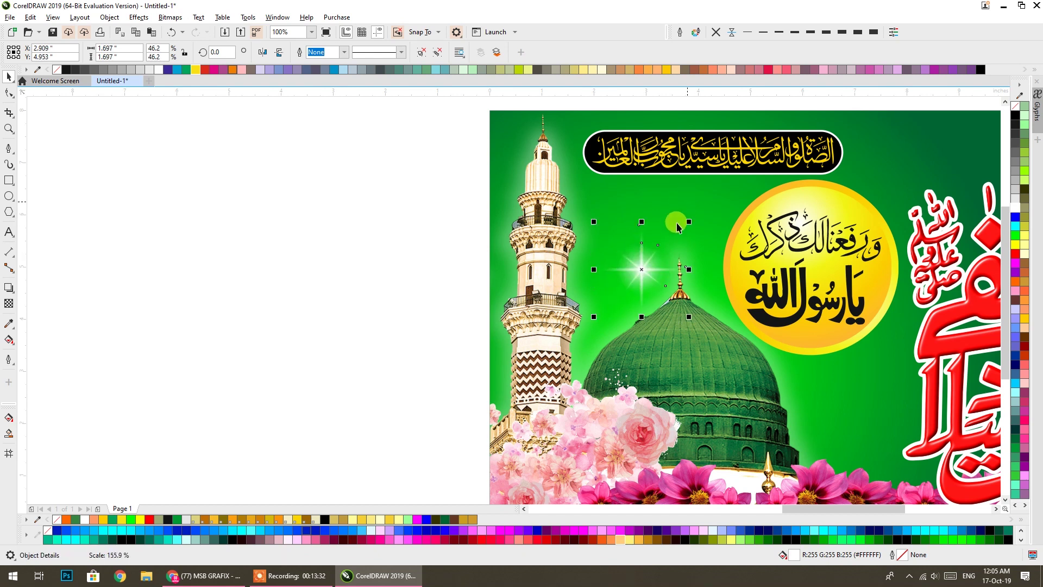
mouse_move(640, 267)
mouse_down()
mouse_move(628, 279)
mouse_move(699, 216)
mouse_move(692, 231)
mouse_up()
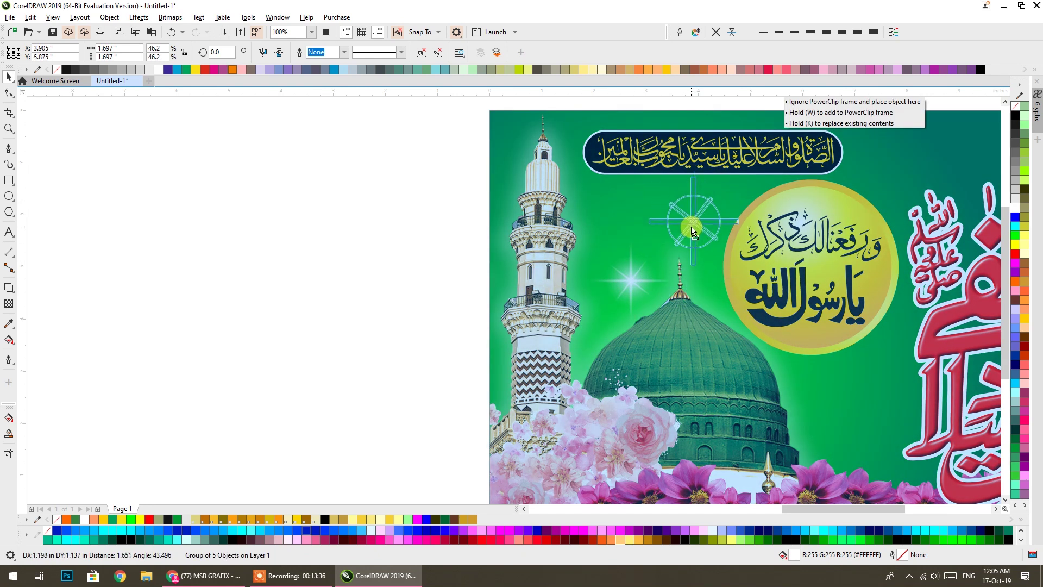
mouse_move(692, 230)
mouse_down()
mouse_move(885, 183)
mouse_move(792, 314)
mouse_move(784, 279)
mouse_up()
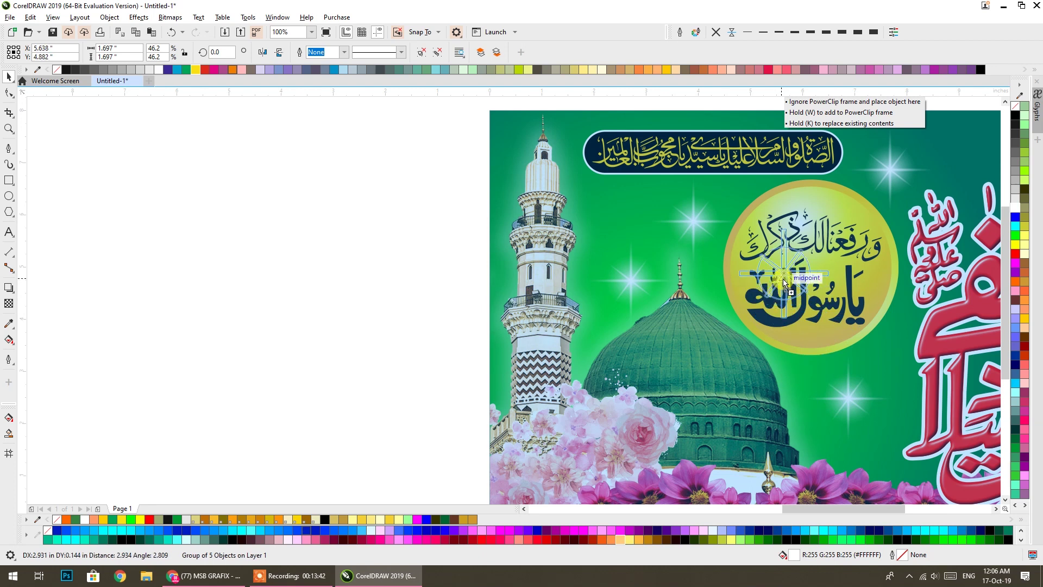
Place sparkle copies near the yellow medallion, on the red calligraphy, and beside the minaret.
scroll(784, 279, right, 1)
scroll(783, 279, right, 6)
mouse_move(357, 263)
mouse_down()
mouse_move(660, 138)
mouse_move(599, 378)
mouse_move(433, 456)
mouse_move(305, 321)
mouse_up()
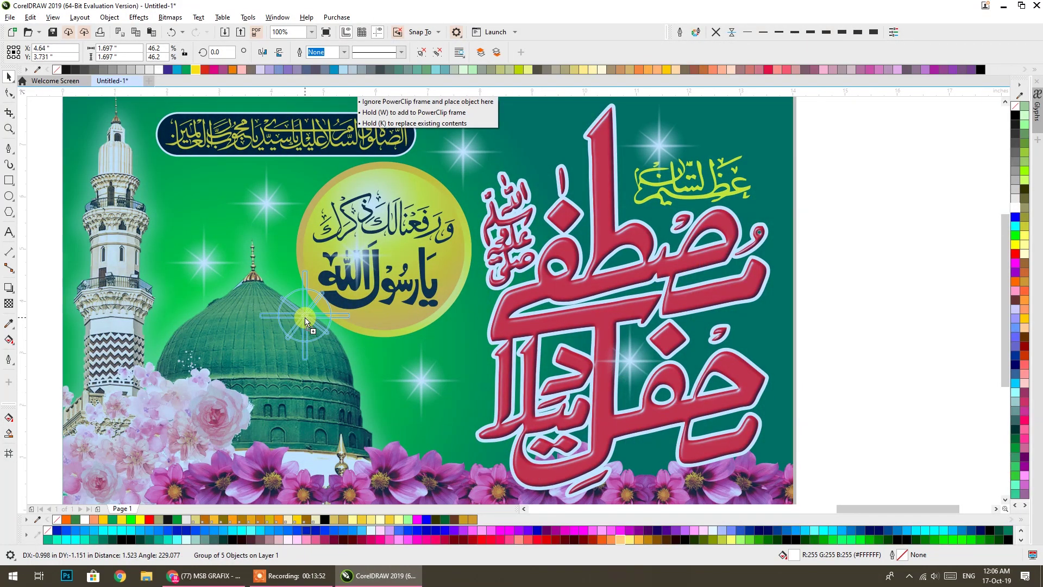
mouse_move(305, 320)
mouse_down()
mouse_move(729, 294)
mouse_move(592, 194)
mouse_up()
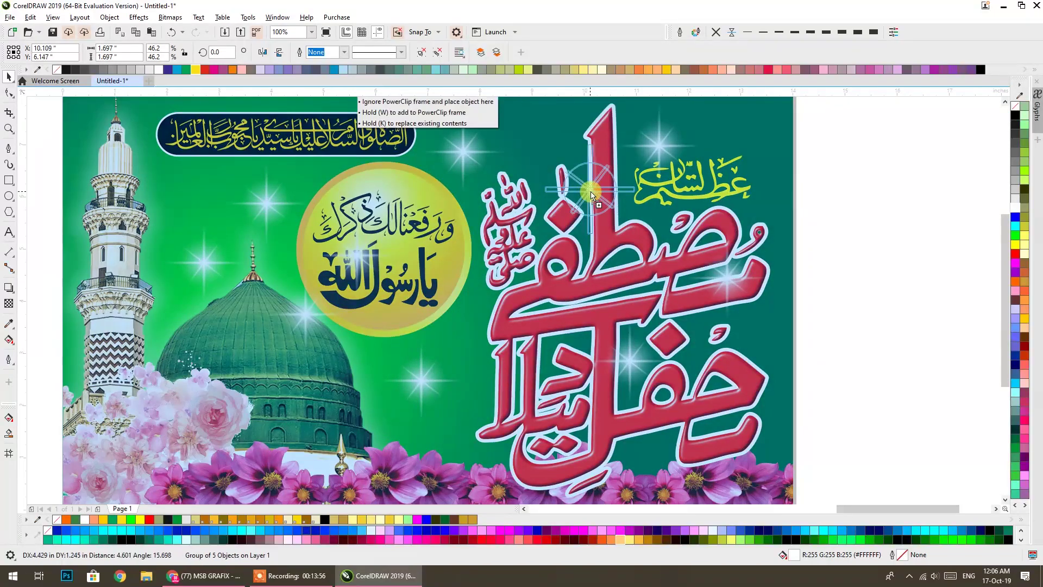
mouse_move(591, 194)
mouse_down()
mouse_move(718, 360)
mouse_move(145, 169)
mouse_up()
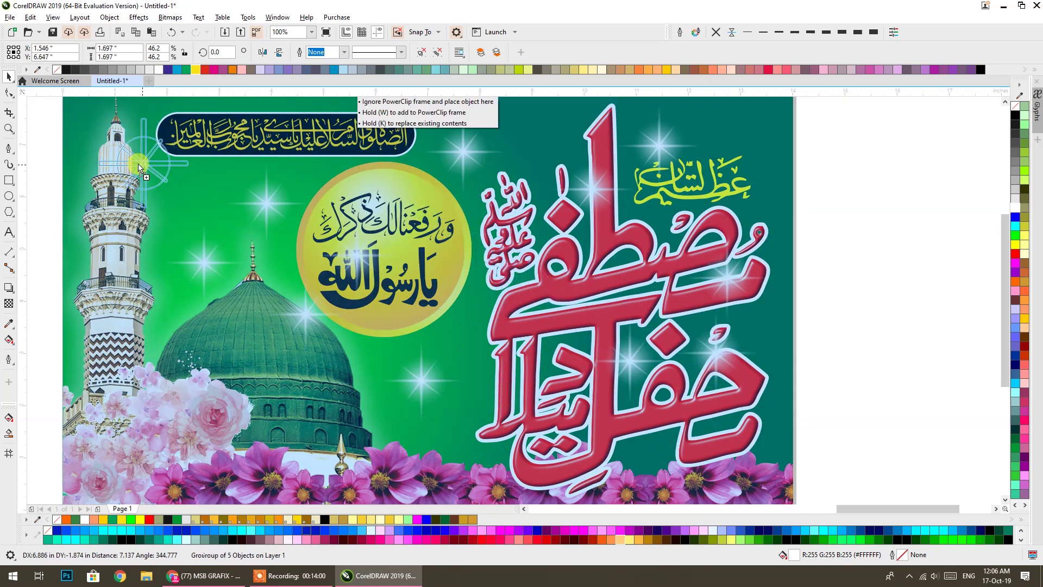
drag(146, 169, 192, 227)
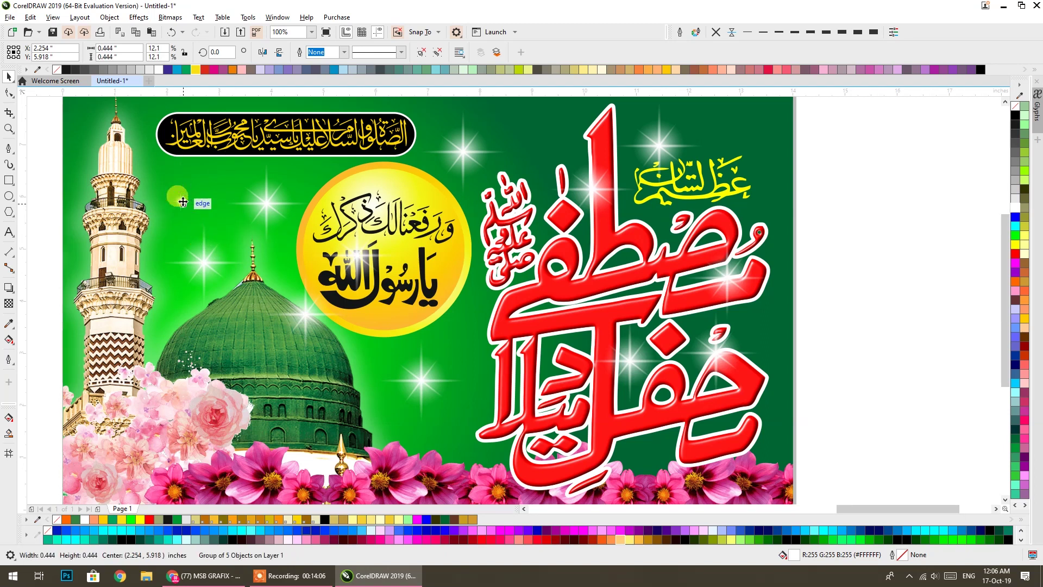
Scatter small sparkles in the upper right, the right side, over the calligraphy and near the minaret top.
drag(181, 202, 716, 119)
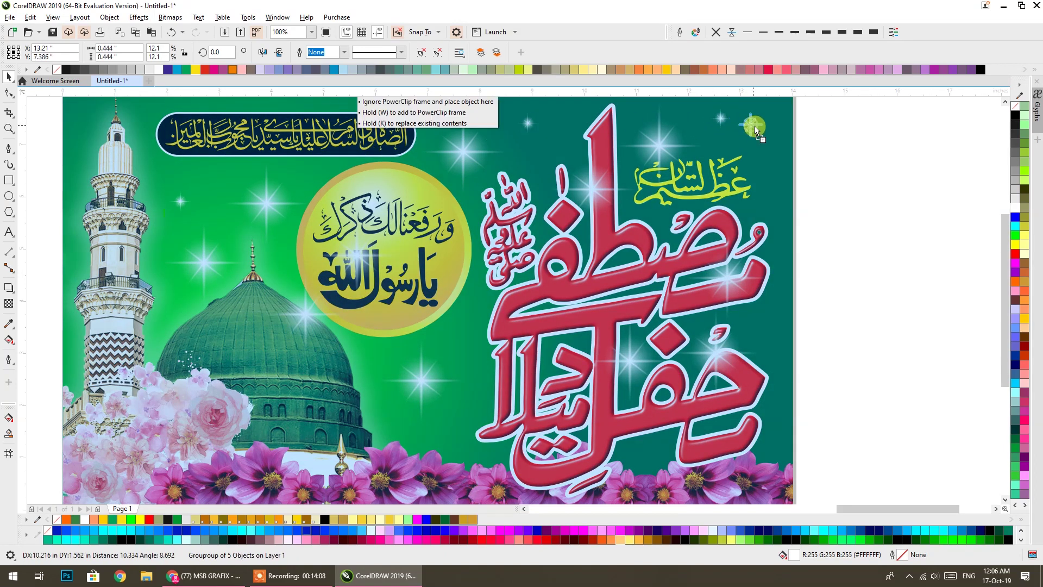
mouse_move(715, 119)
mouse_down()
mouse_move(771, 407)
mouse_move(649, 459)
mouse_up()
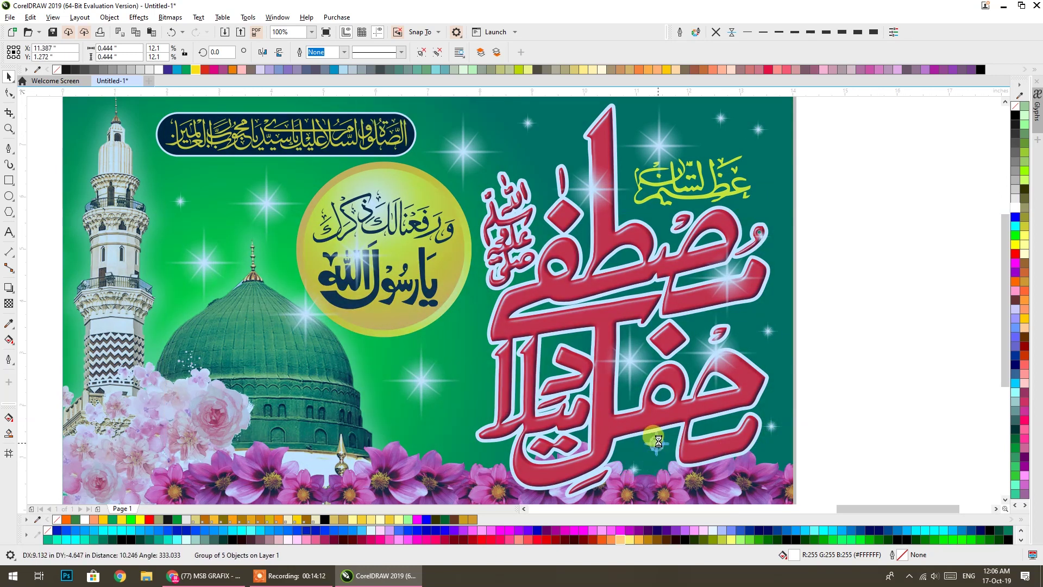
mouse_move(649, 460)
mouse_down()
mouse_move(460, 384)
mouse_move(360, 386)
mouse_move(131, 146)
mouse_move(418, 180)
mouse_up()
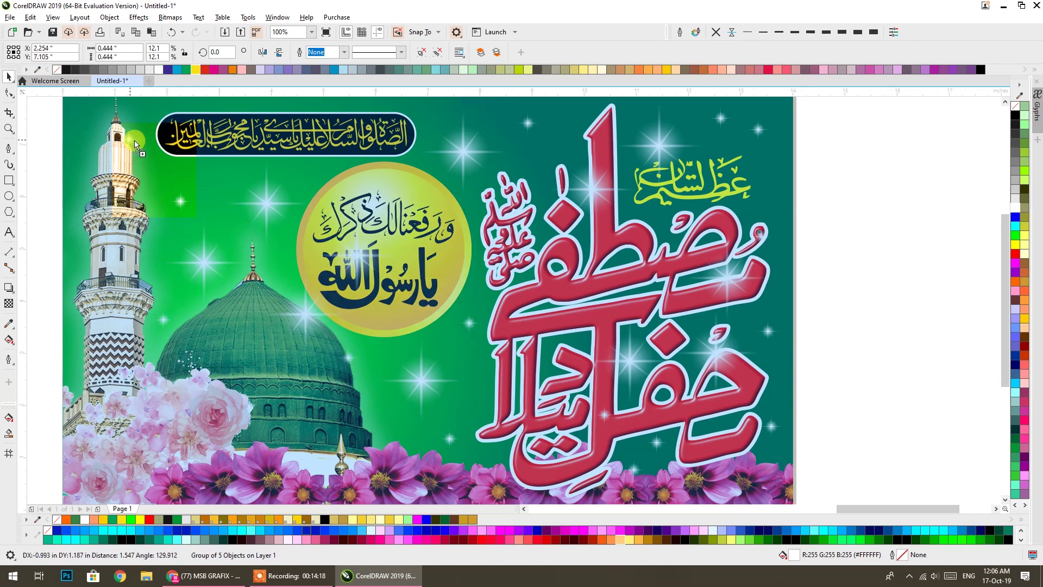
mouse_move(418, 180)
mouse_down()
mouse_move(682, 115)
mouse_move(562, 119)
mouse_move(564, 277)
mouse_move(603, 255)
mouse_up()
scroll(690, 290, down, 1)
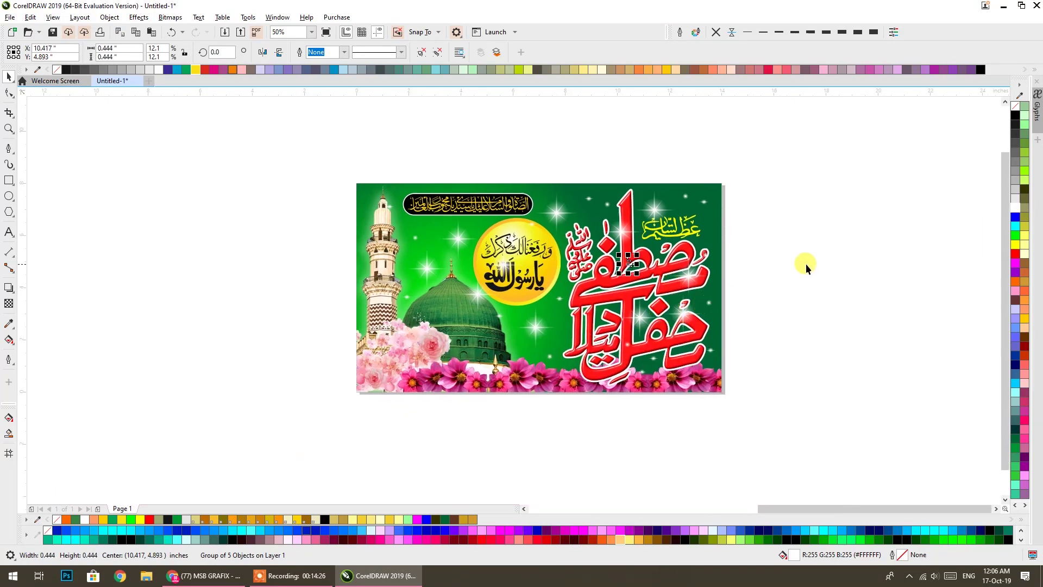
click(806, 263)
scroll(807, 263, down, 1)
scroll(806, 263, down, 1)
scroll(805, 263, up, 1)
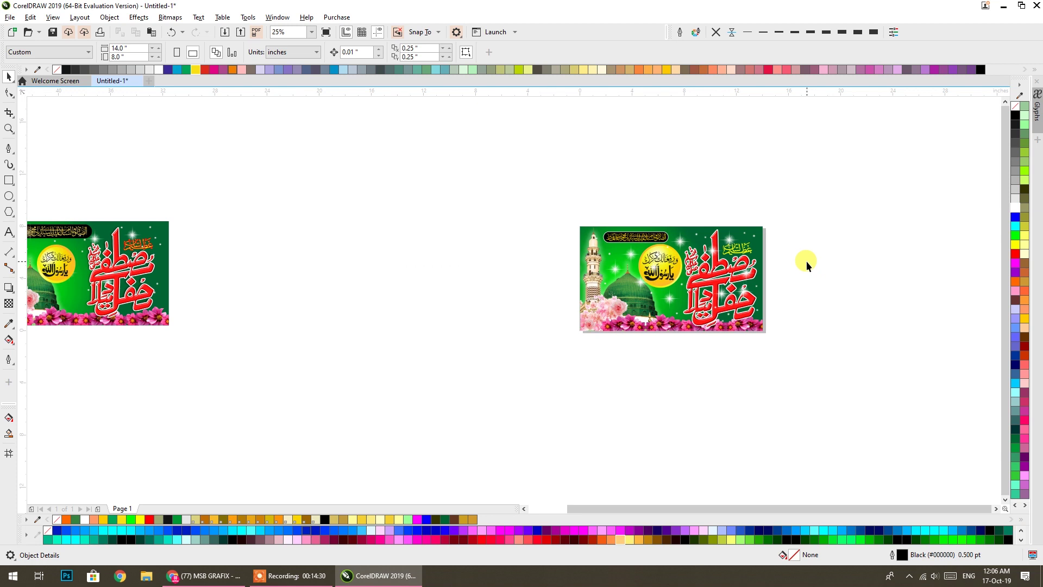
scroll(767, 287, up, 1)
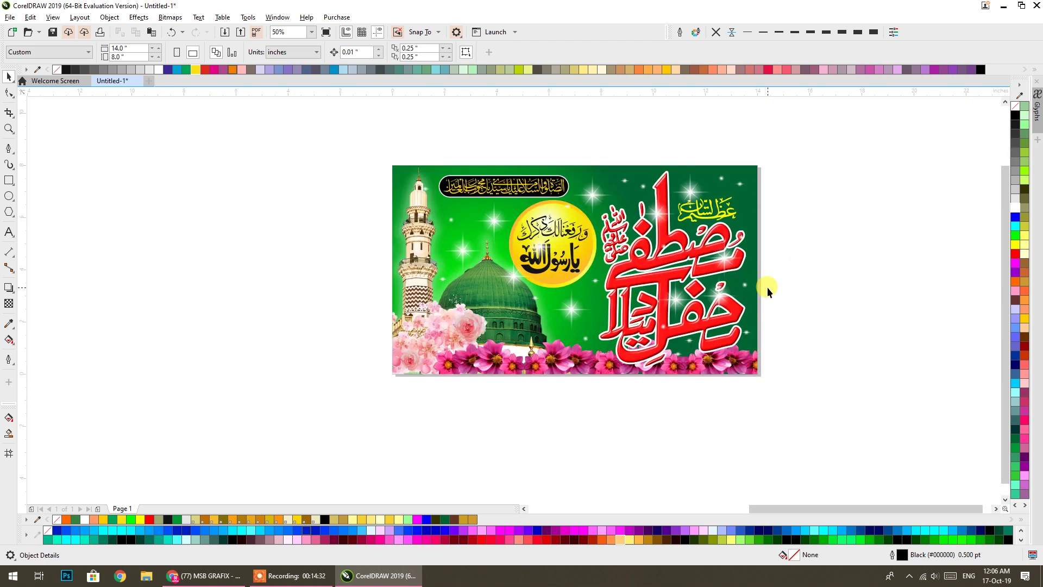
drag(768, 287, 758, 309)
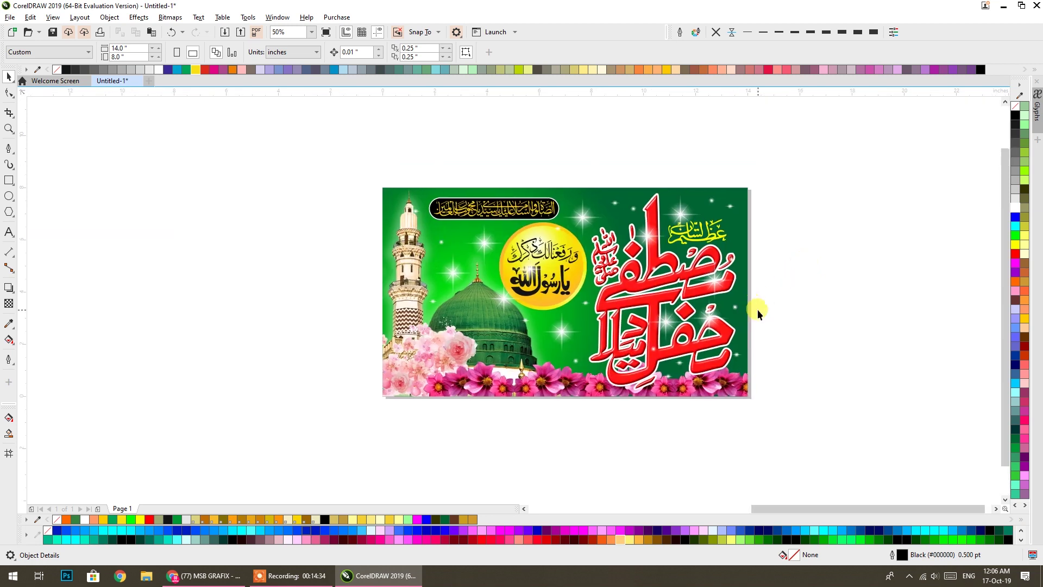